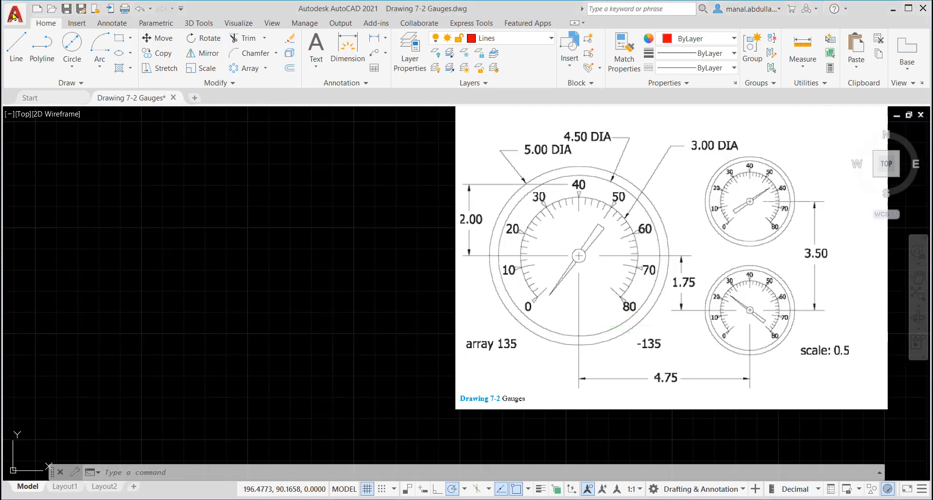
left_click(14, 19)
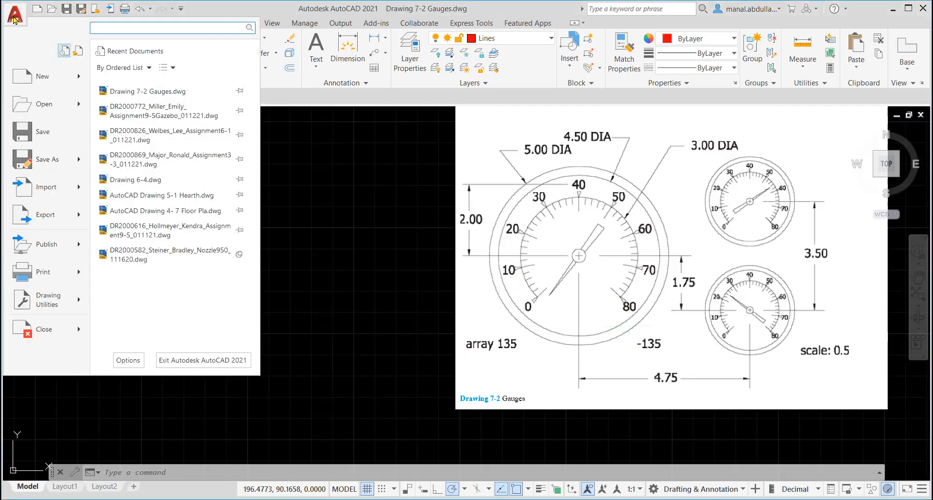
left_click(53, 305)
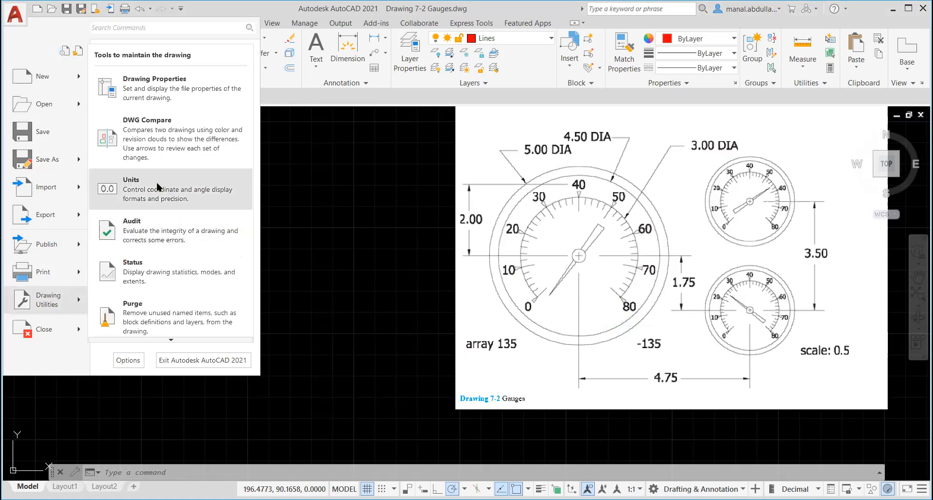
left_click(348, 218)
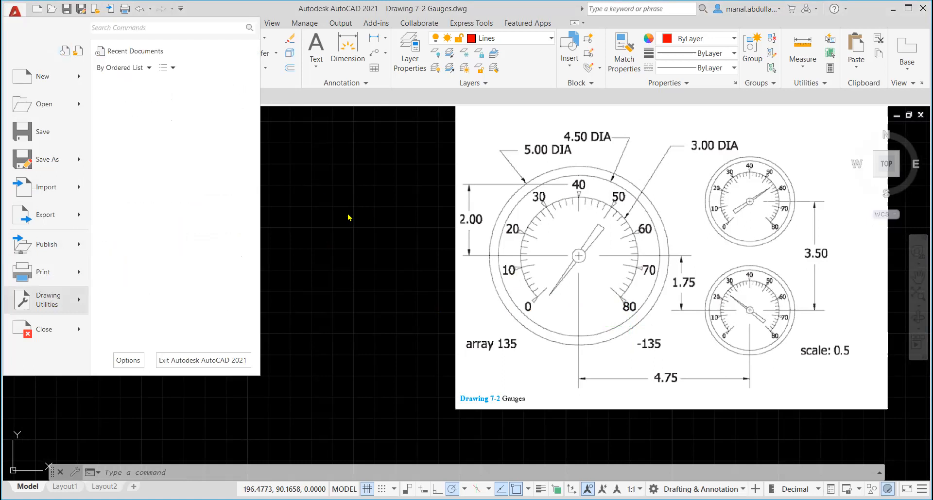
scroll(610, 251, "down", 2)
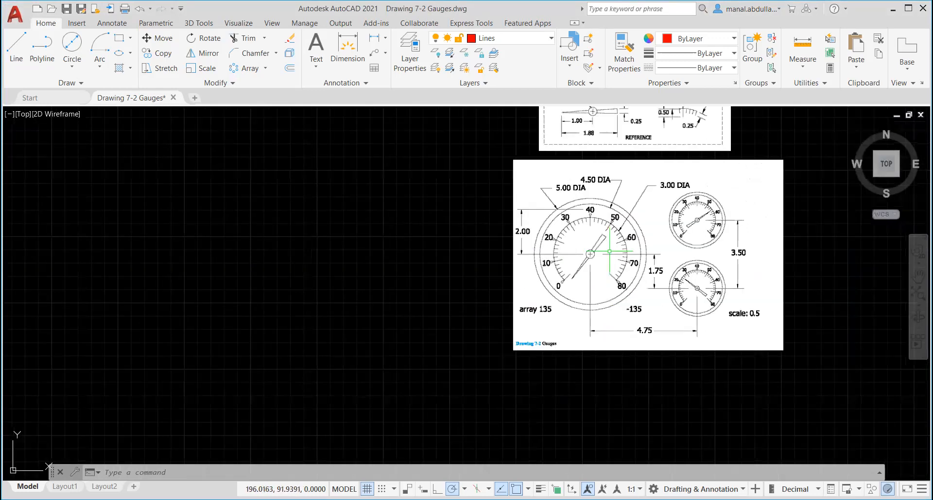
mouse_move(607, 224)
middle_mouse_down()
mouse_move(612, 266)
mouse_move(643, 299)
mouse_move(670, 298)
middle_mouse_up()
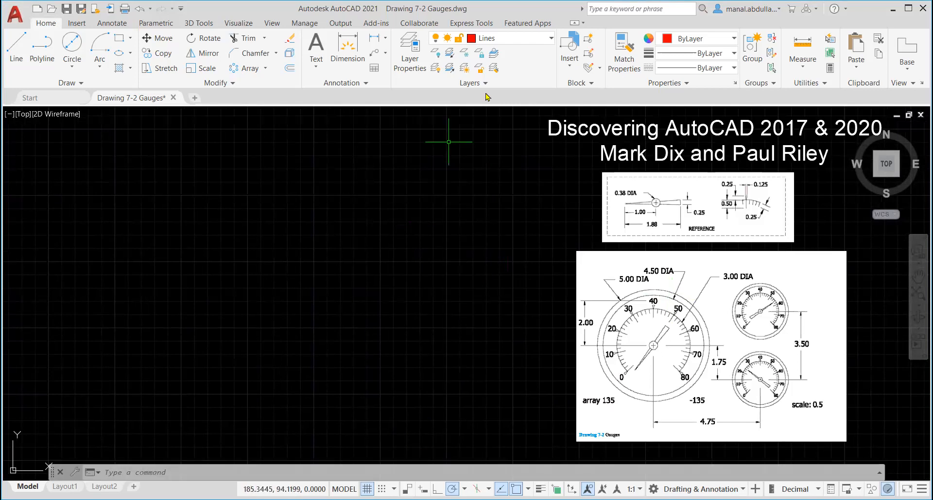
Step: Make Circles the current layer and draw a circle of diameter 5 in the empty area beside the reference drawing
left_click(547, 40)
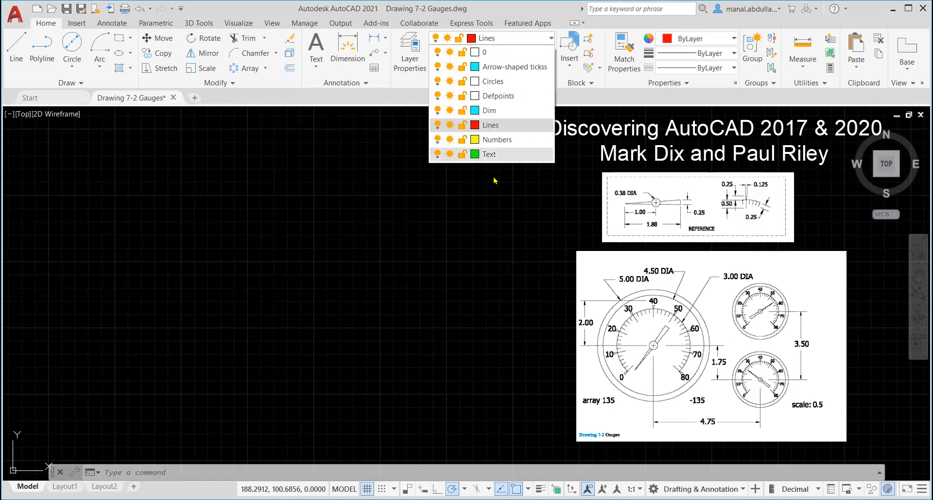
left_click(493, 81)
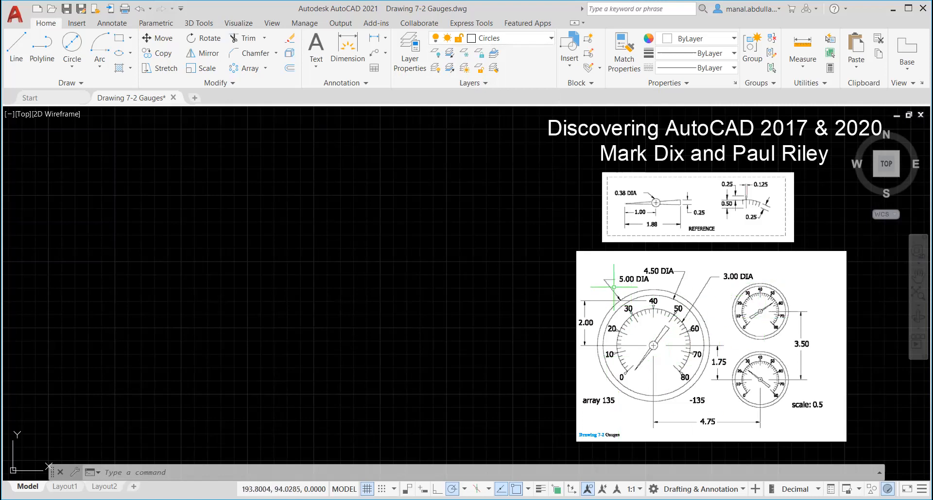
scroll(640, 321, "up", 2)
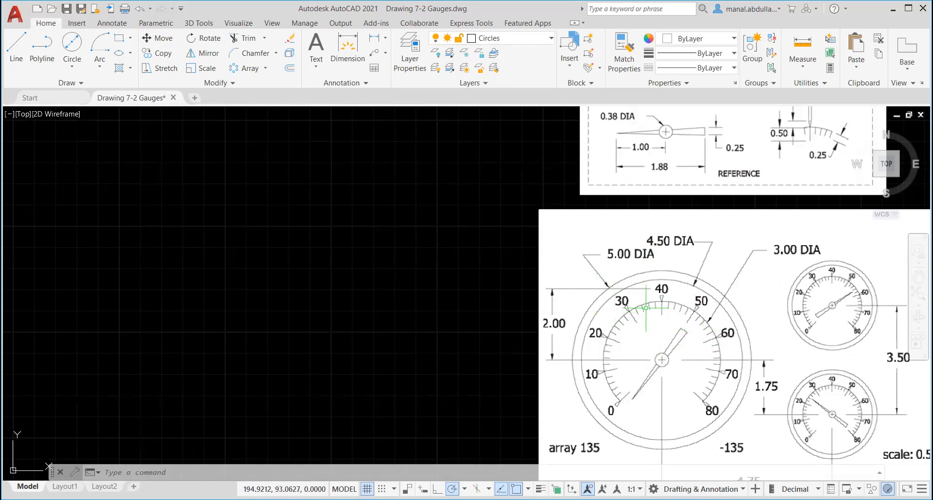
scroll(622, 301, "down", 2)
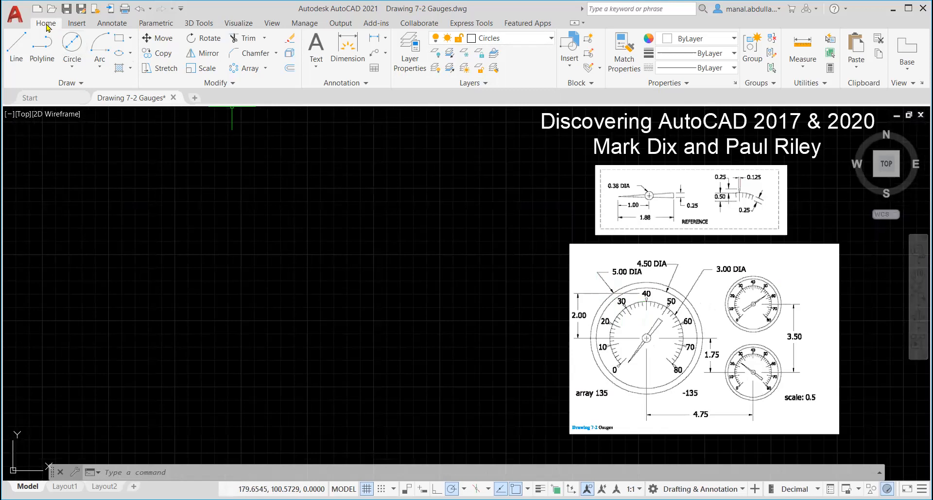
left_click(69, 70)
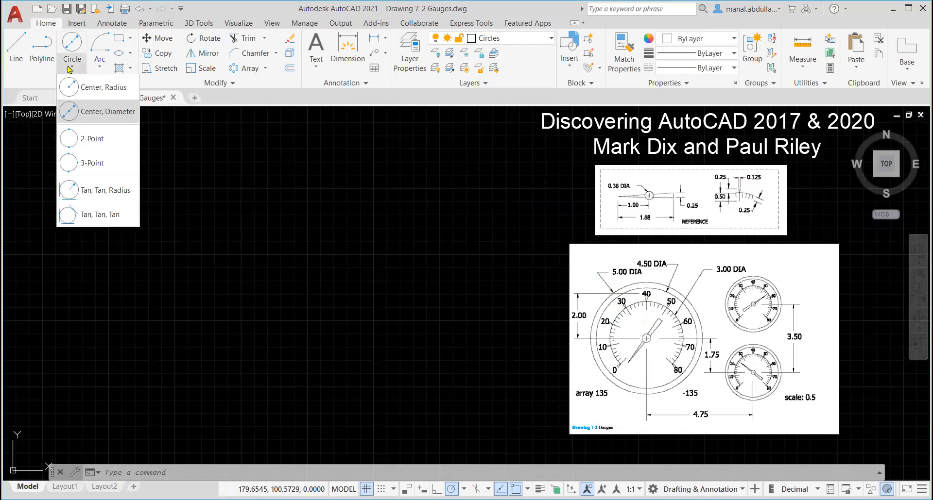
left_click(96, 112)
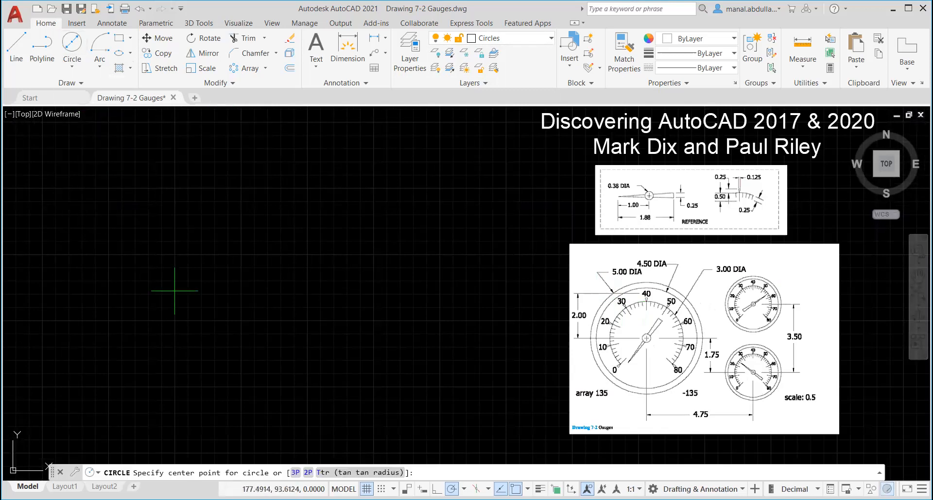
left_click(275, 343)
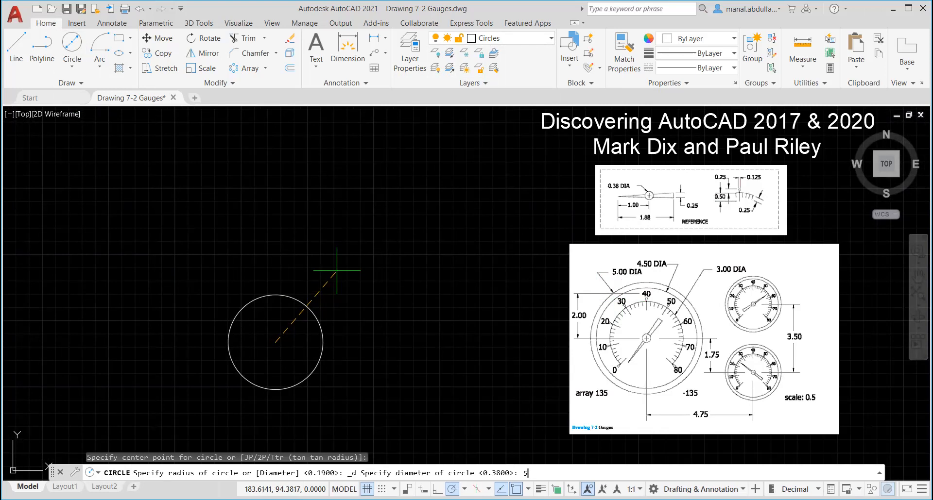
key("Return")
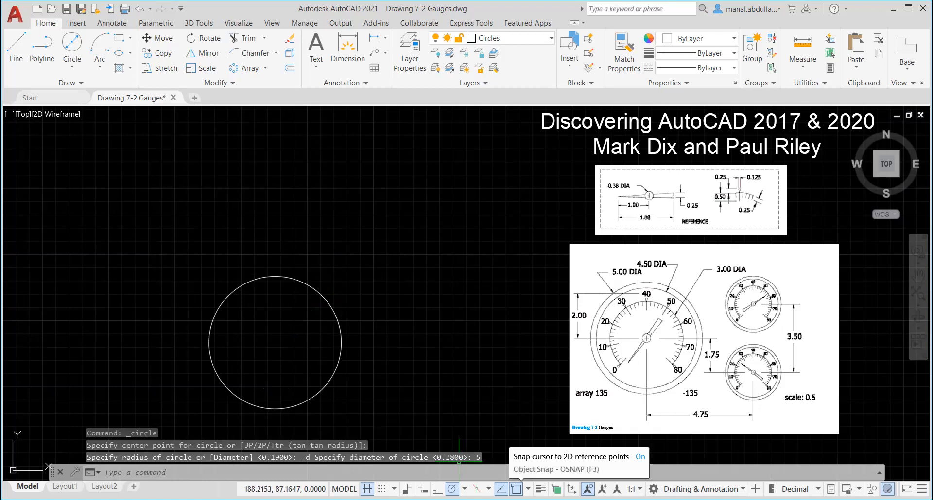
Step: Draw a circle of diameter 4.5 concentric with the outer circle of the gauge
left_click(527, 490)
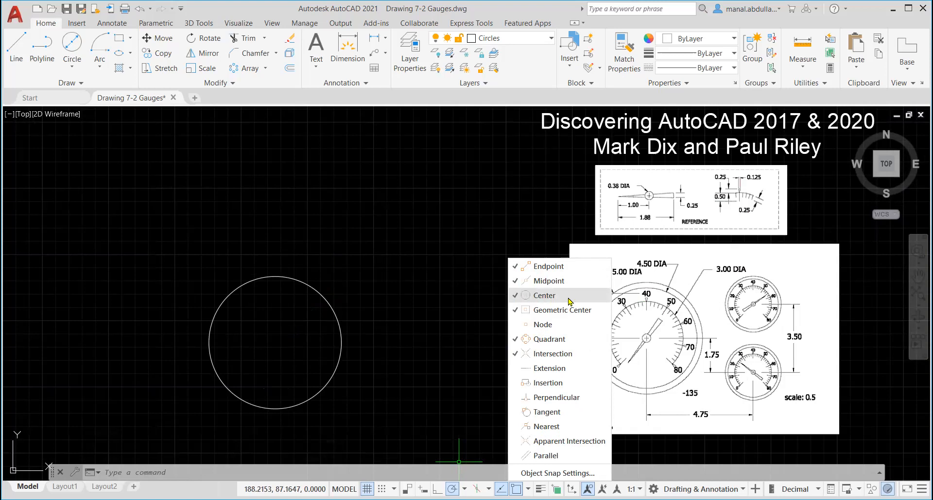
left_click(71, 66)
left_click(95, 104)
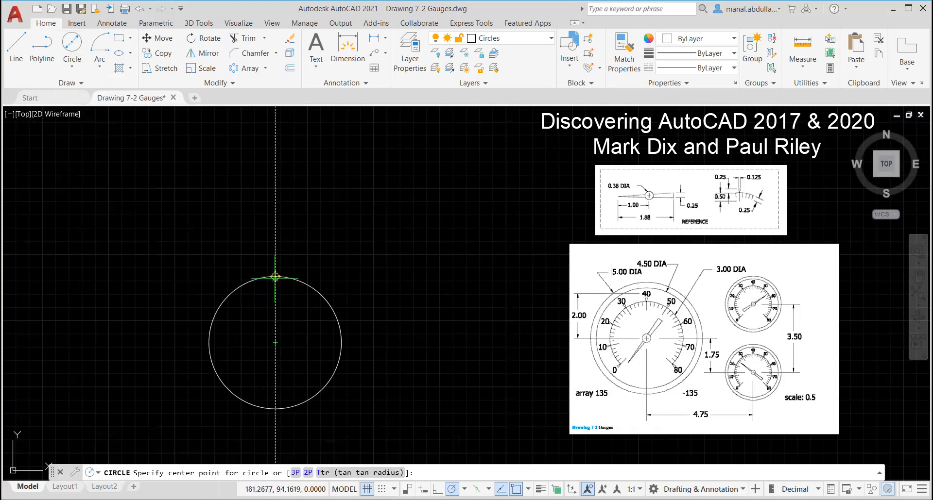
left_click(275, 343)
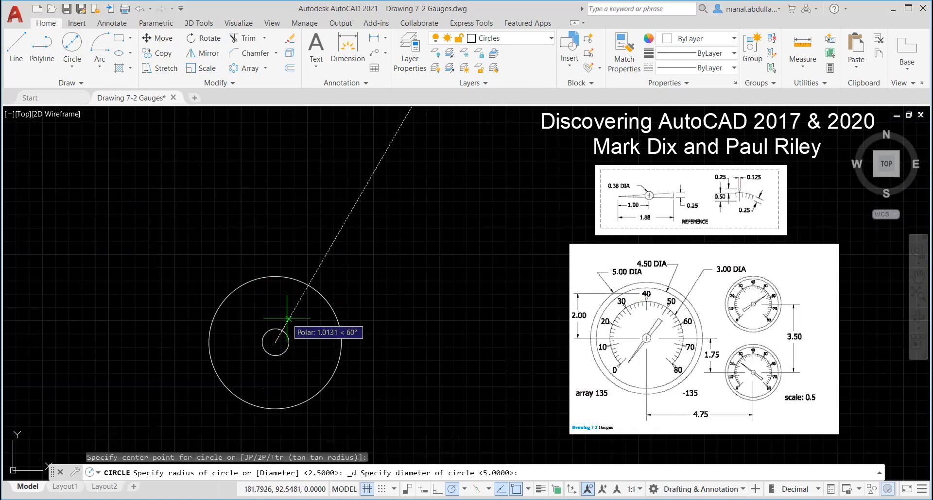
type("4.5")
key("Return")
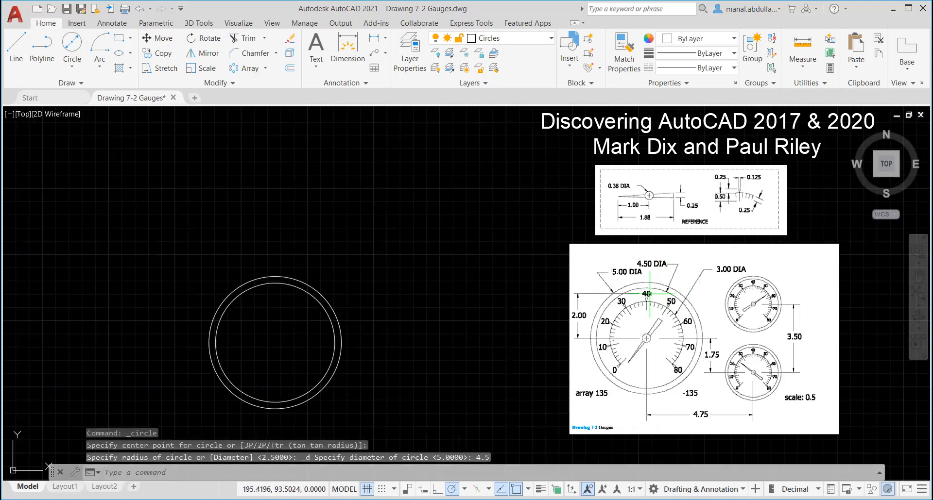
Step: Draw a third concentric circle of diameter 3 for the gauge's tick scale
left_click(72, 68)
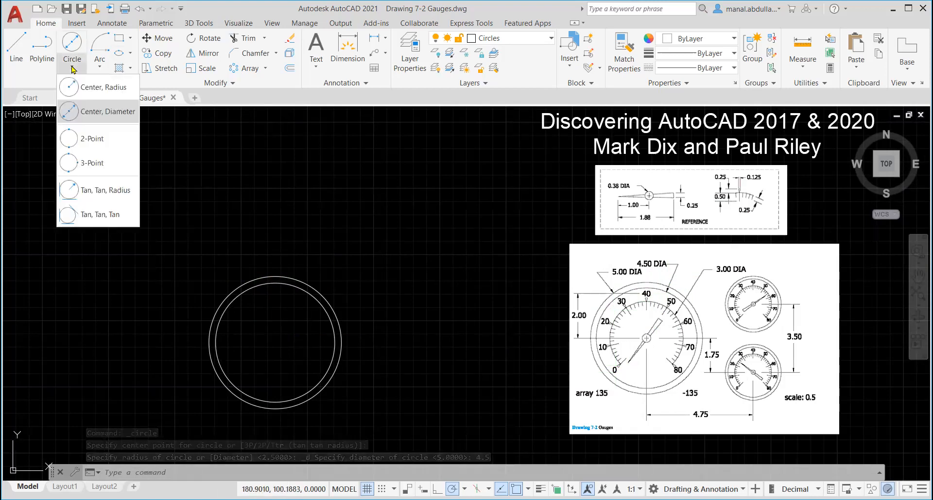
left_click(97, 111)
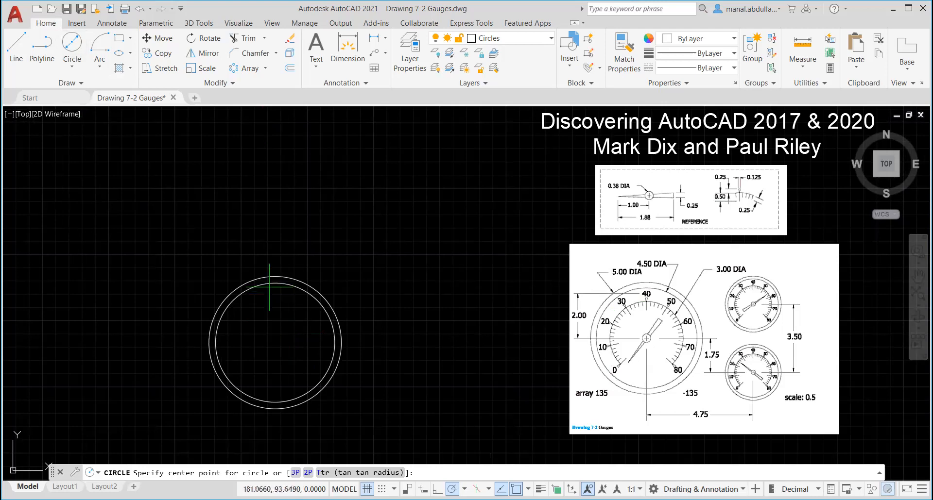
left_click(275, 342)
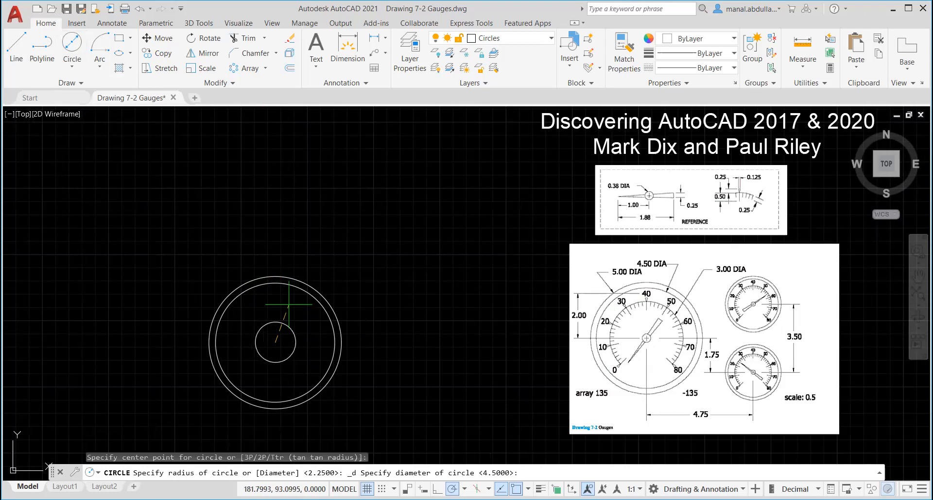
type("3")
key("Return")
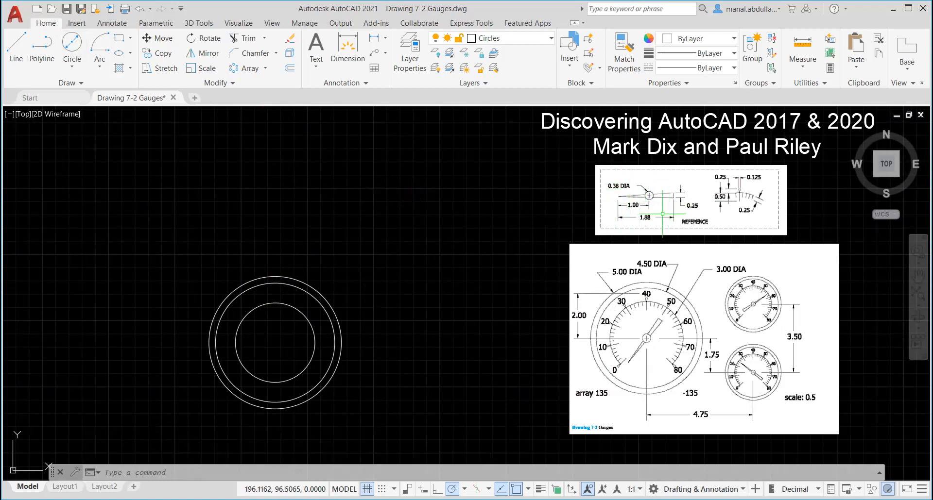
Step: Draw the gauge pointer as a horizontal polyline 1.88 long, tapering from a starting width of .25 to an ending width of 0
scroll(660, 213, "up", 2)
scroll(698, 211, "up", 2)
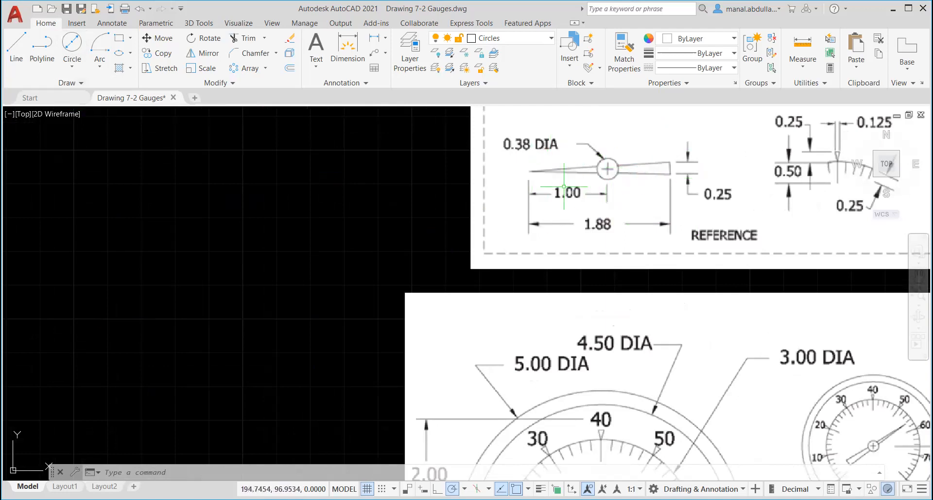
left_click(44, 58)
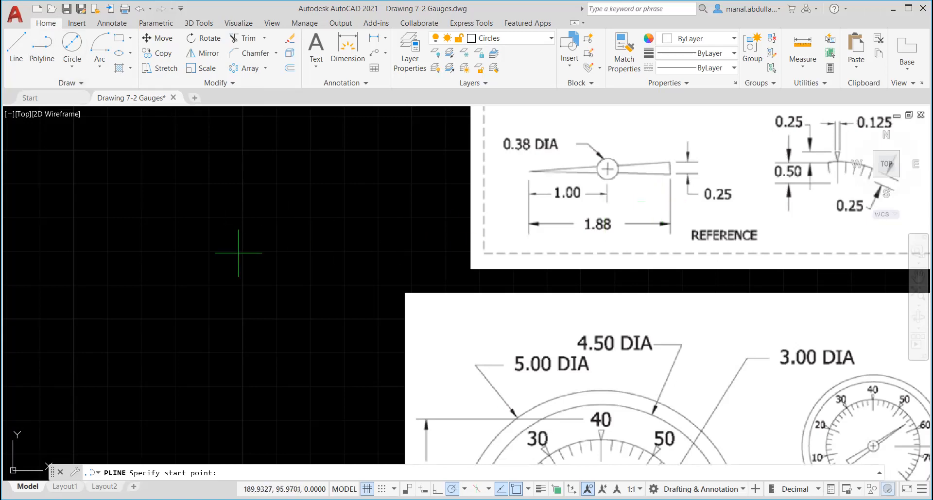
left_click(353, 213)
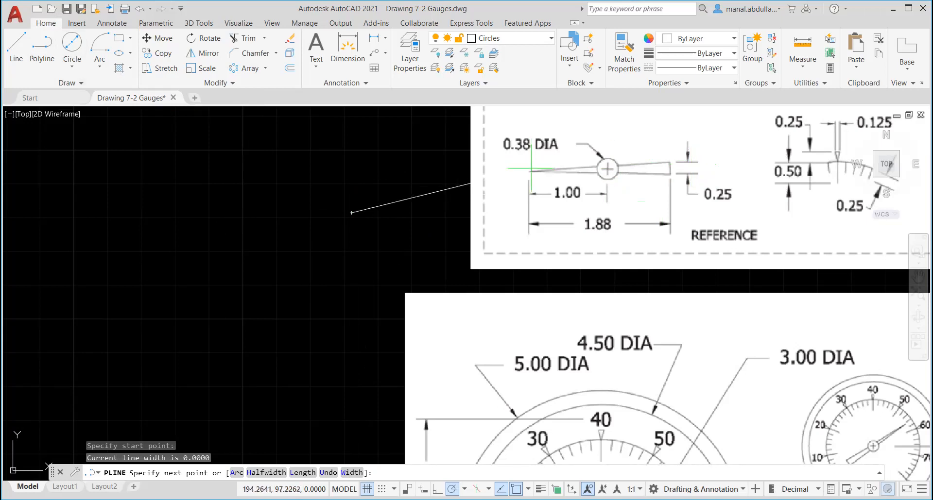
left_click(352, 473)
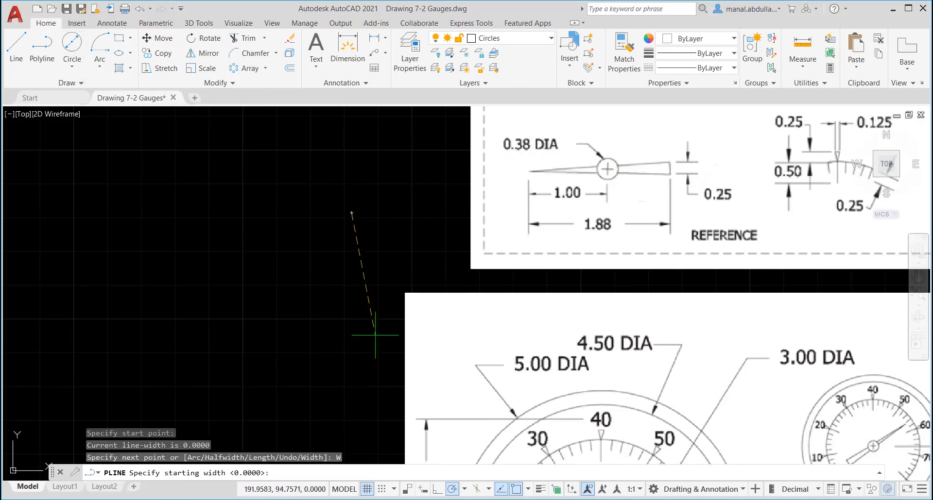
type(".25")
key("Return")
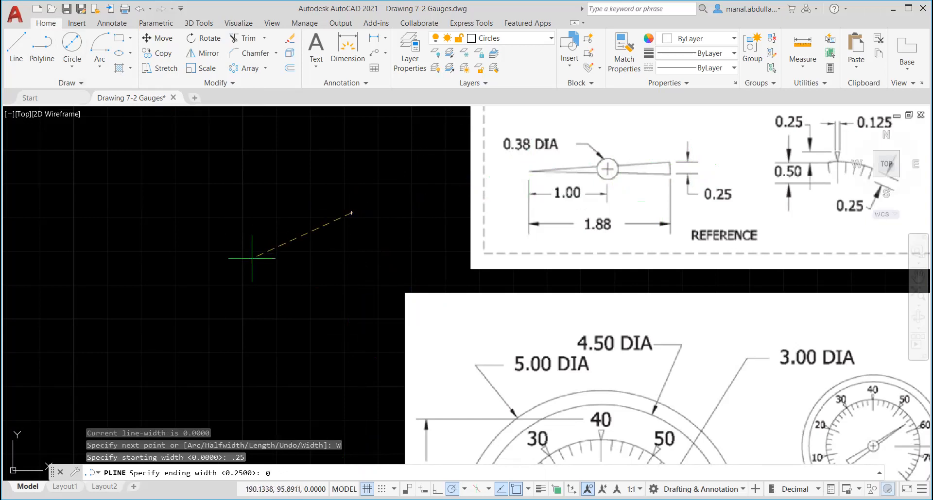
type("0")
key("Return")
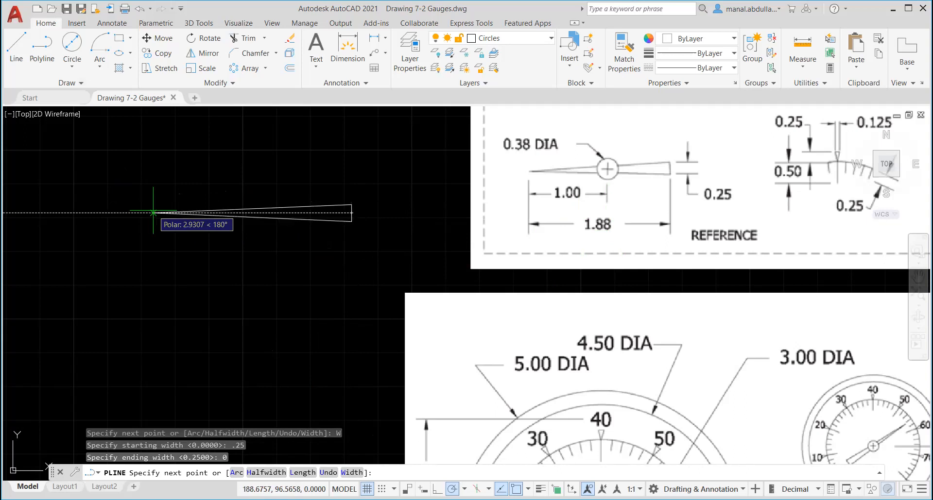
type("1.88")
key("Return")
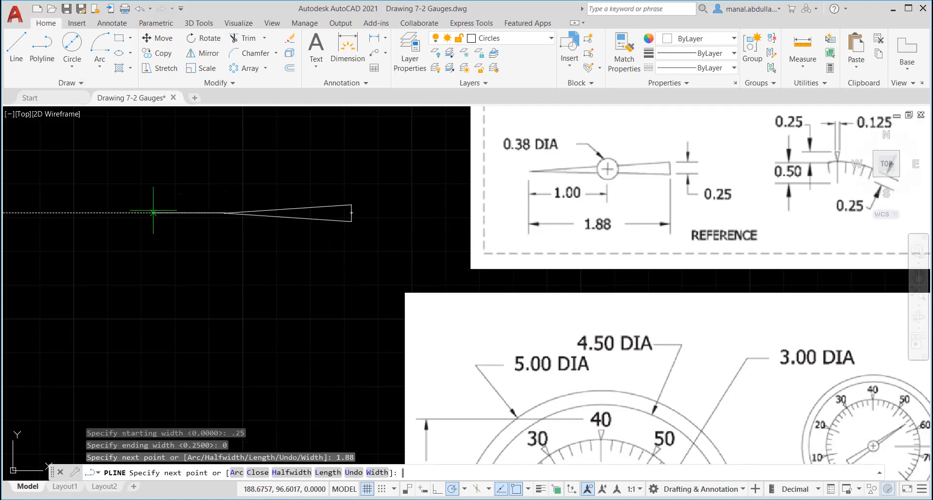
key("Return")
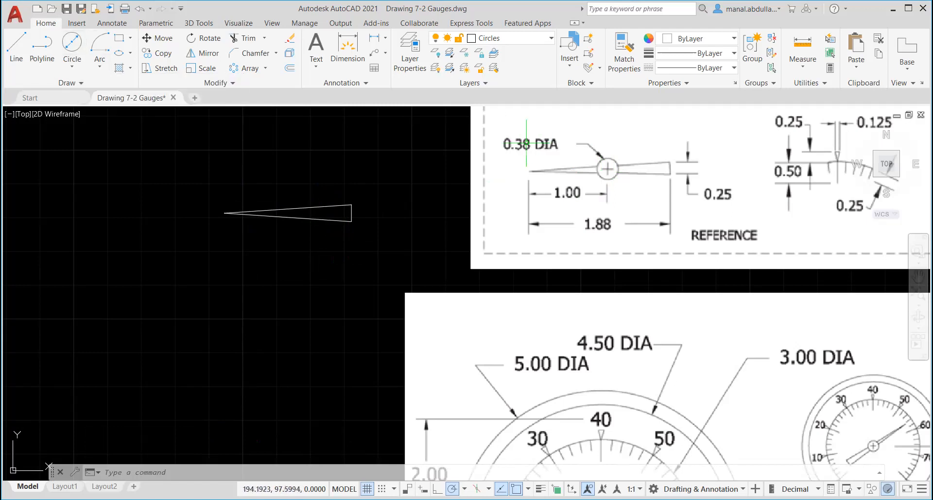
Step: Draw a circle of diameter .38 centered on the pointer's sharp tip
left_click(72, 67)
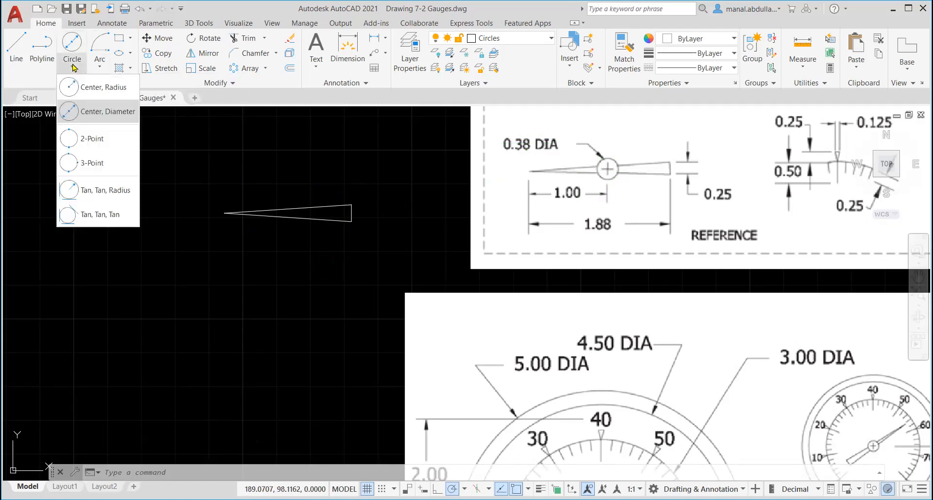
left_click(84, 87)
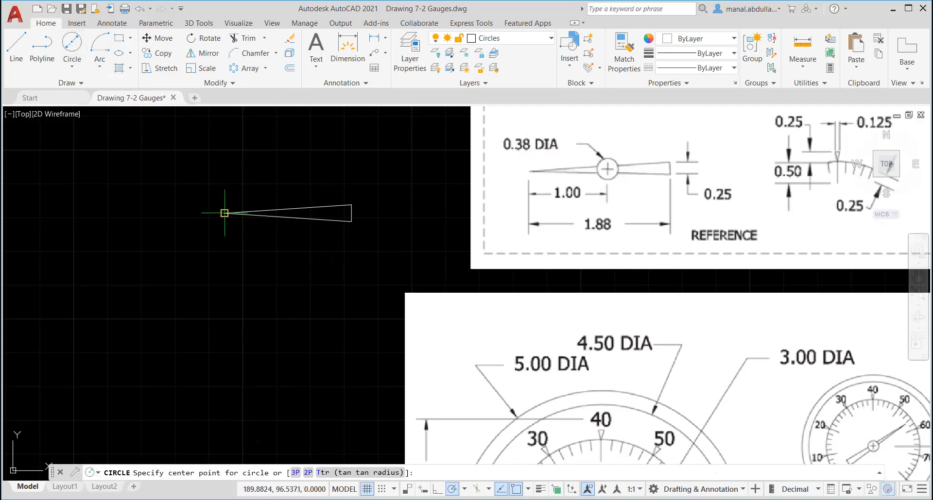
left_click(225, 213)
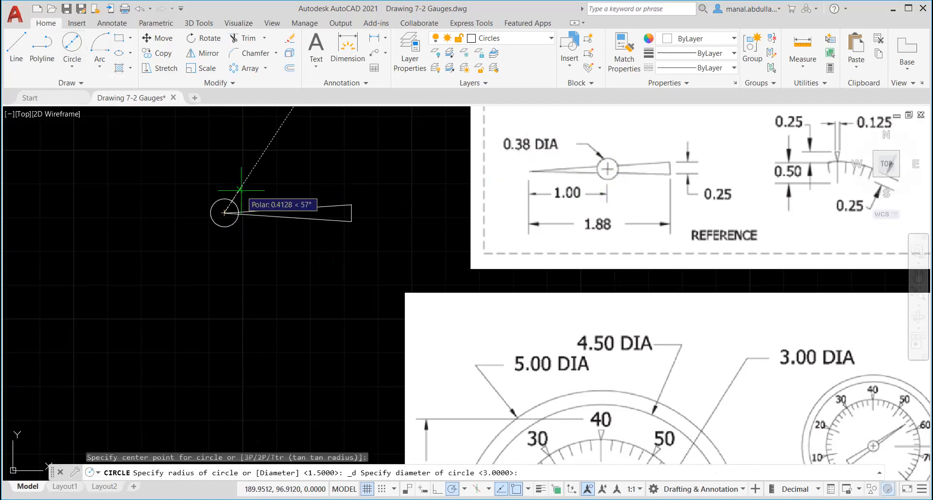
type(".38")
key("Return")
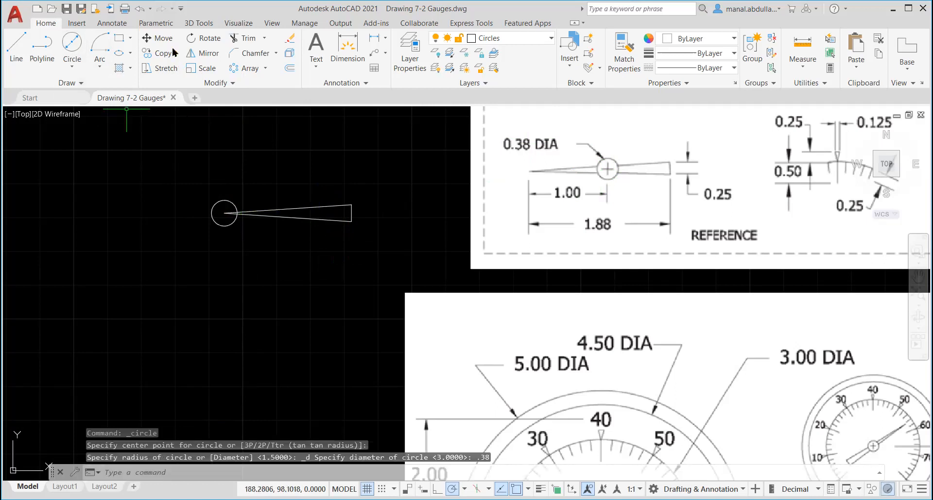
Step: Move the .38 diameter circle 1 unit horizontally from the pointer's sharp tip toward its wide end
left_click(157, 37)
left_click(219, 200)
key("Return")
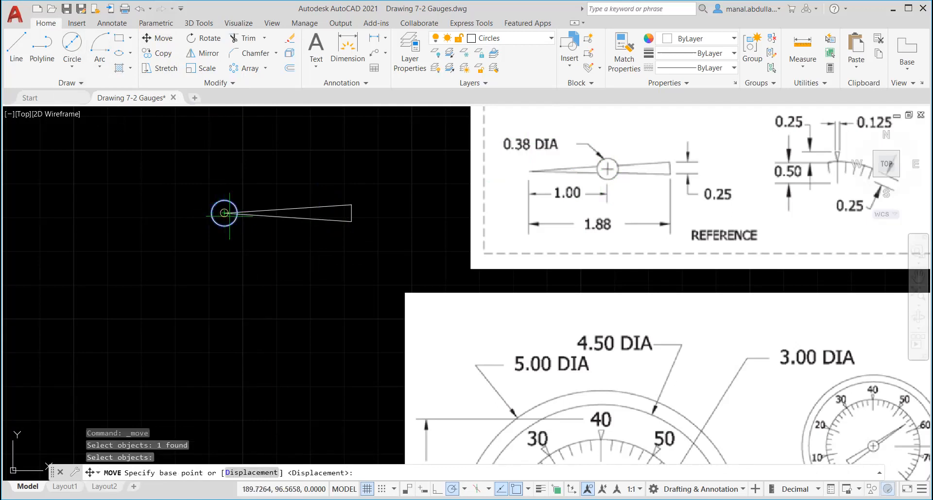
left_click(224, 213)
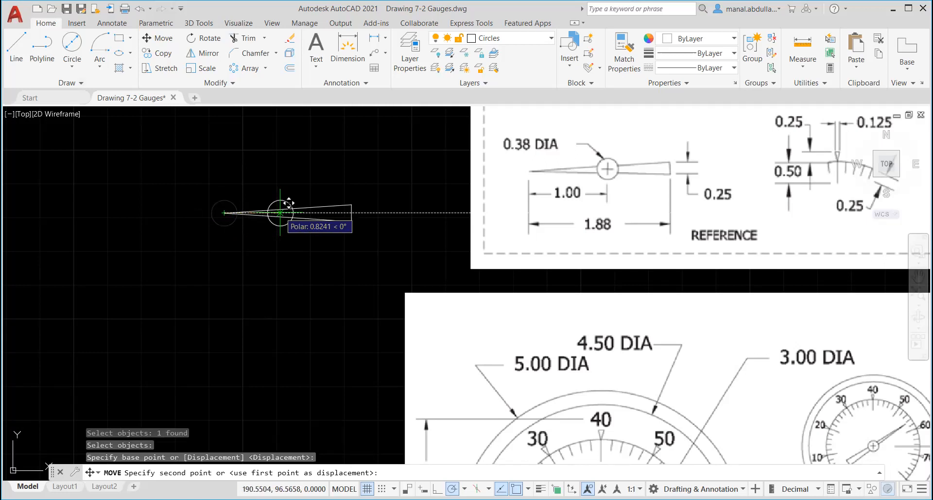
type("1")
key("Return")
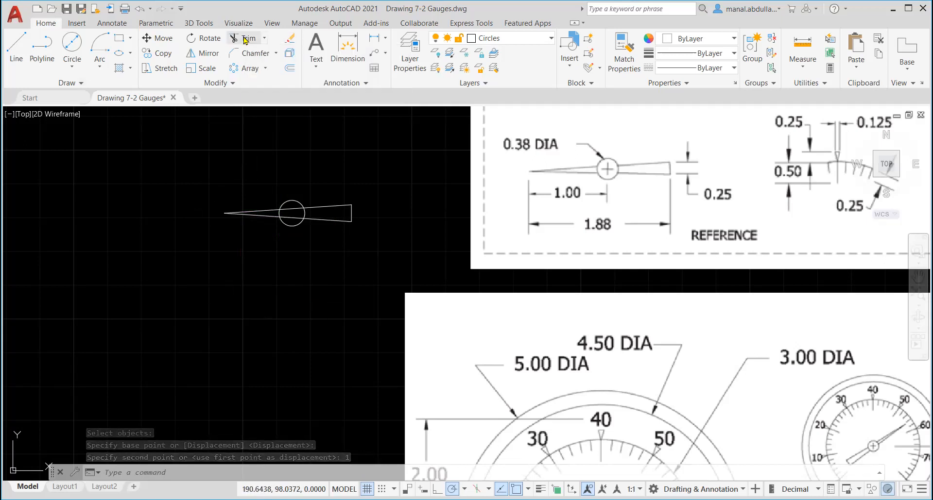
Step: Trim away the pointer's edges inside the small circle
left_click(245, 41)
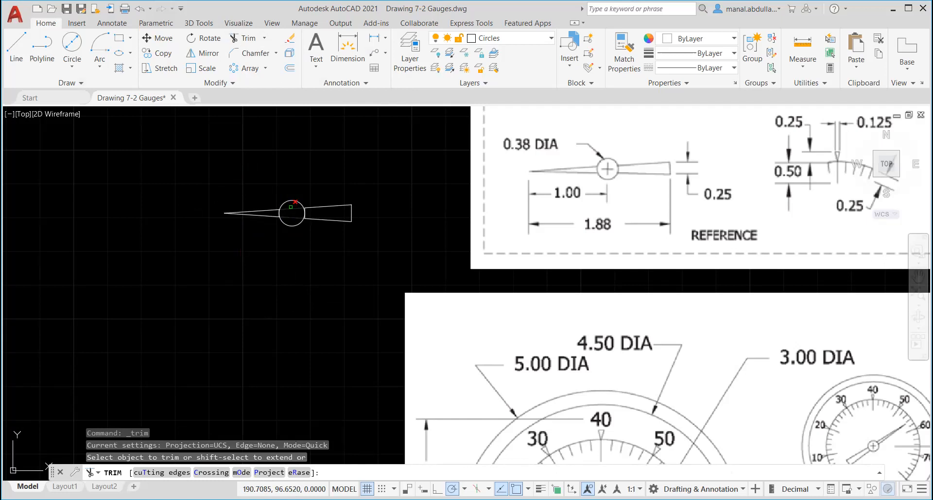
left_click(291, 207)
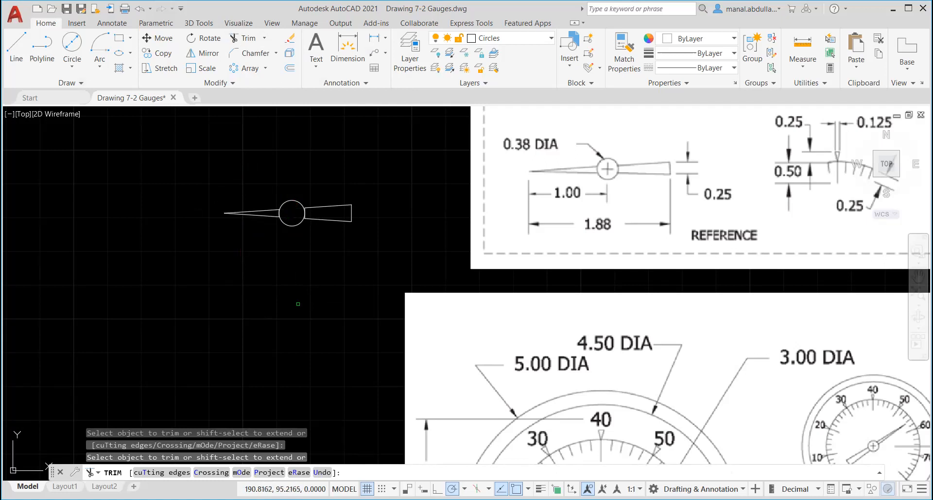
key("Return")
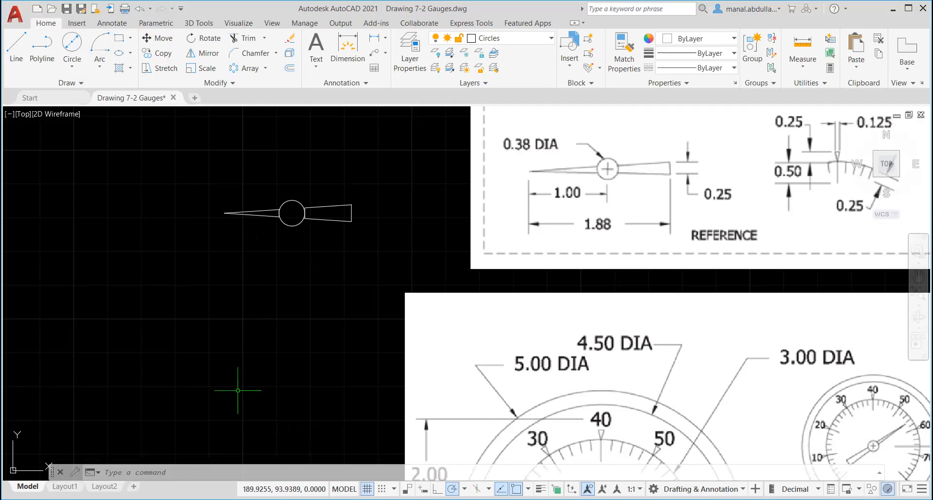
Step: Add a center mark to the pointer's small circle with the DIMCENTER command
left_click(185, 473)
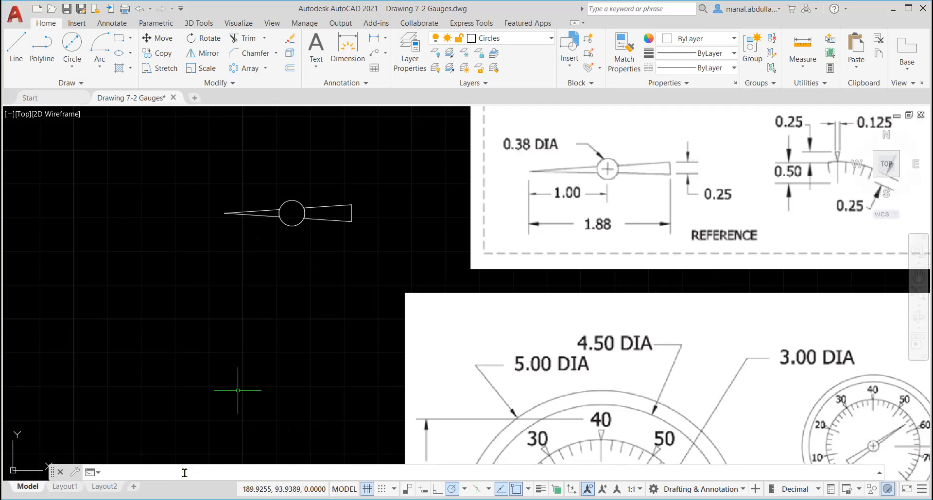
type("dimcenter")
key("Return")
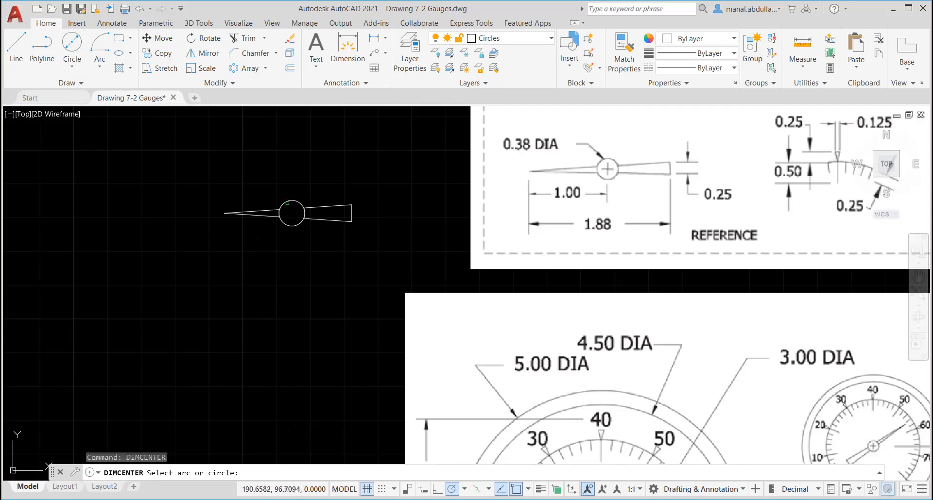
left_click(286, 205)
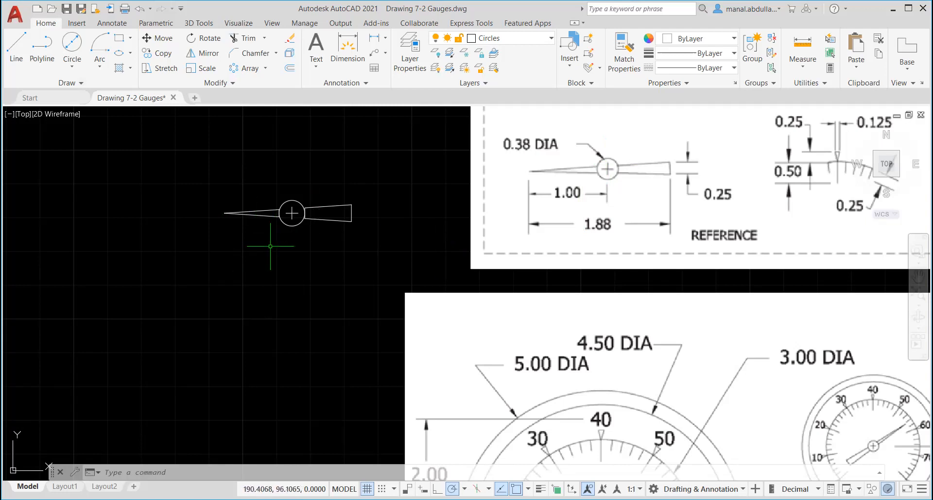
Step: Move the whole pointer with its circle and center mark from the small circle's center to the center of the gauge's concentric circles
scroll(270, 249, "down", 2)
scroll(270, 251, "down", 2)
mouse_move(188, 287)
middle_mouse_down()
mouse_move(277, 282)
mouse_move(347, 253)
middle_mouse_up()
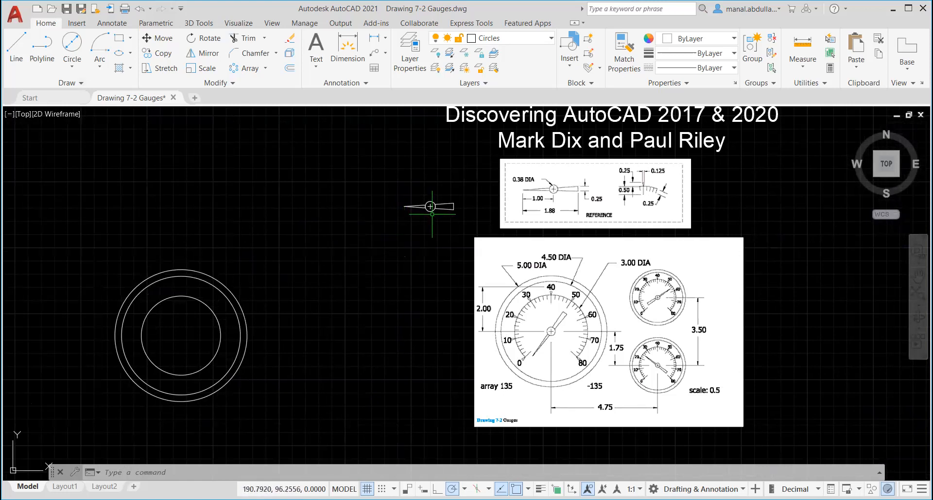
left_click(158, 39)
left_click_drag(386, 218, 462, 173)
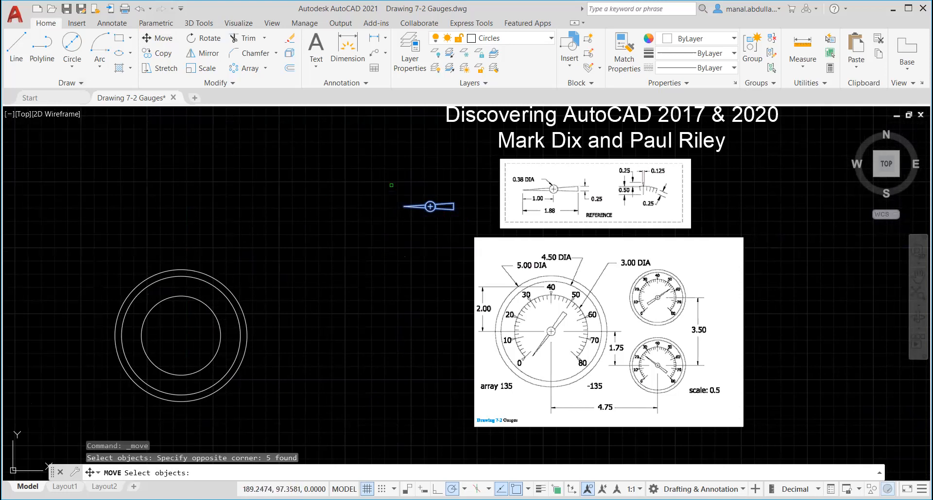
key("Return")
scroll(426, 207, "up", 4)
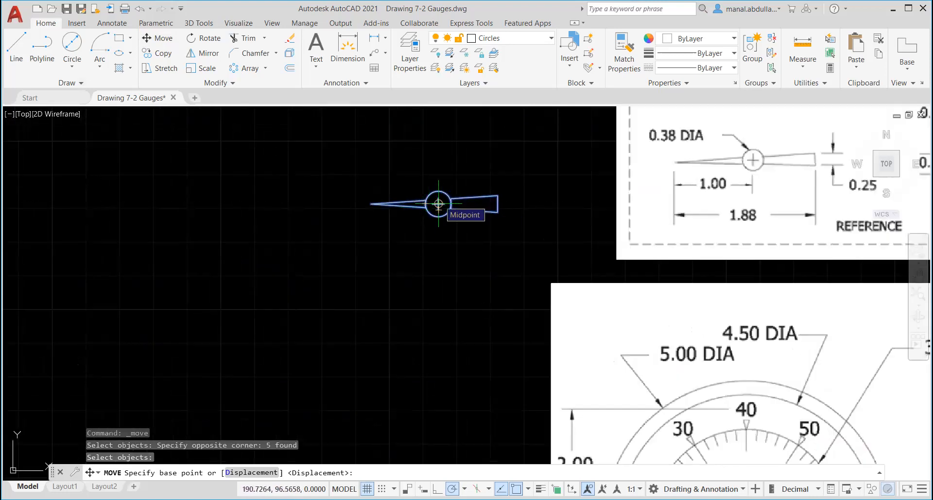
left_click(438, 205)
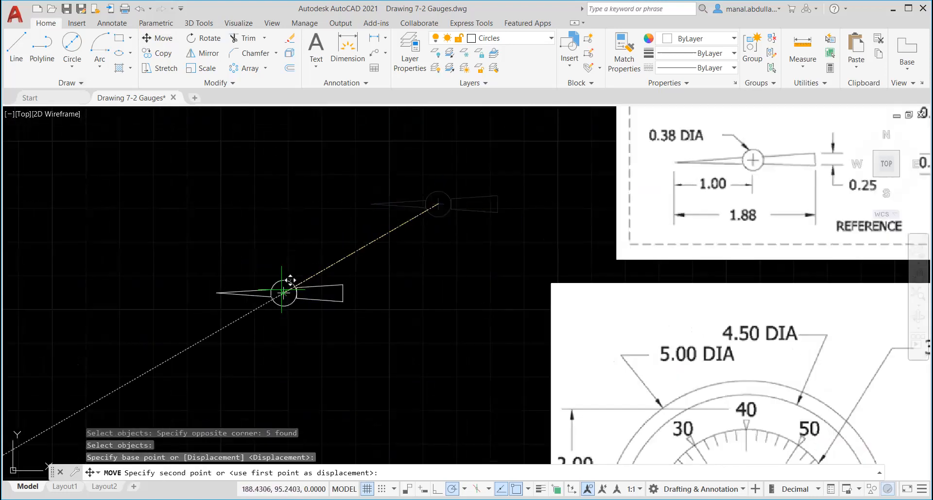
scroll(276, 296, "down", 2)
scroll(276, 296, "down", 2)
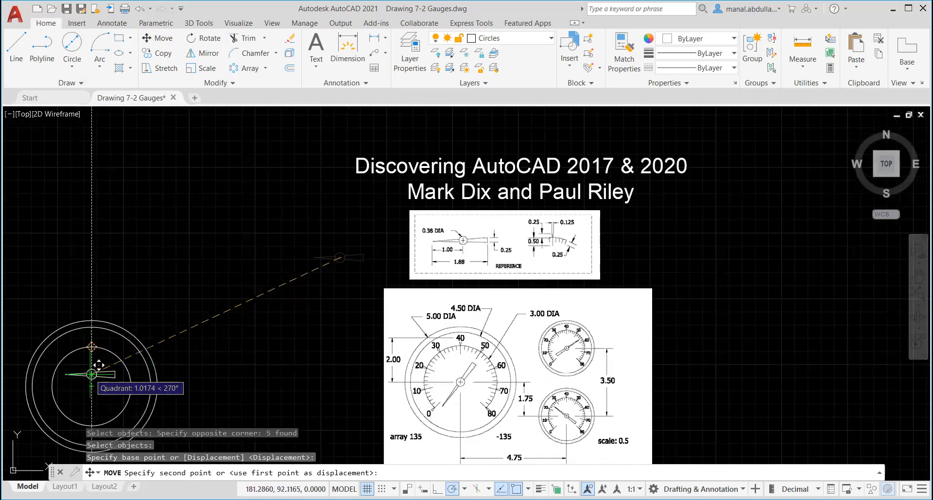
left_click(92, 386)
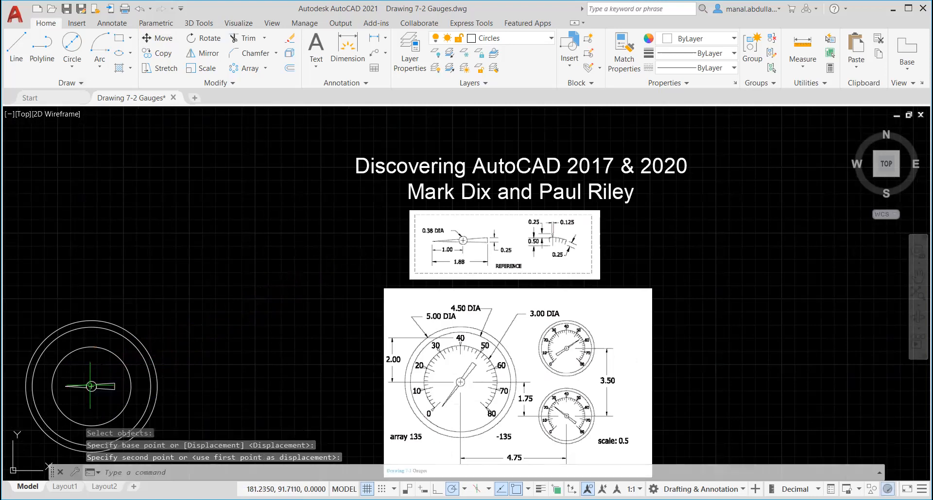
Step: Rotate the whole pointer about the gauge's center by about 40° counterclockwise, reusing the previous selection
scroll(148, 388, "up", 2)
mouse_move(149, 375)
middle_mouse_down()
mouse_move(433, 293)
mouse_move(387, 305)
middle_mouse_up()
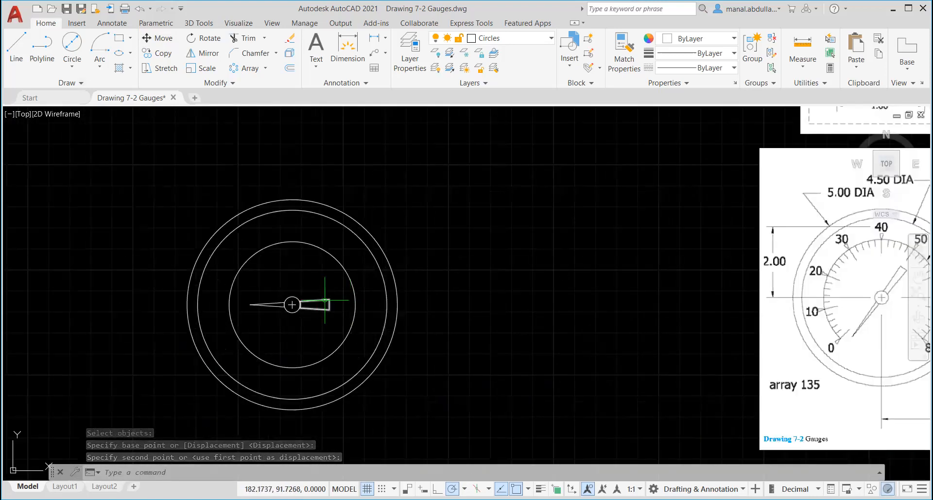
left_click(200, 37)
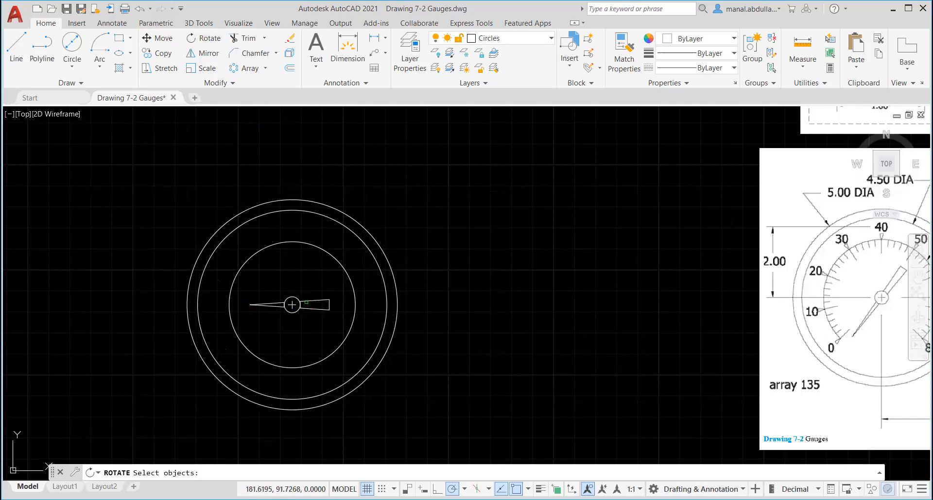
type("p")
key("Return")
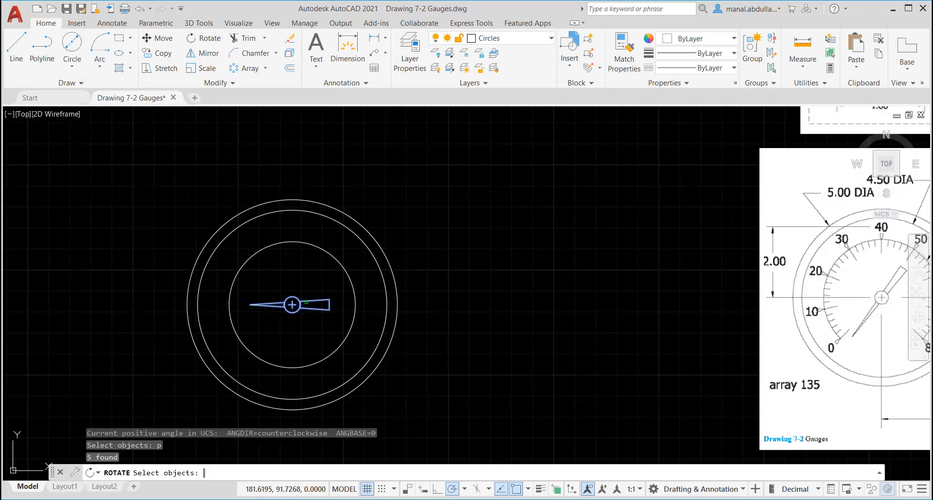
key("Return")
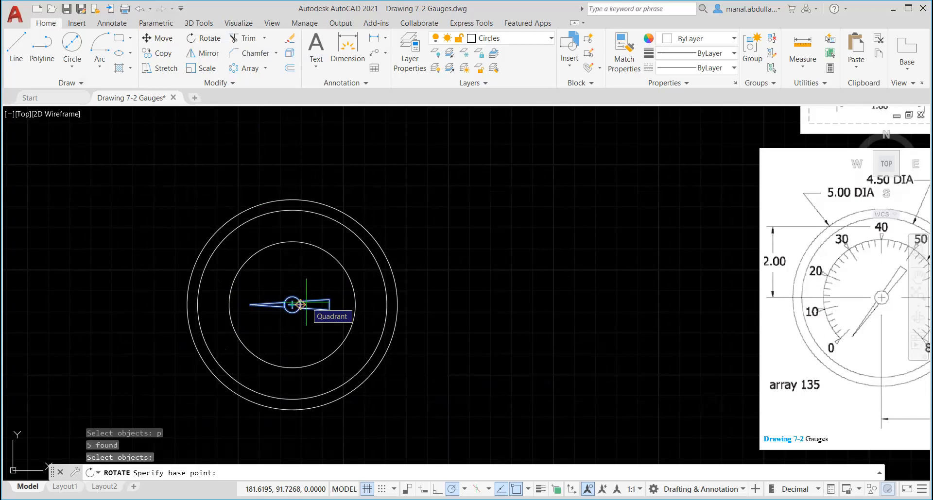
left_click(292, 305)
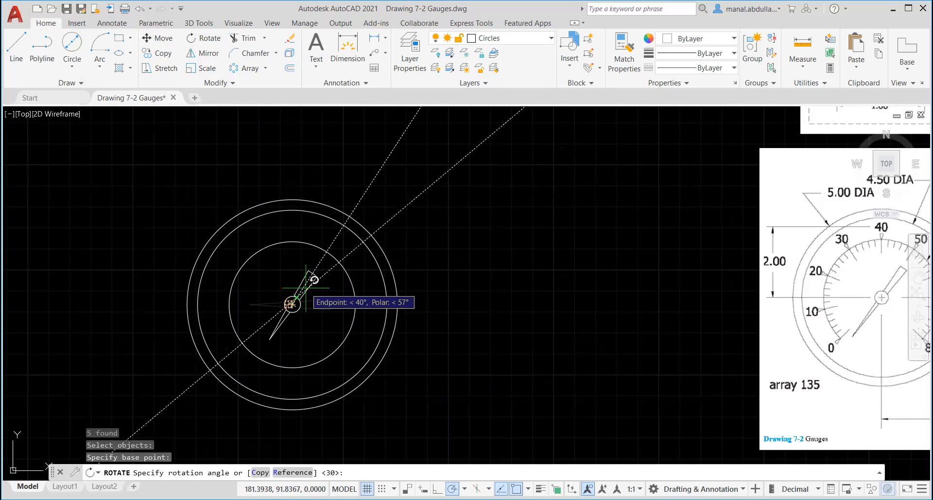
left_click(316, 280)
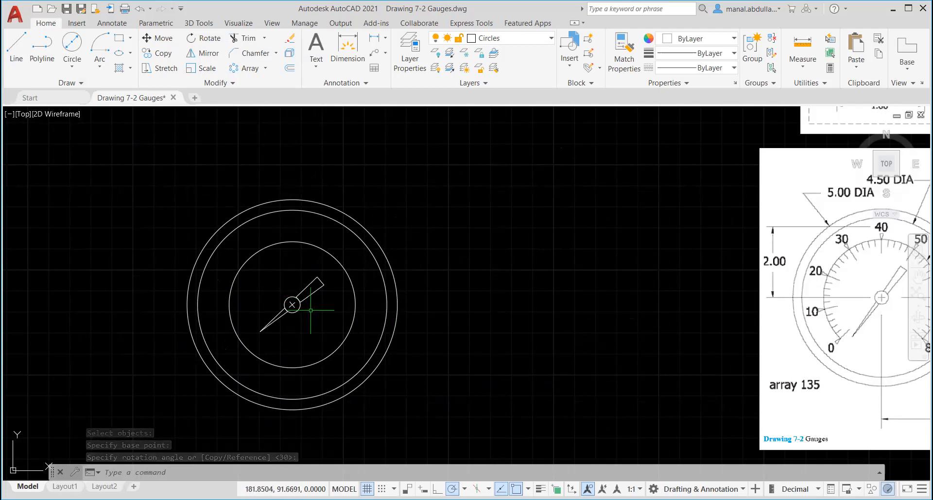
Step: Assign the pointer, its small circle and center mark to the Arrow-shaped tickss layer
left_click_drag(326, 265, 273, 326)
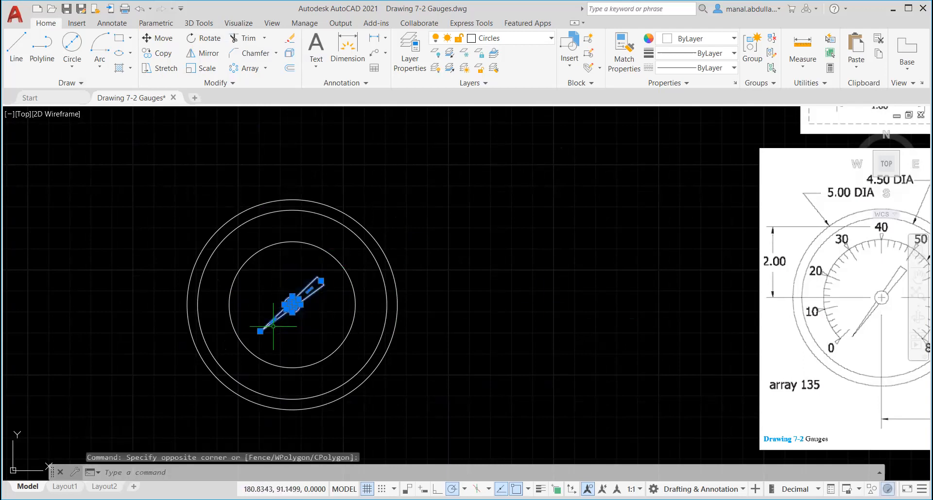
left_click(549, 41)
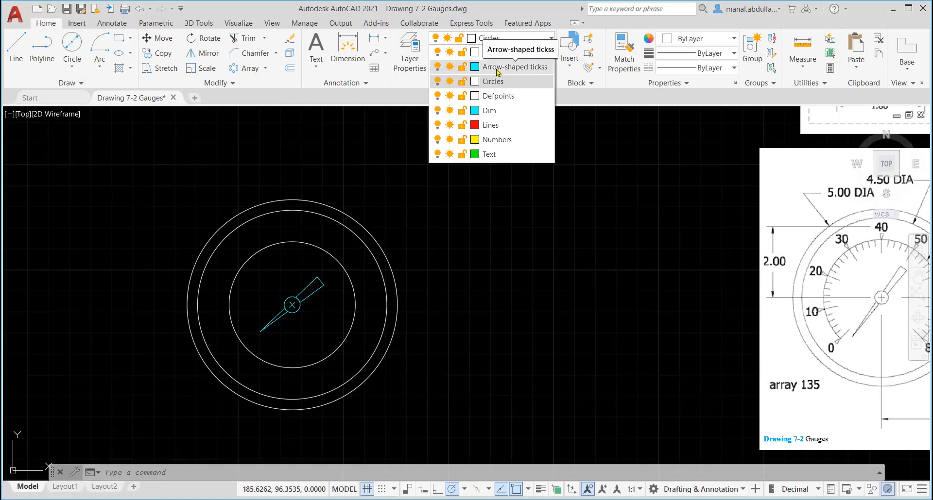
left_click(497, 68)
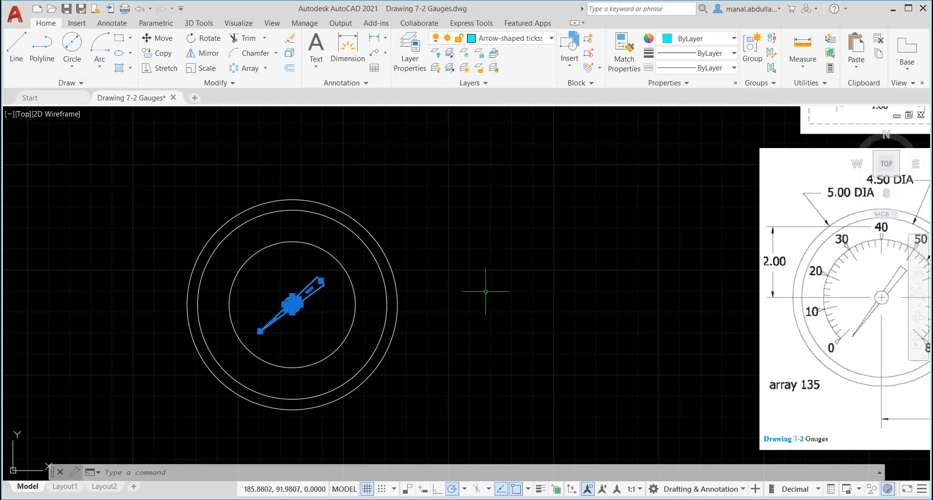
key("Escape")
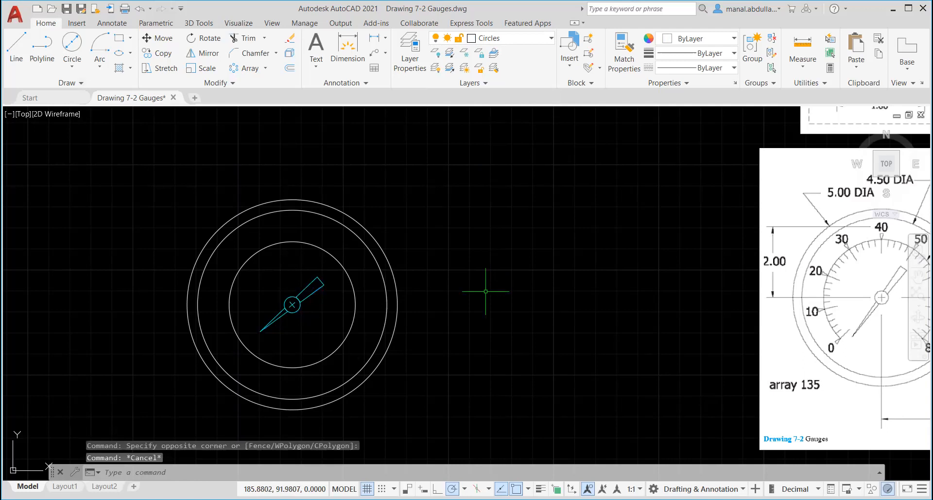
Step: Make Lines the current layer and draw a .5 long tick line straight down from the top quadrant of the 3 diameter circle
left_click(544, 38)
left_click(486, 126)
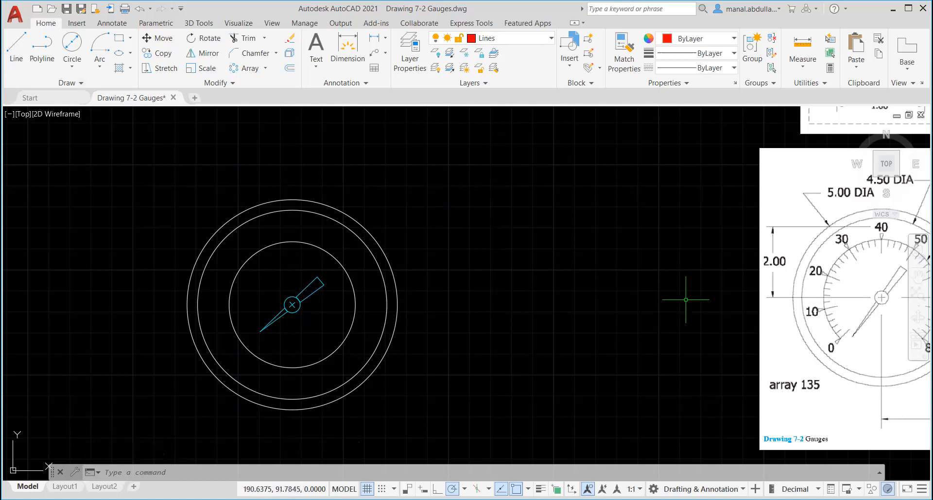
mouse_move(844, 298)
middle_mouse_down()
mouse_move(765, 286)
mouse_move(693, 291)
middle_mouse_up()
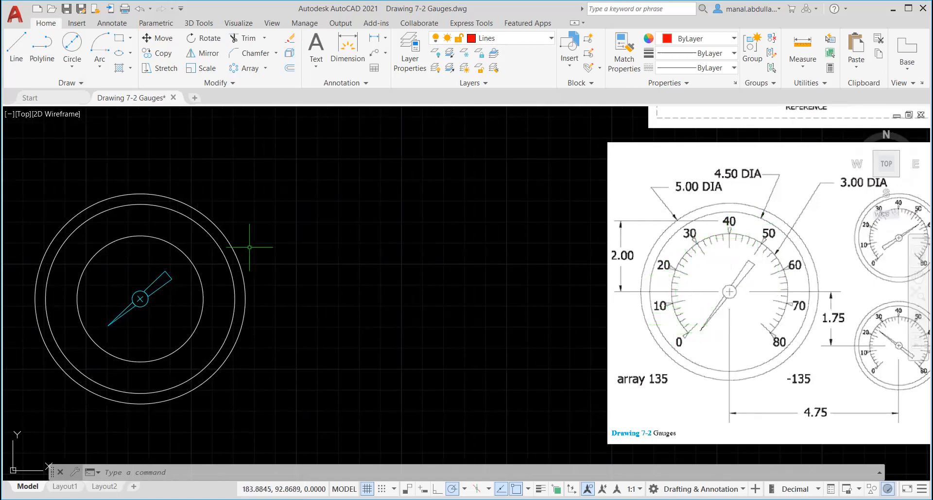
middle_click_drag(267, 234, 356, 237)
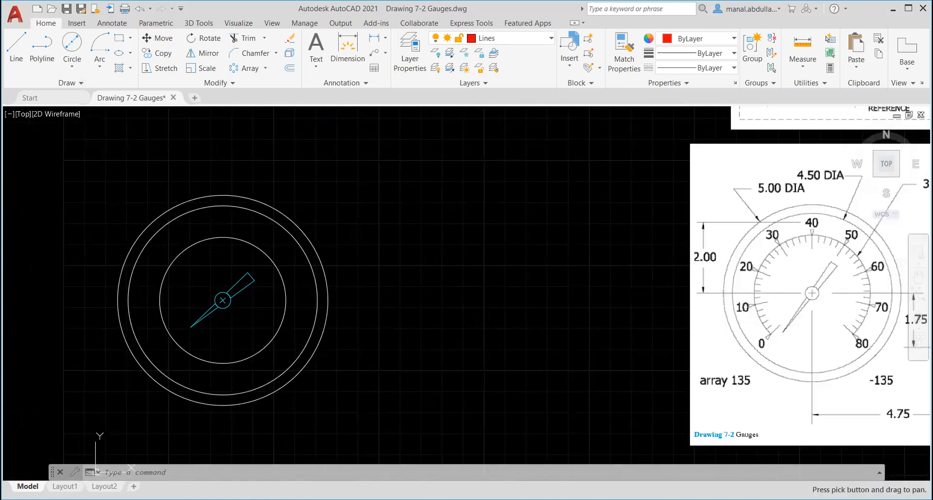
left_click(16, 48)
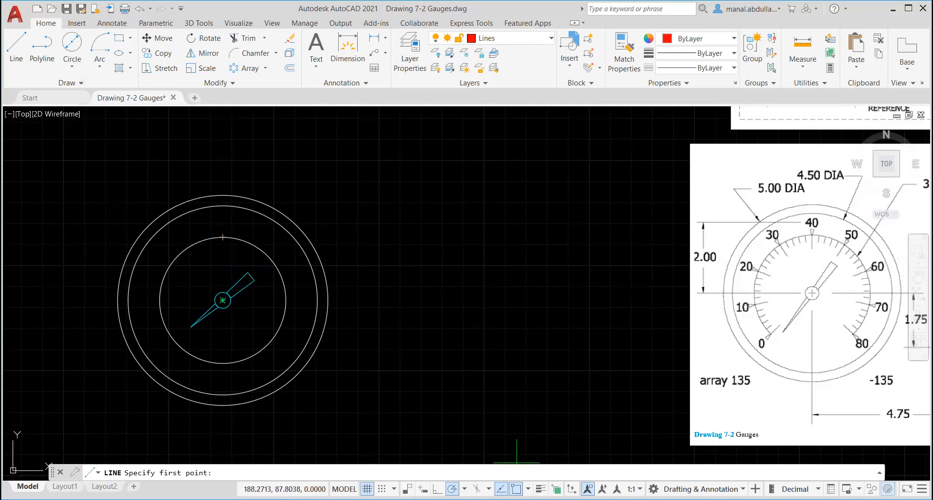
left_click(528, 489)
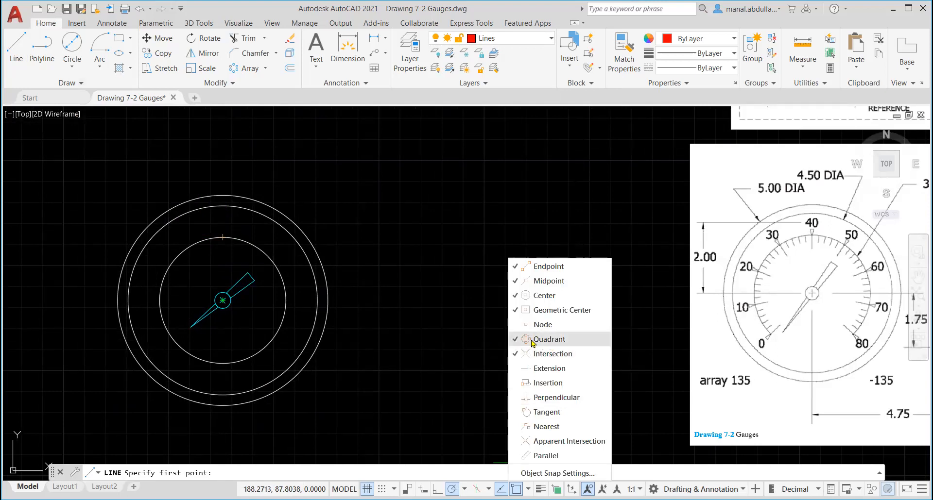
left_click(223, 237)
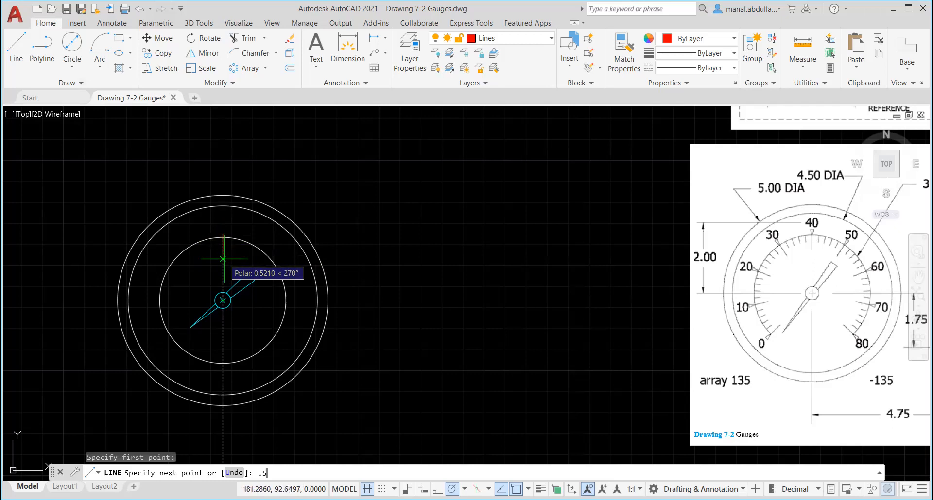
type(".5")
key("Return")
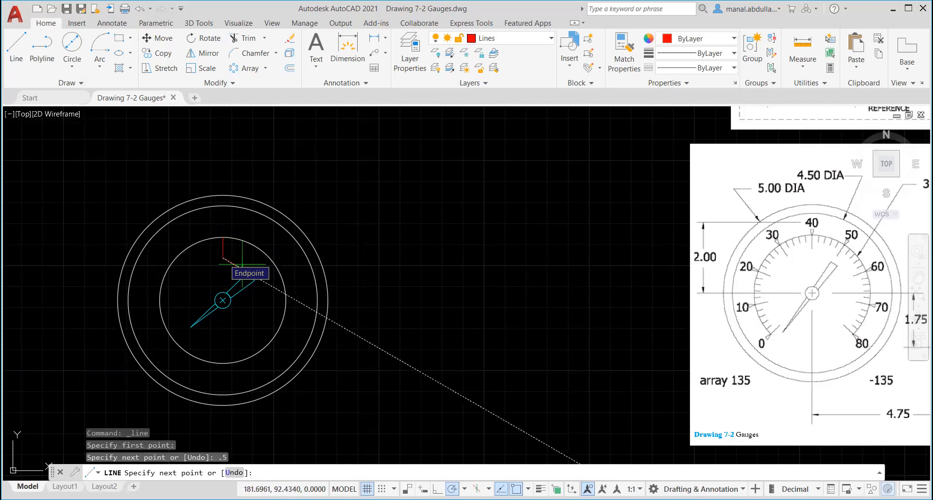
left_click(242, 264)
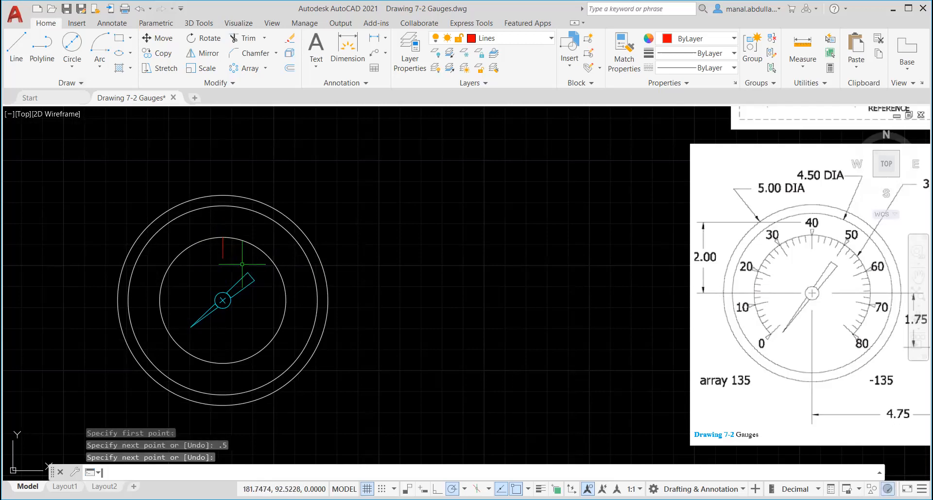
key("Return")
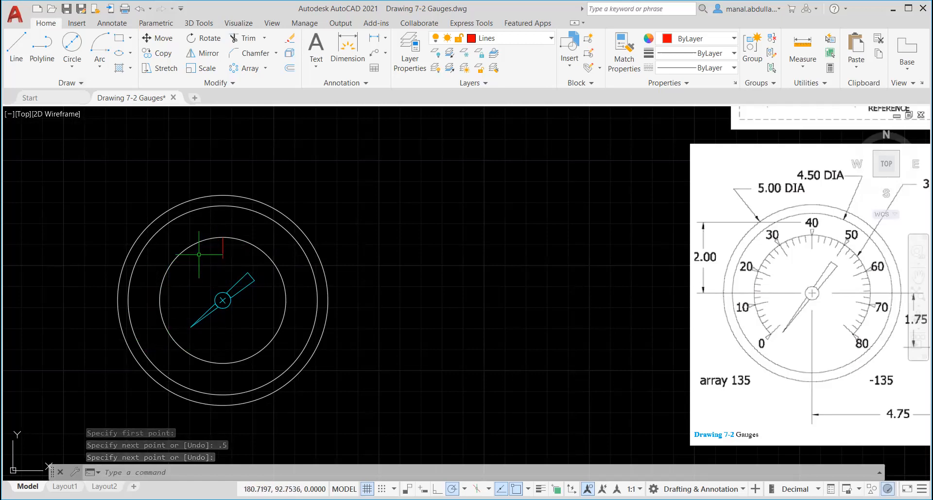
Step: Start a polar array of the .5 long tick line around the center of the gauge's concentric circles
left_click(265, 68)
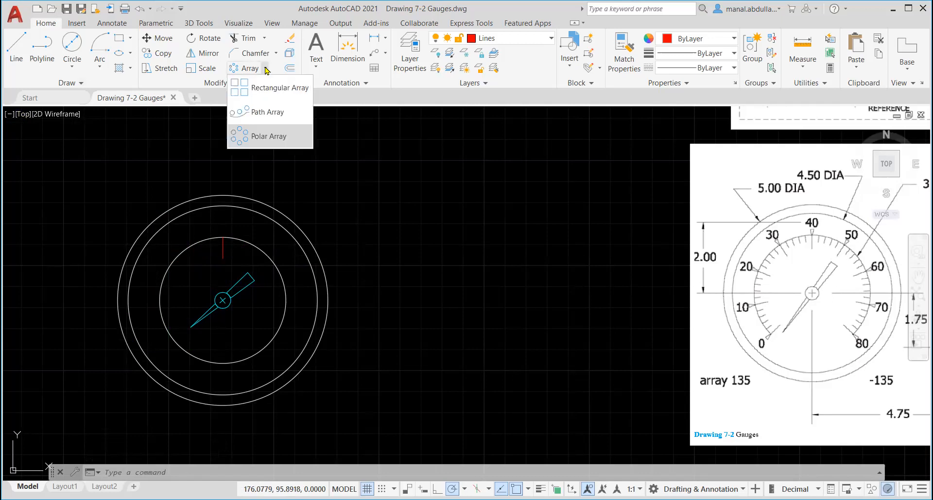
left_click(264, 142)
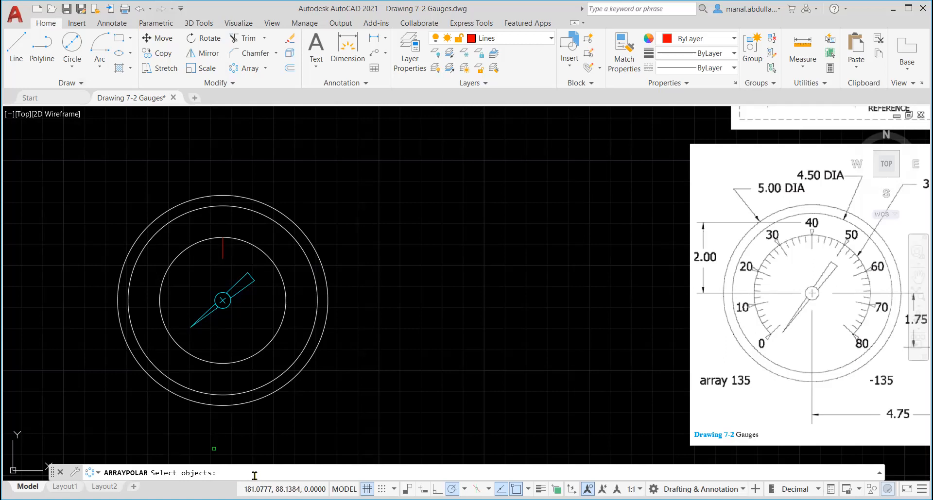
left_click(223, 246)
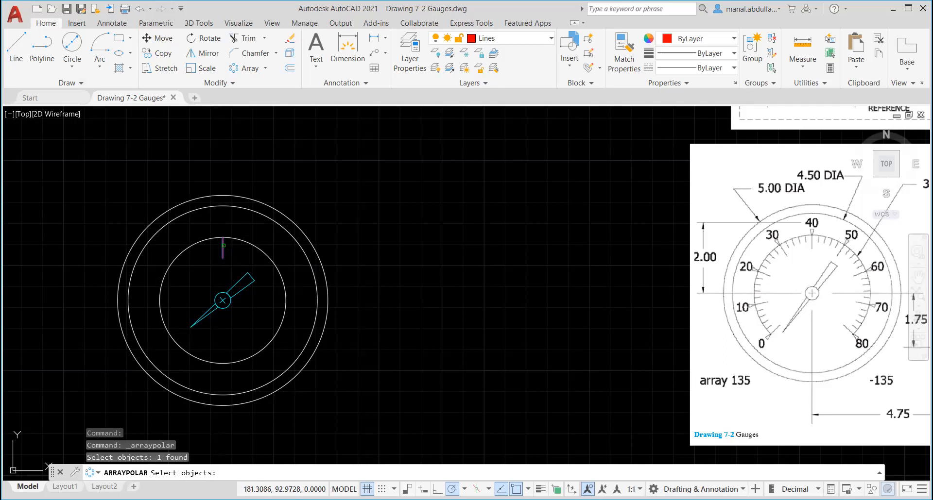
key("Return")
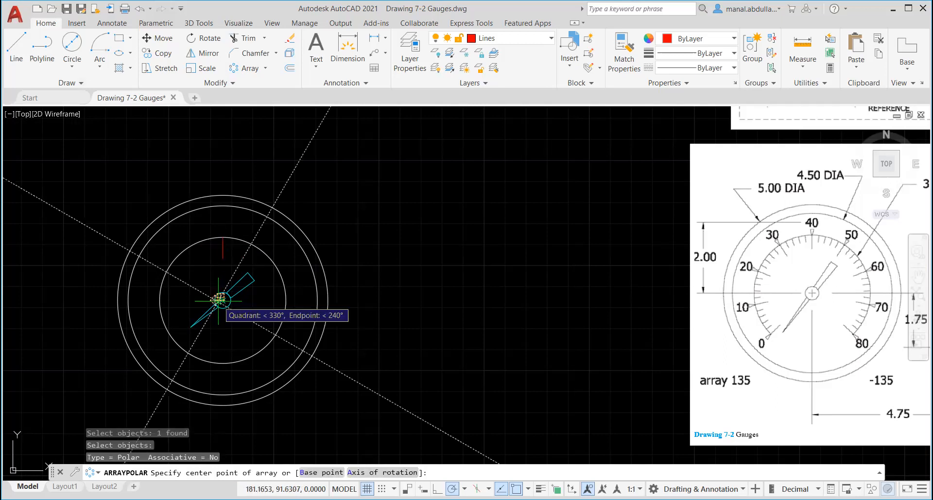
scroll(216, 301, "up", 4)
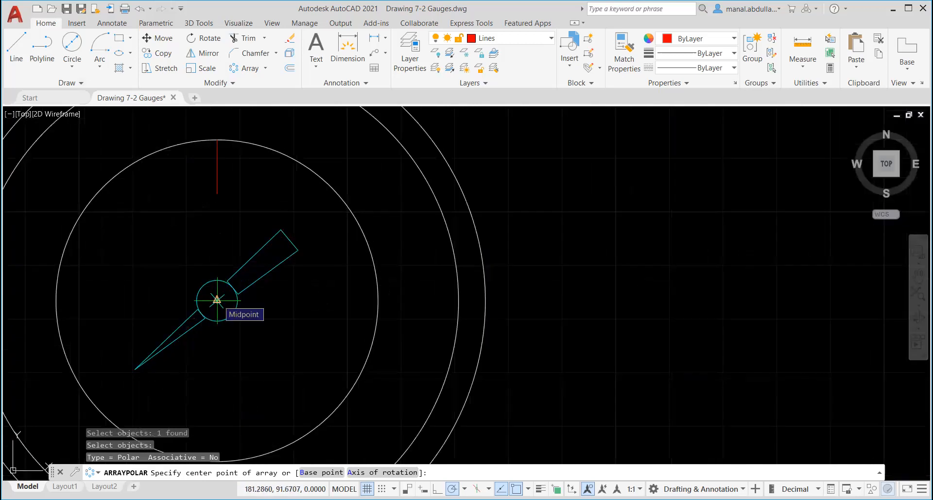
left_click(217, 300)
scroll(394, 231, "down", 1)
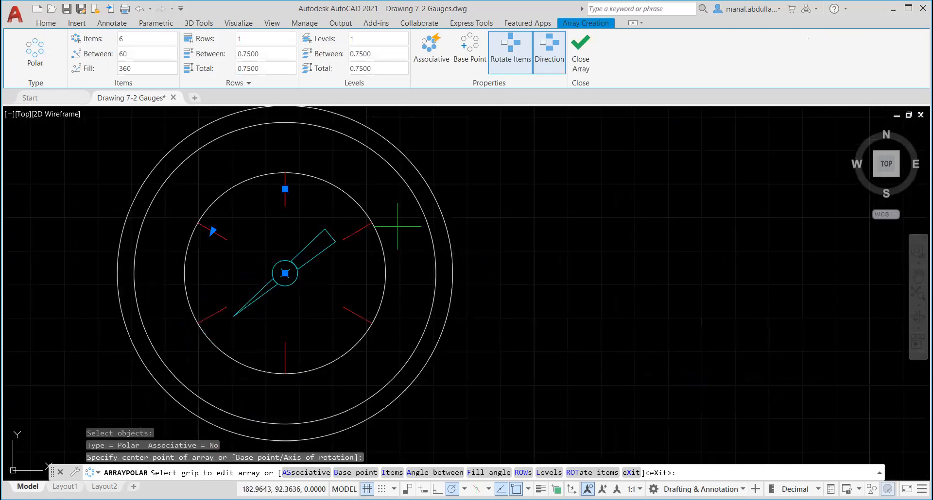
scroll(397, 227, "down", 2)
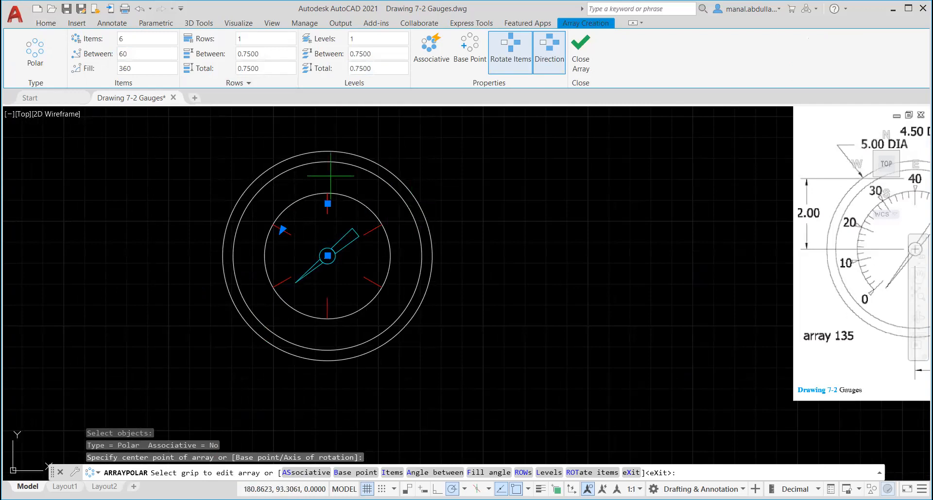
Step: Set the long tick array to 5 items over a 135° fill angle, make it associative and finish it
left_click(130, 38)
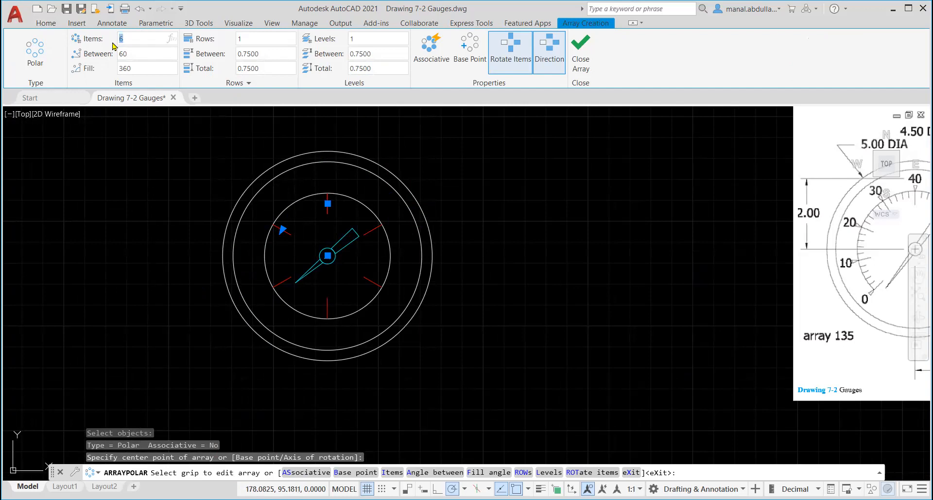
key("Return")
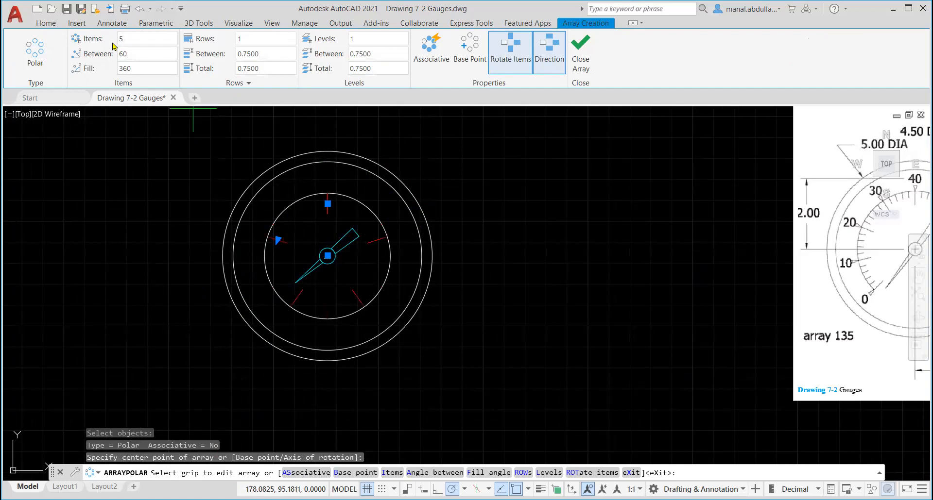
left_click(136, 68)
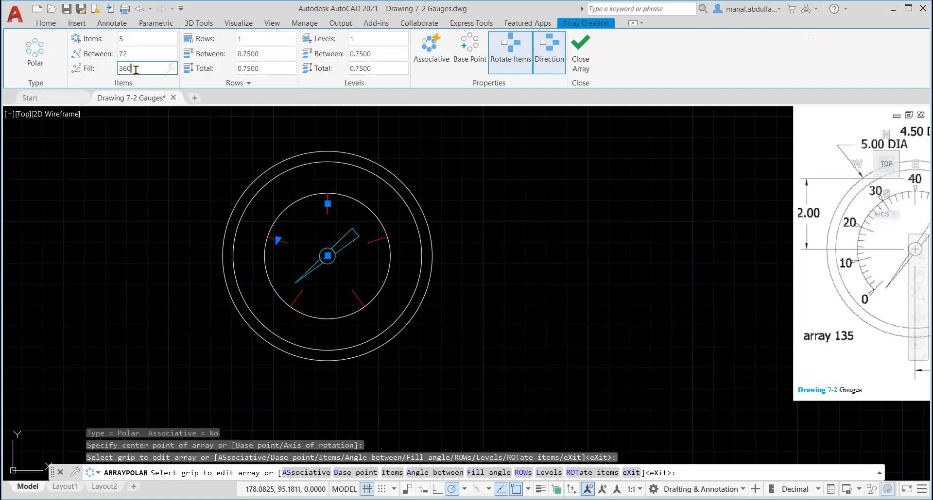
type("135")
key("Return")
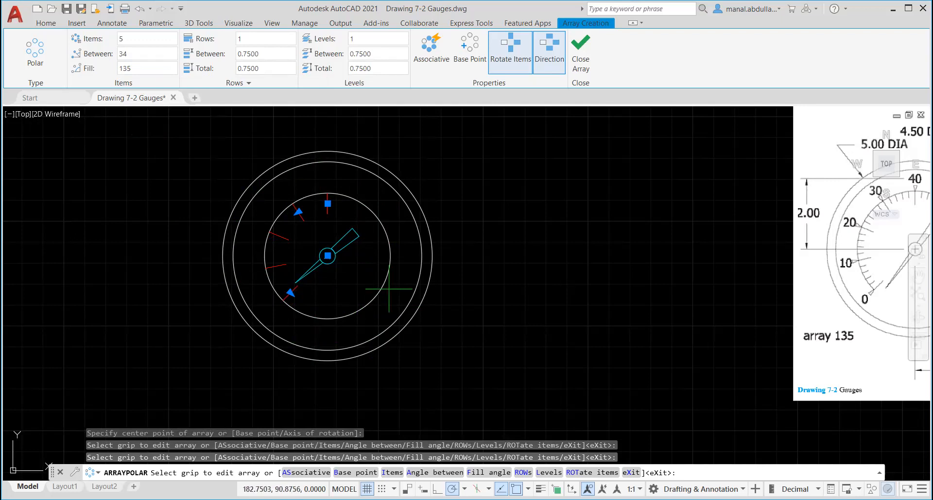
left_click(424, 62)
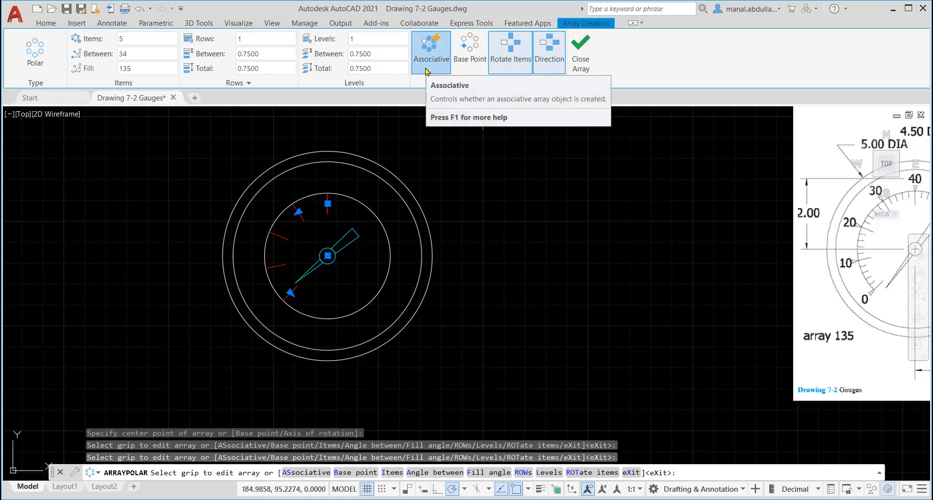
left_click(581, 58)
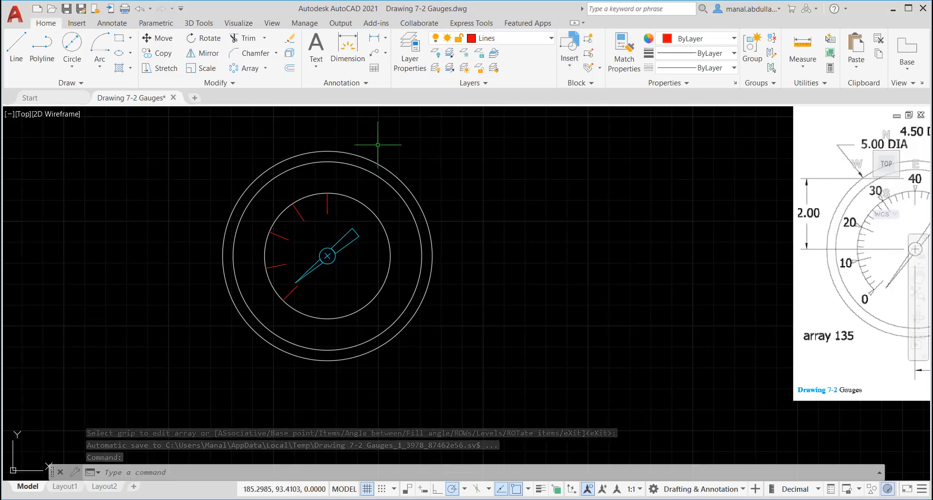
Step: Draw a 0.25 long tick line straight down from the top quadrant of the 3 diameter circle
left_click(16, 49)
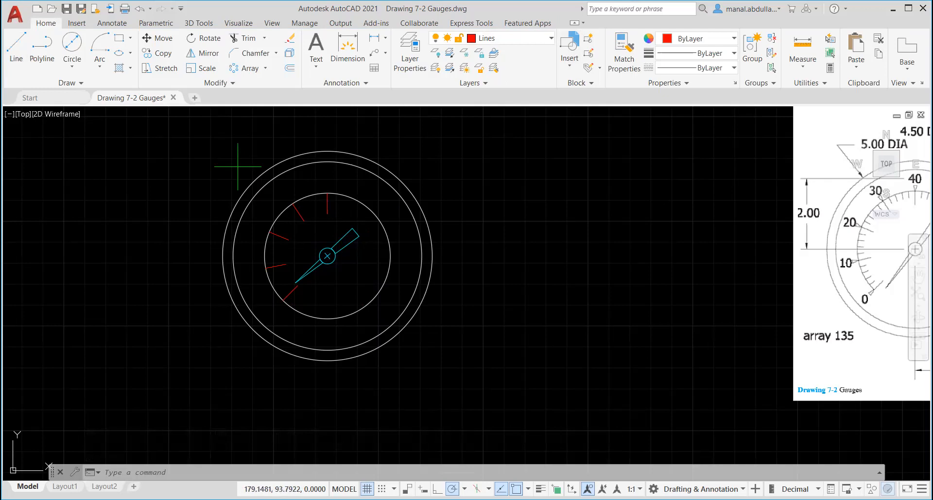
scroll(313, 219, "up", 2)
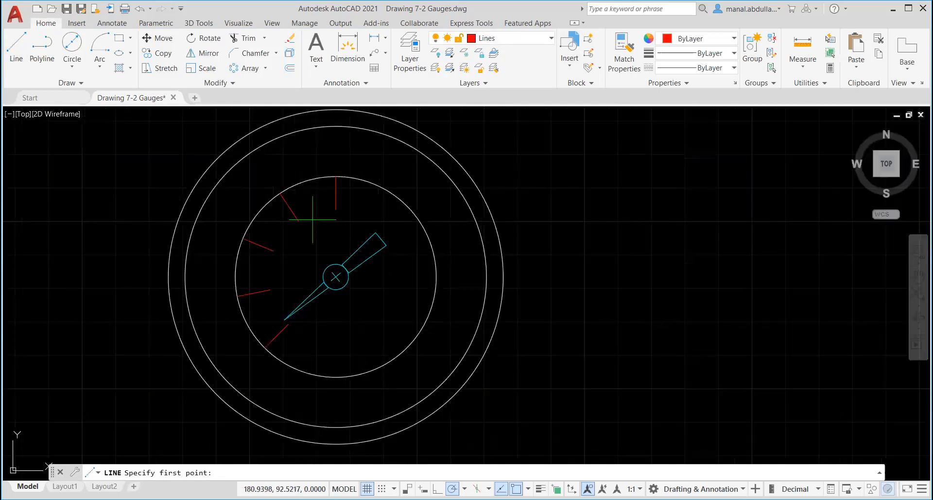
left_click(336, 176)
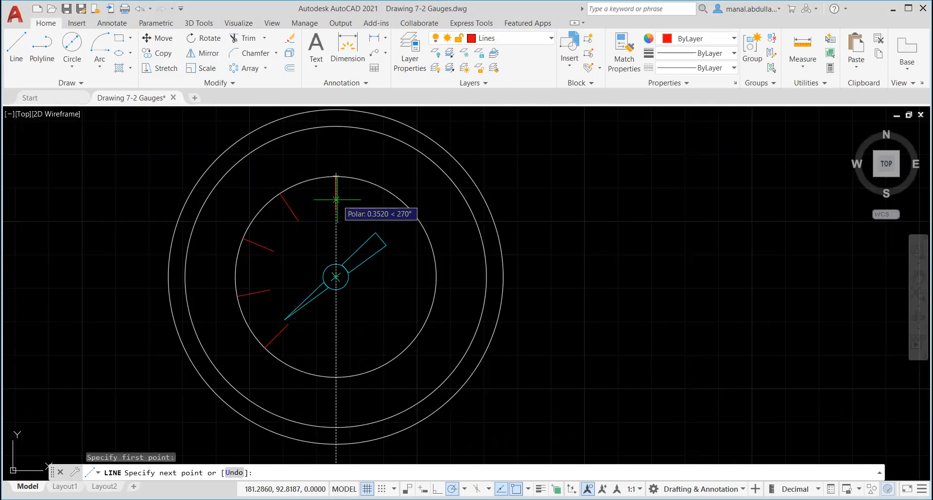
type("0.25")
key("Return")
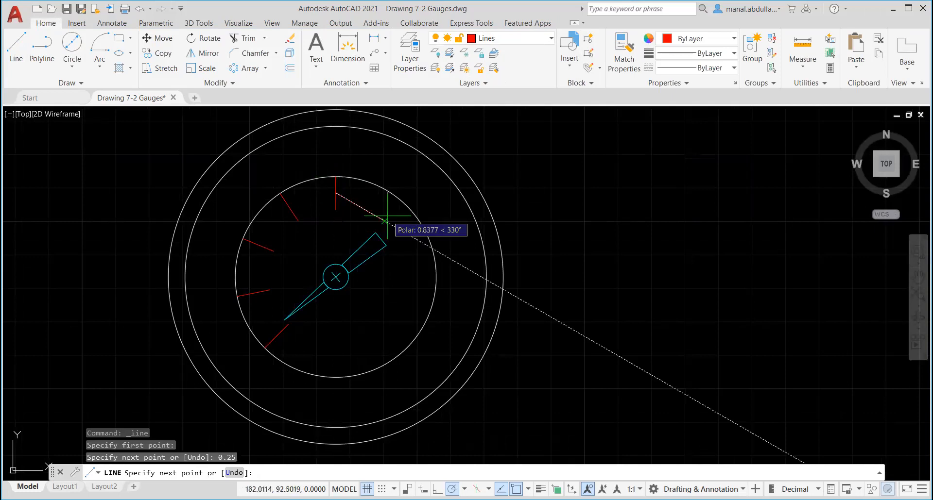
key("Return")
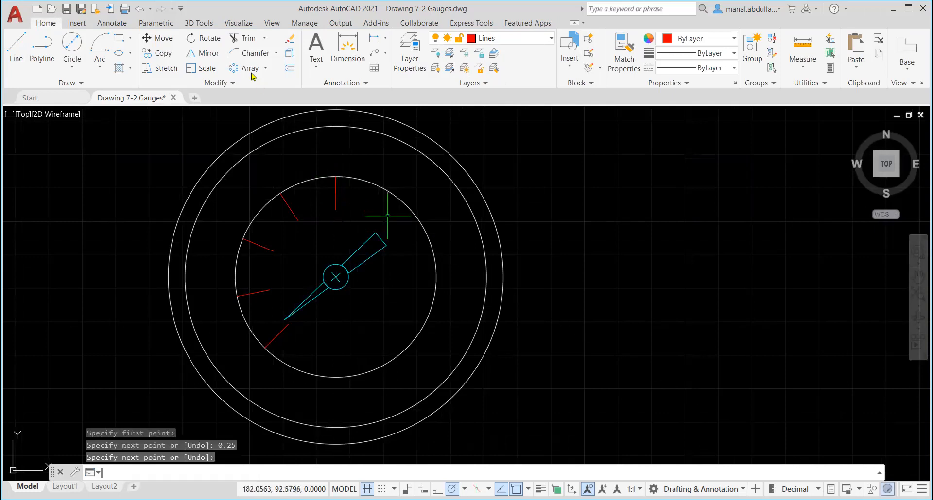
Step: Start a polar array of the 0.25 long tick line around the gauge's center
left_click(266, 68)
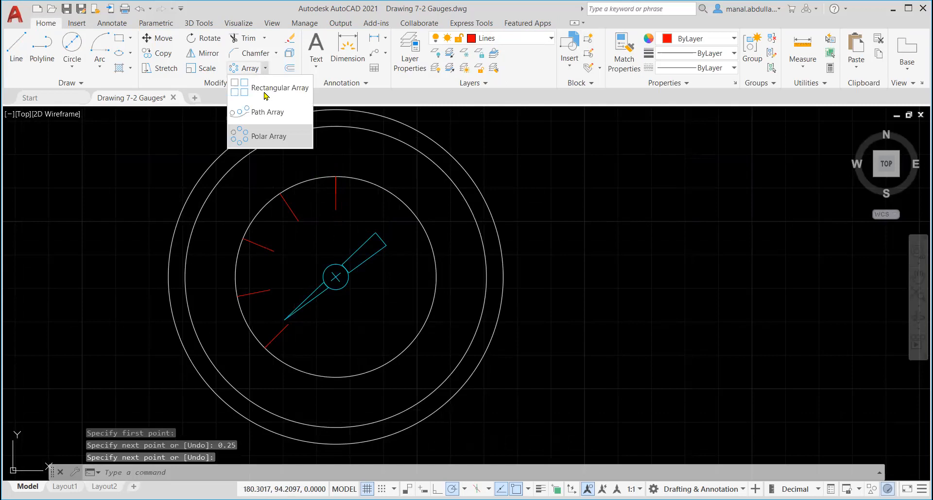
left_click(262, 136)
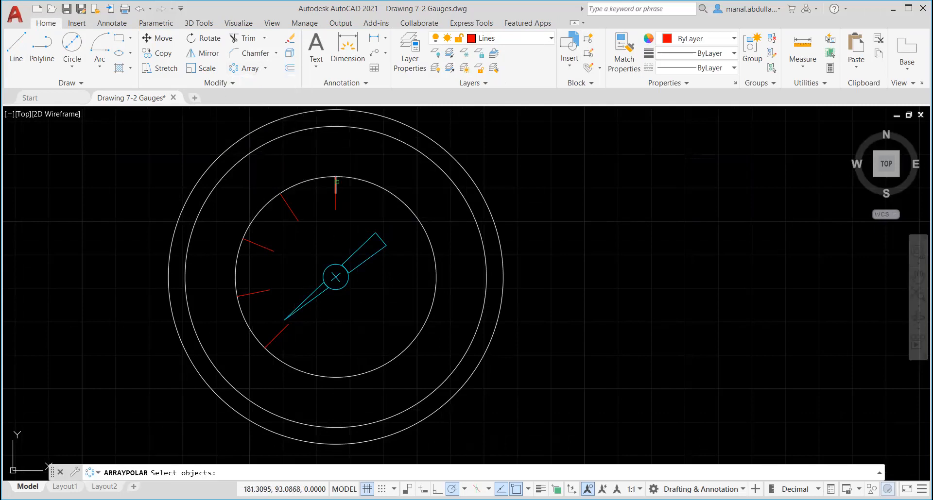
left_click(337, 181)
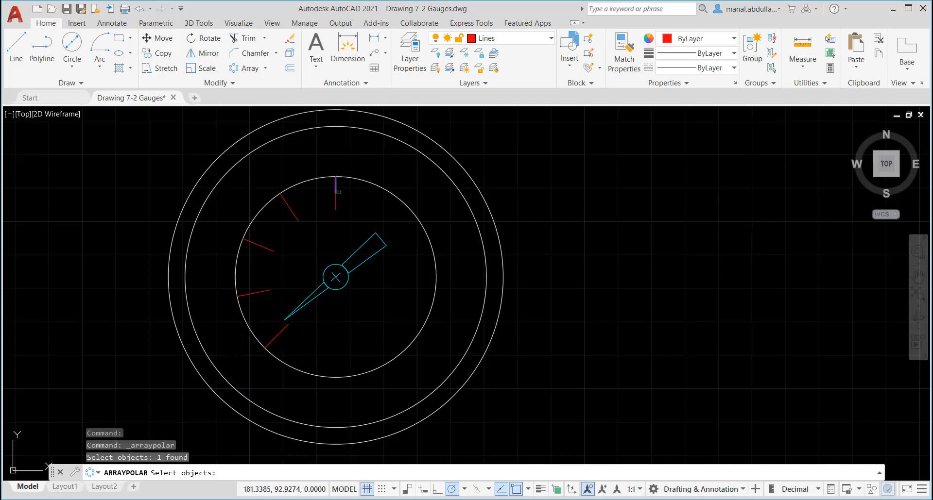
key("Return")
left_click(335, 277)
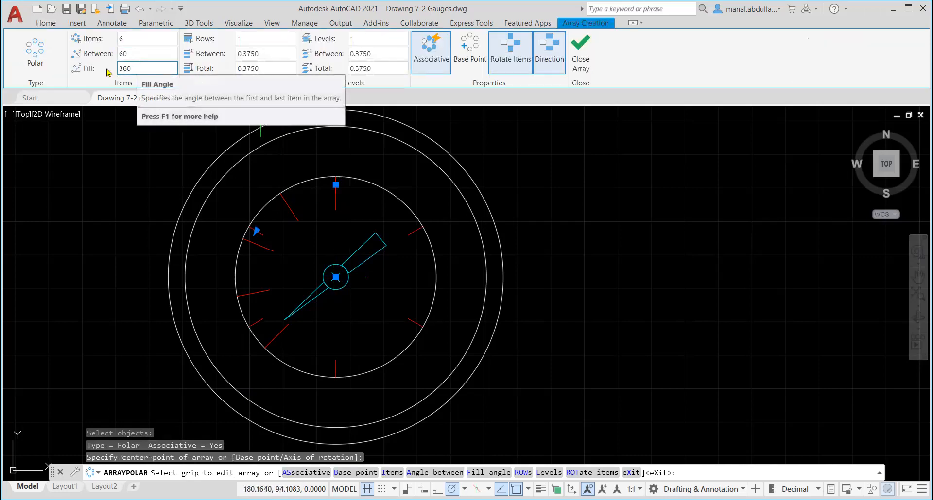
Step: Set the short tick array to 21 items over a 135° fill angle, make it non-associative and finish it
left_click(138, 68)
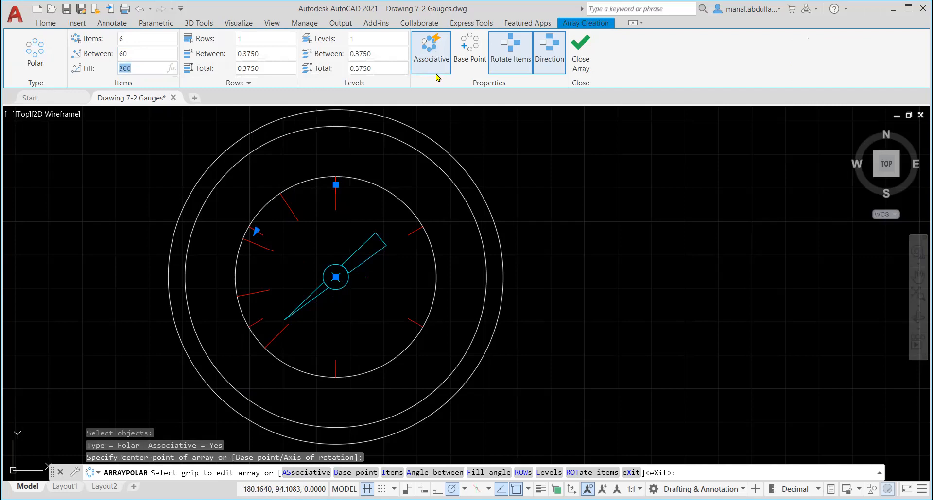
type("135")
key("Return")
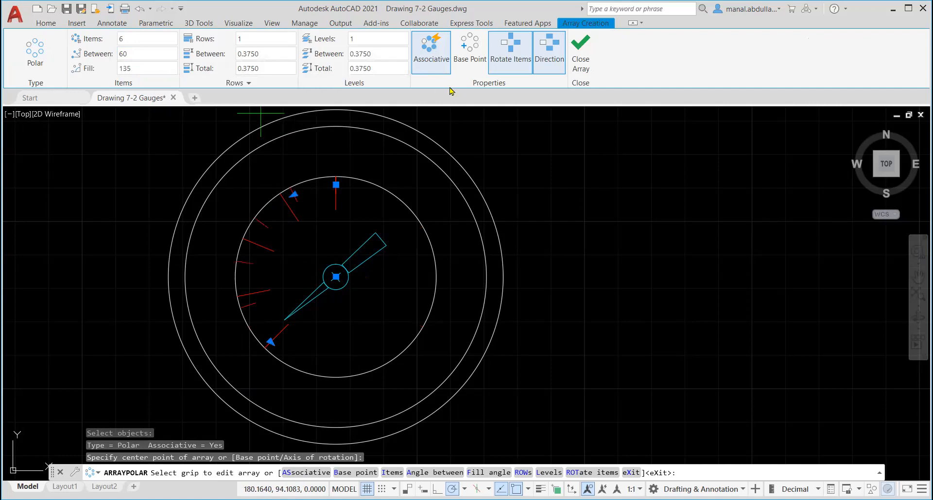
key("Tab")
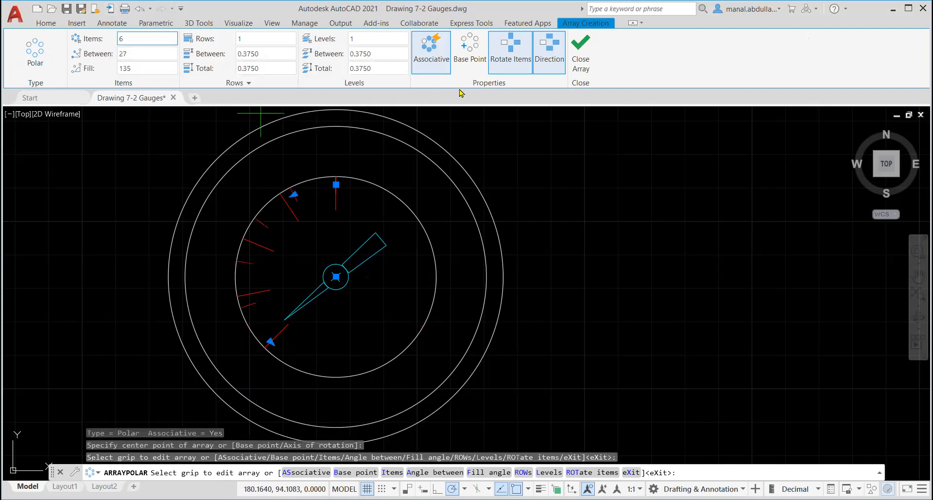
type("21")
key("Return")
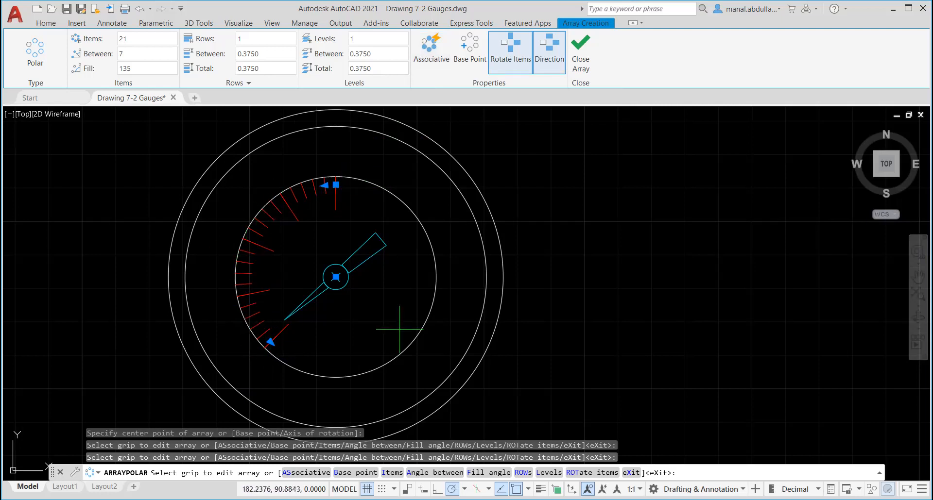
left_click(581, 62)
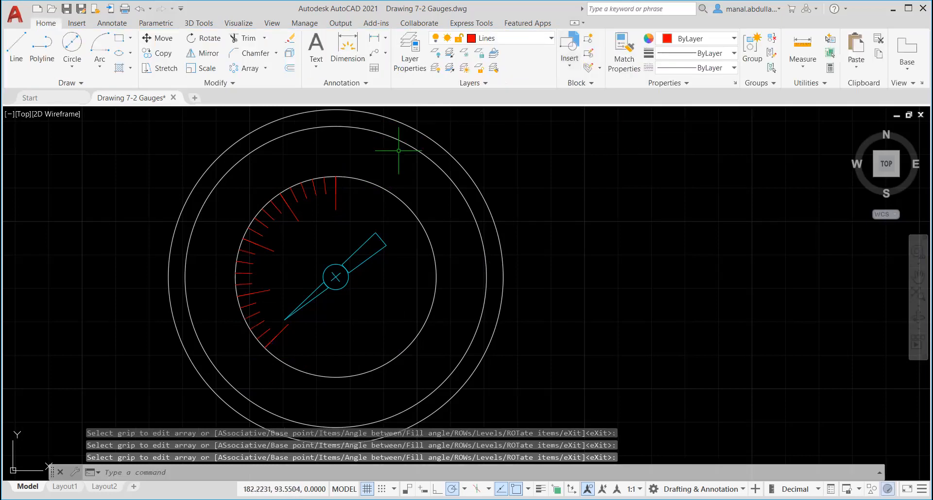
left_click(335, 205)
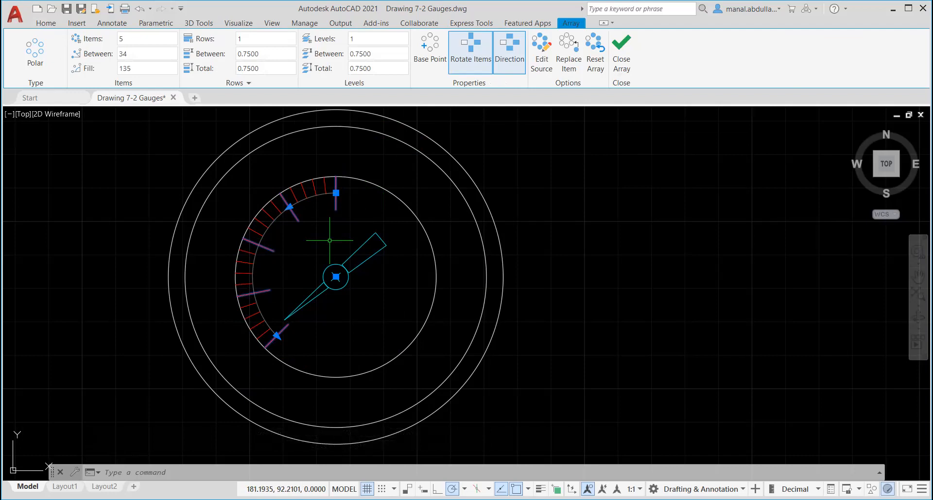
key("Escape")
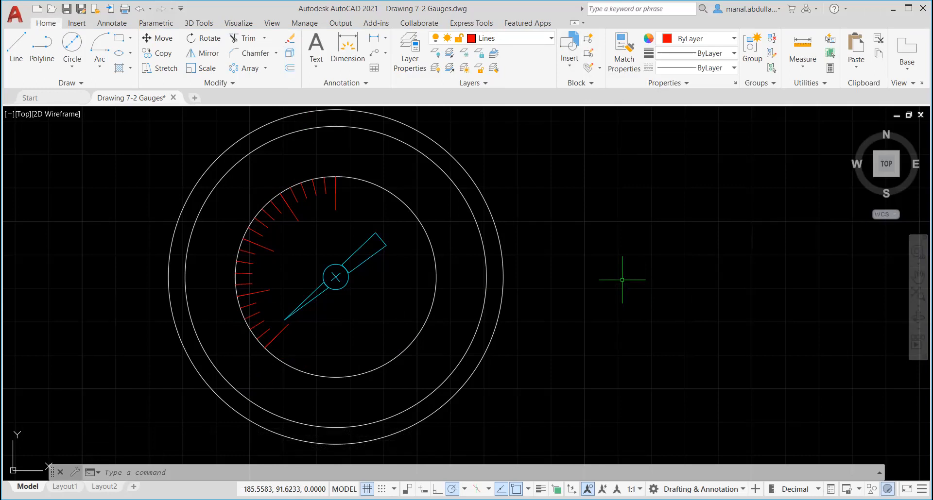
scroll(299, 325, "down", 1)
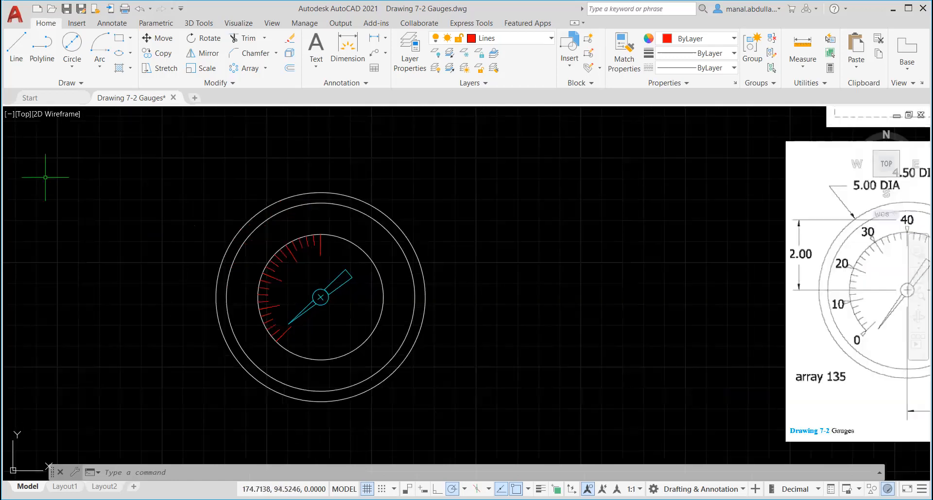
Step: Delete the five short tick lines that overlap the long ticks on the 3.00 diameter circle
scroll(308, 266, "up", 4)
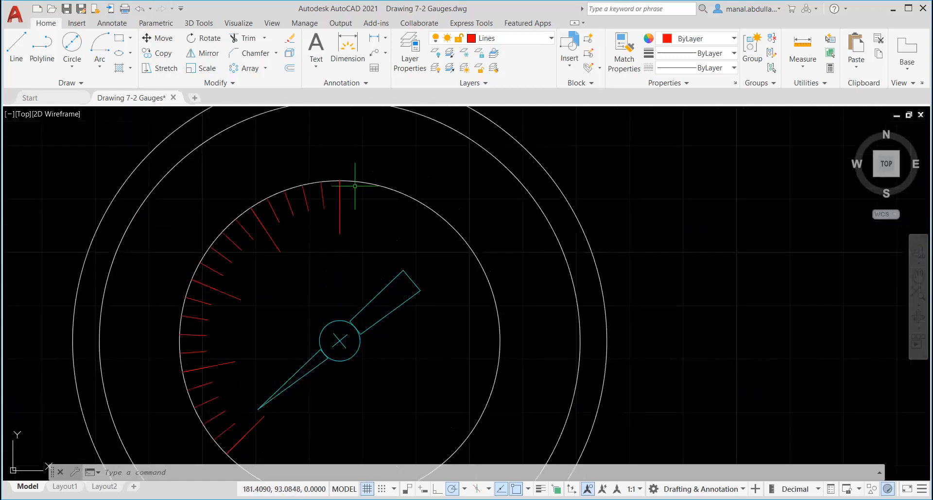
left_click(340, 191)
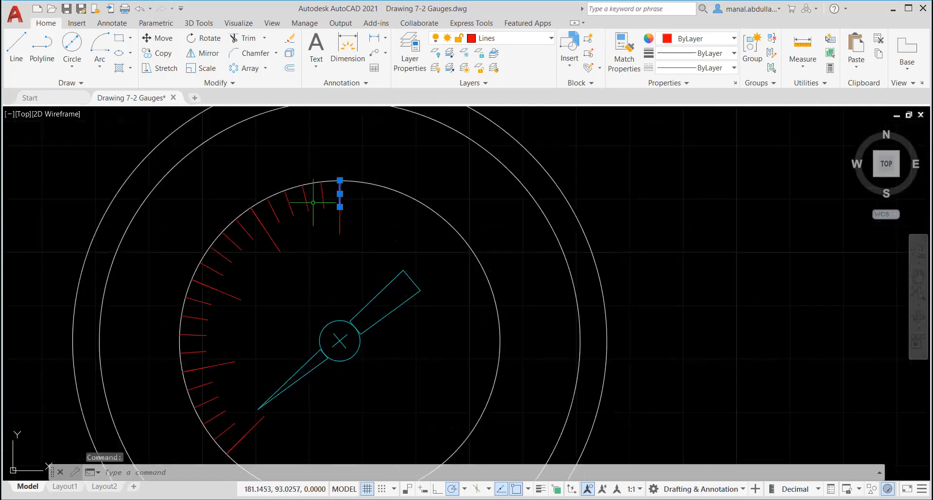
left_click(258, 218)
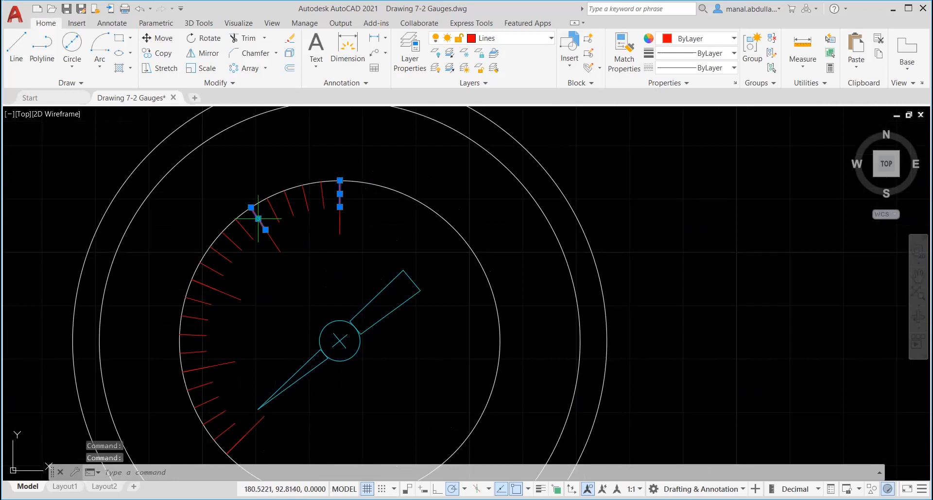
left_click(204, 285)
left_click(196, 370)
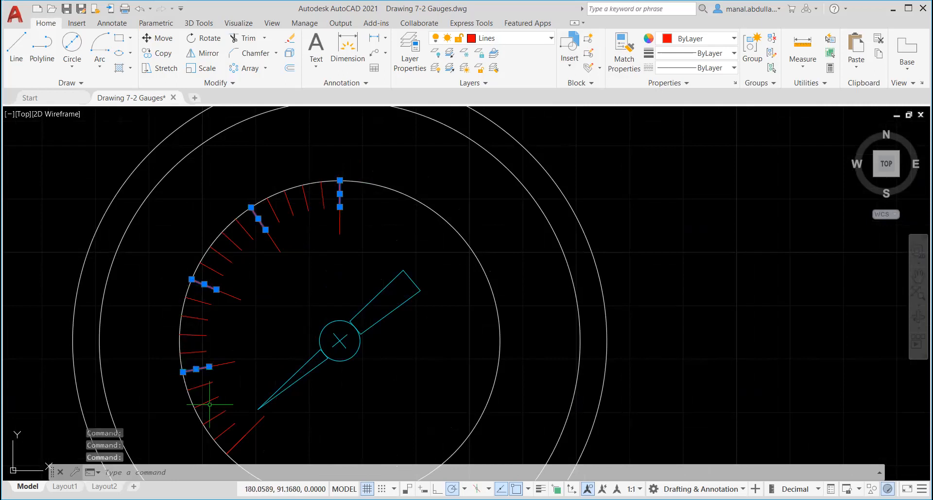
left_click(235, 444)
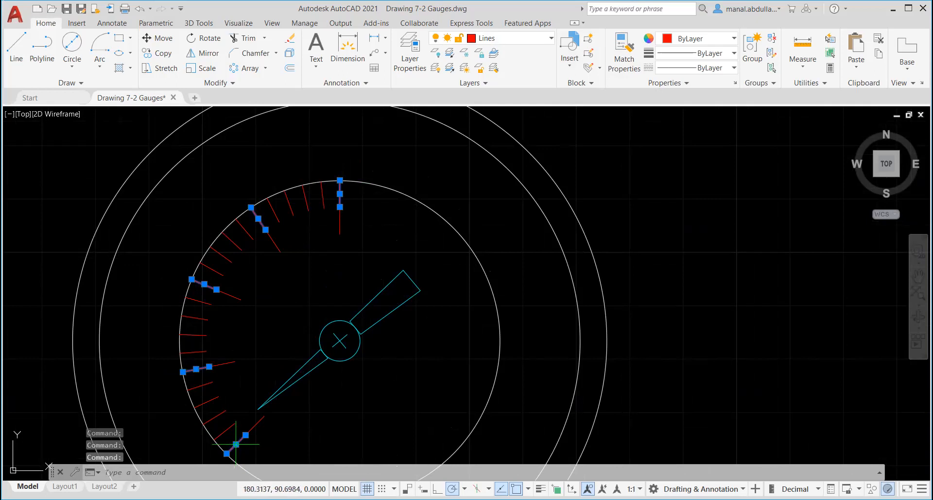
key("Delete")
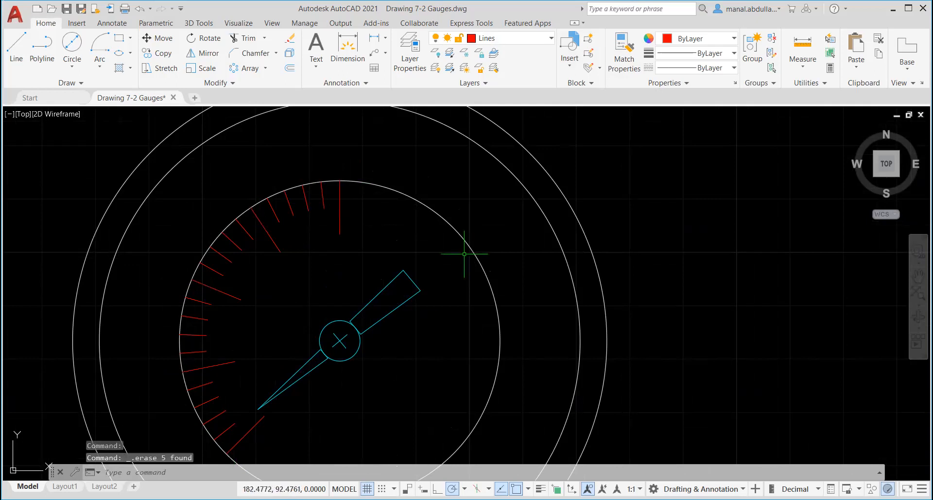
Step: Mirror all long and short tick marks, without the pointer, across the 3.00 diameter circle's vertical centerline, keeping the originals
scroll(408, 244, "down", 2)
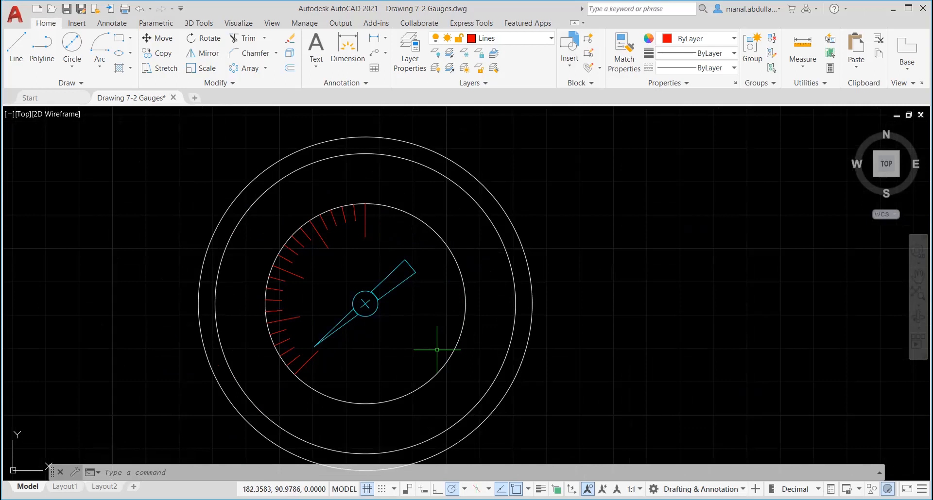
left_click(197, 53)
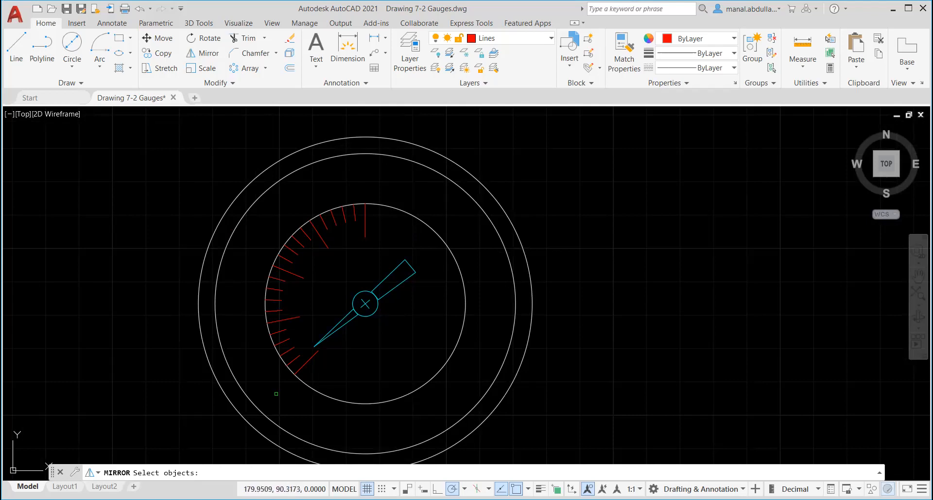
left_click(272, 404)
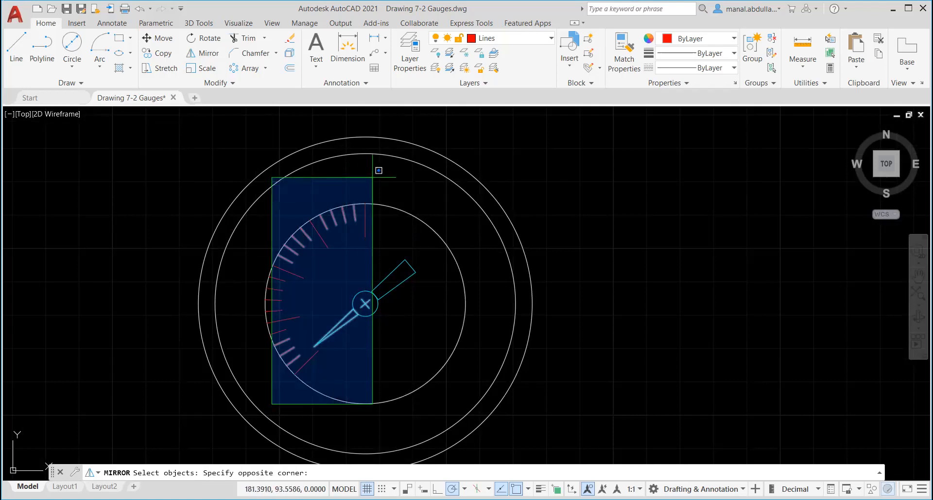
left_click(372, 178)
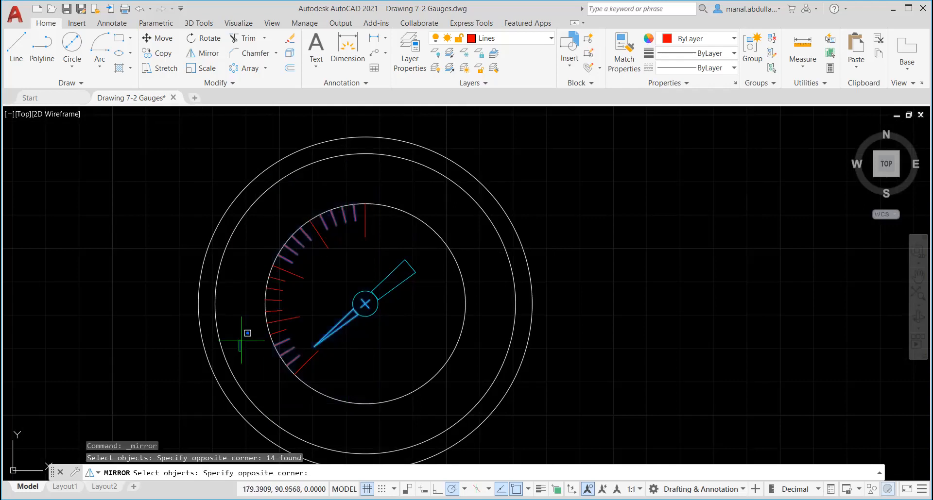
left_click(330, 206)
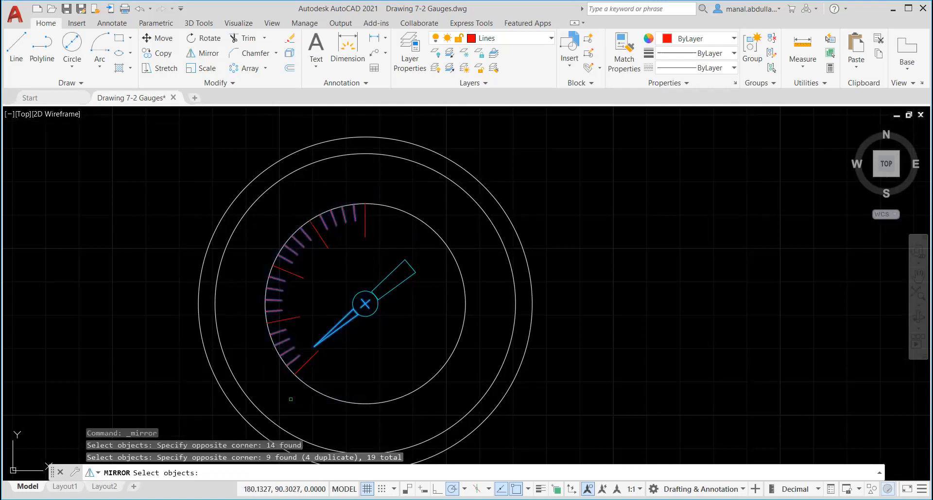
left_click(308, 359)
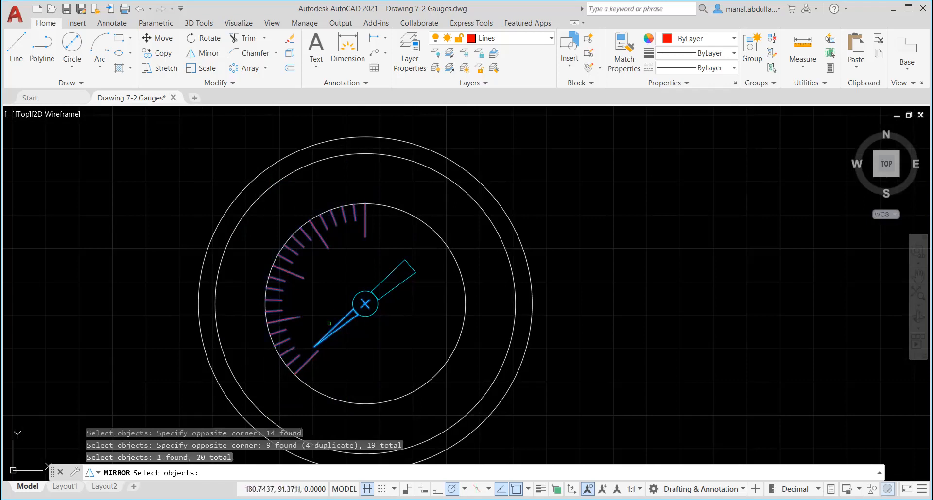
left_click(336, 326, "shift")
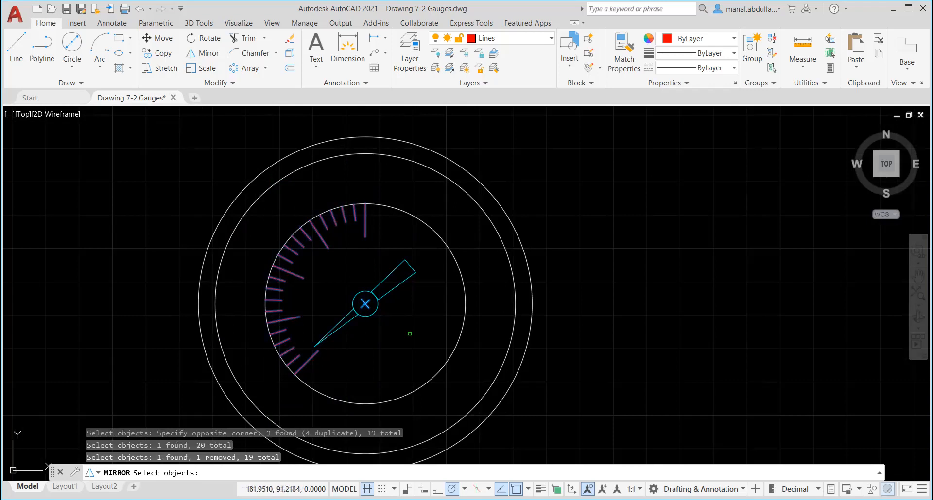
key("Return")
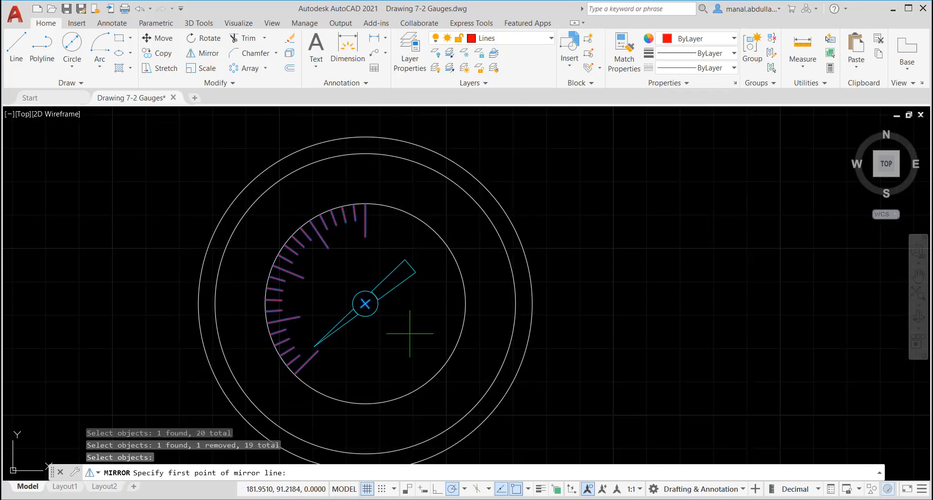
left_click(365, 203)
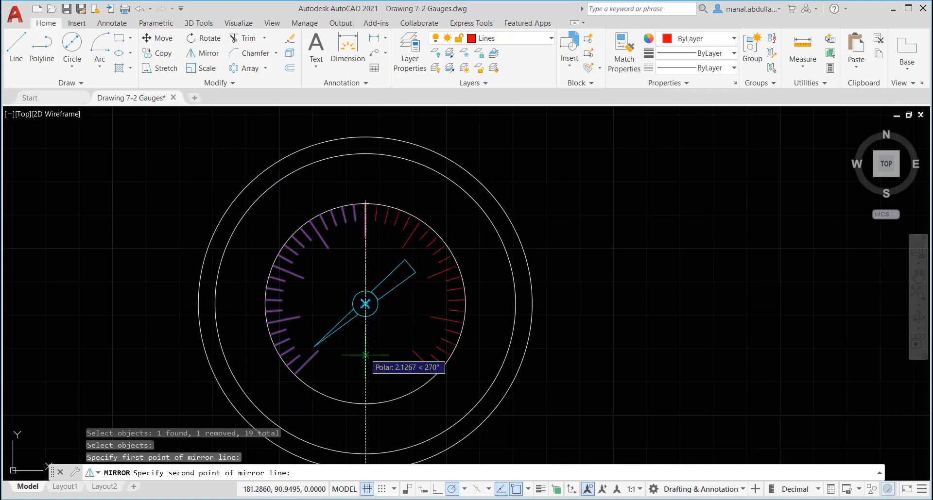
left_click(365, 404)
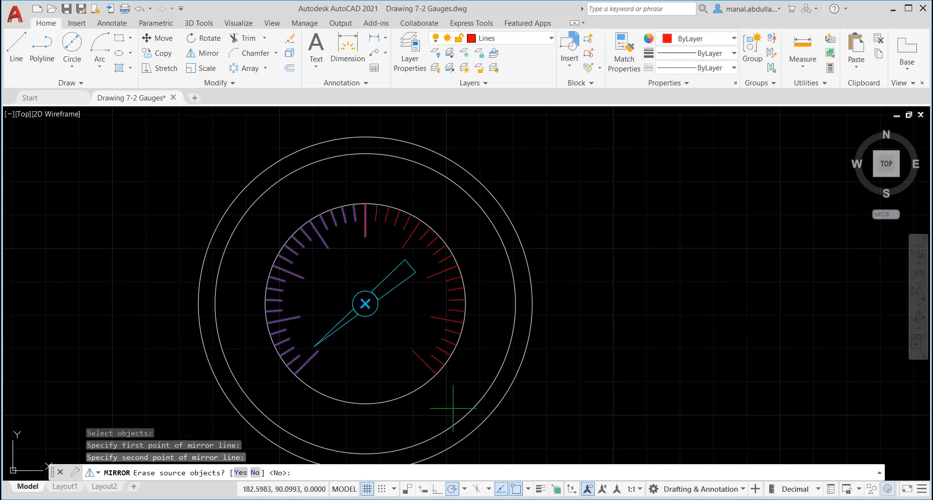
key("Return")
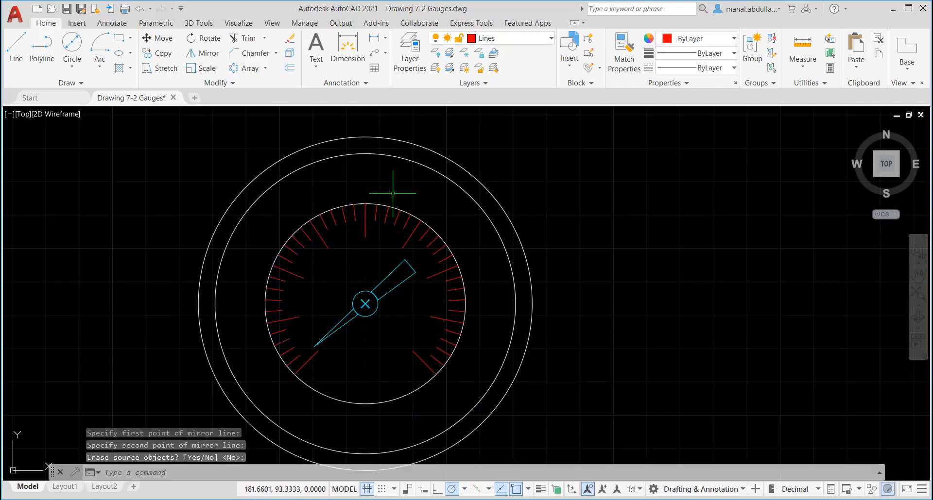
Step: Explode the mirrored long tick array and delete the duplicate long tick at the circle's top quadrant
left_click(365, 217)
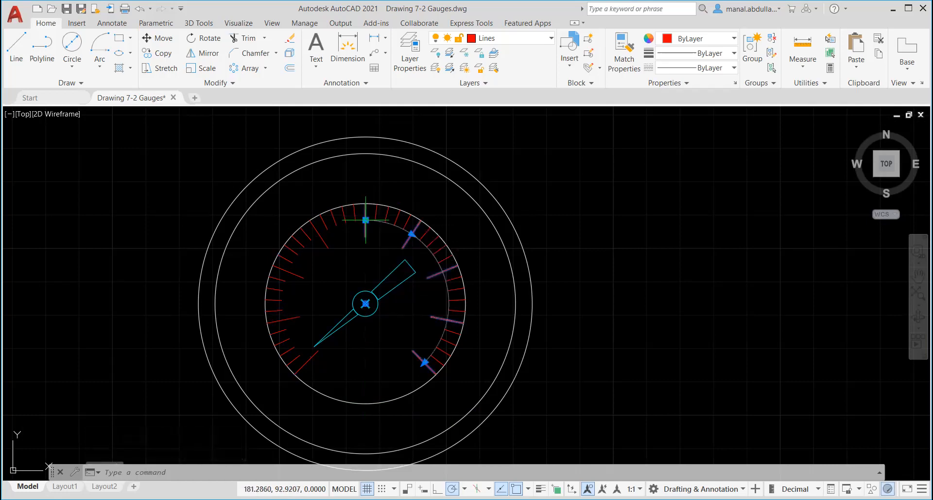
mouse_move(366, 219)
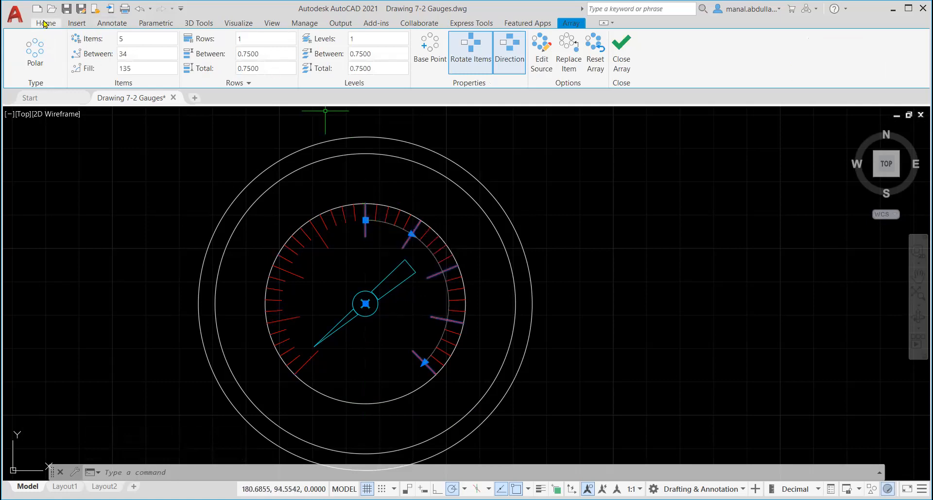
key("Escape")
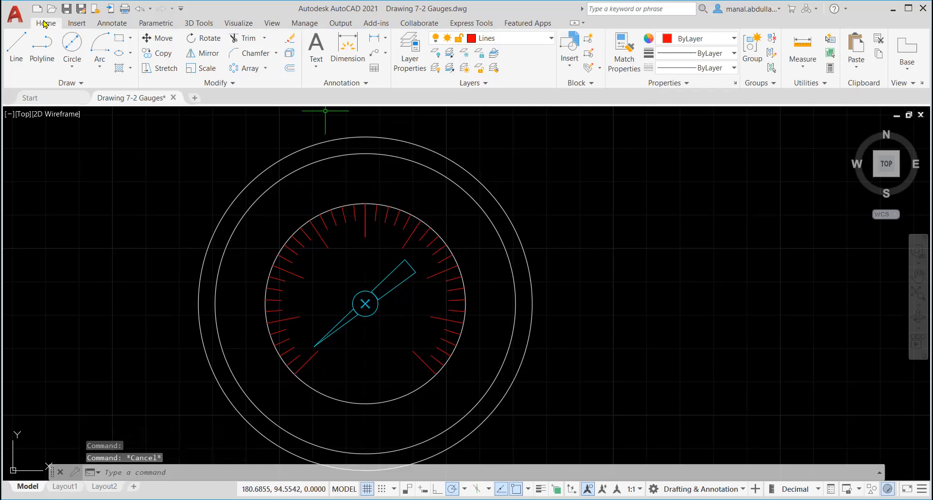
left_click(290, 53)
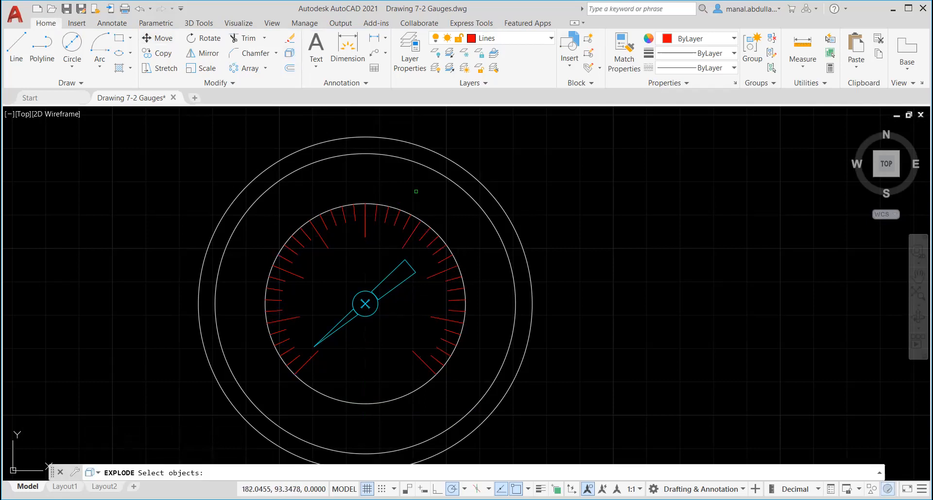
left_click(406, 246)
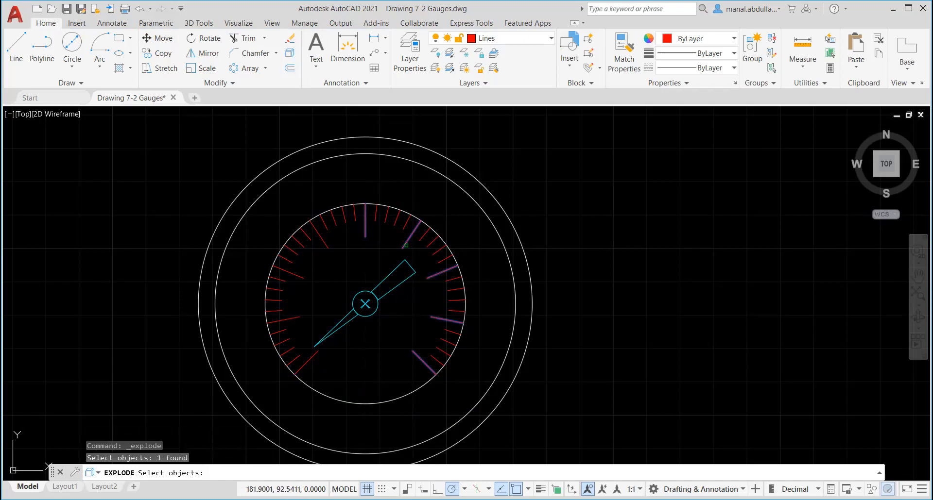
key("Return")
left_click(365, 231)
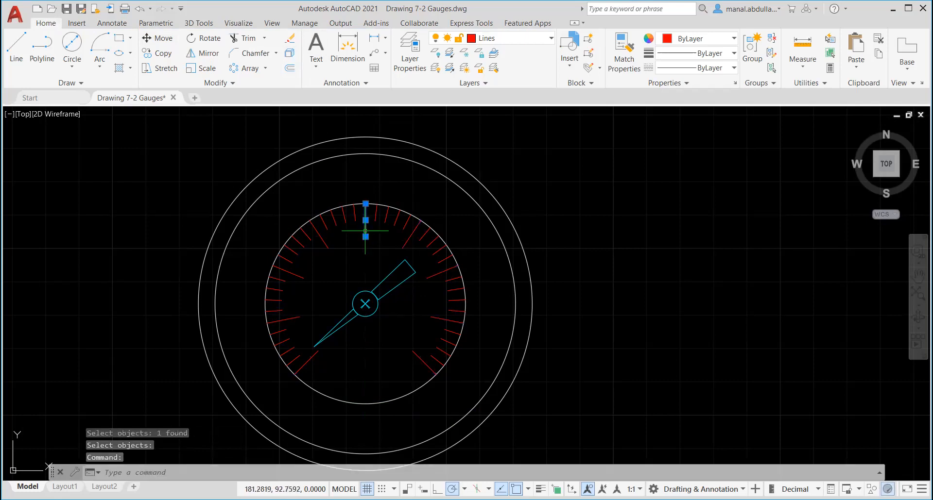
key("Delete")
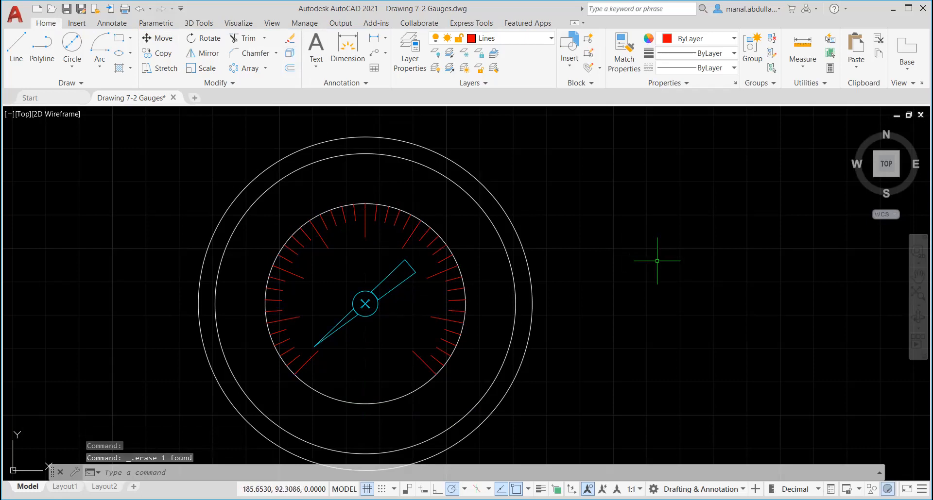
Step: Examine the reference drawings for the shape and dimensions of the small markers outside the long ticks
scroll(658, 262, "down", 2)
scroll(658, 264, "down", 2)
middle_click_drag(684, 264, 380, 288)
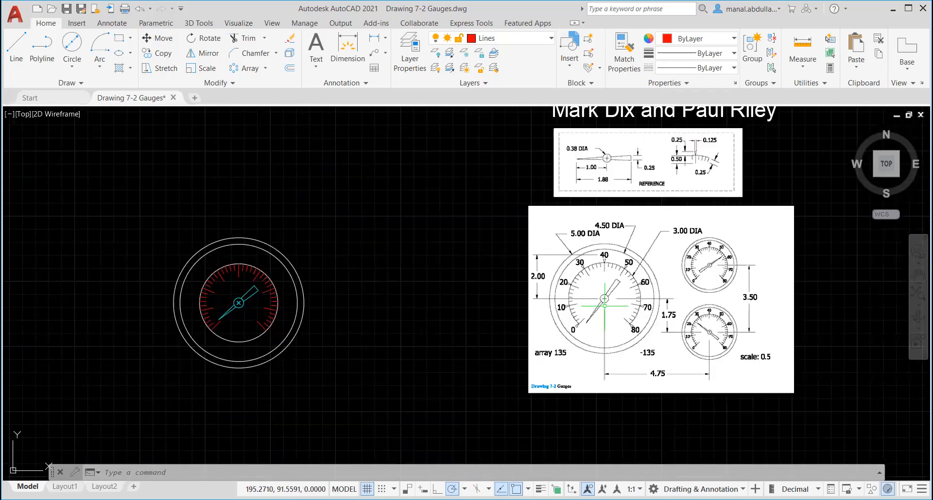
scroll(608, 282, "up", 4)
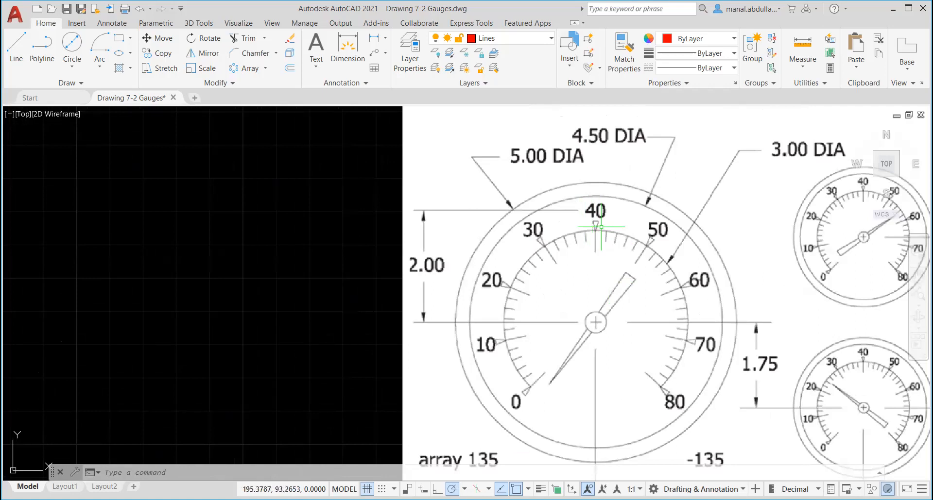
scroll(597, 218, "down", 3)
middle_click_drag(628, 198, 577, 351)
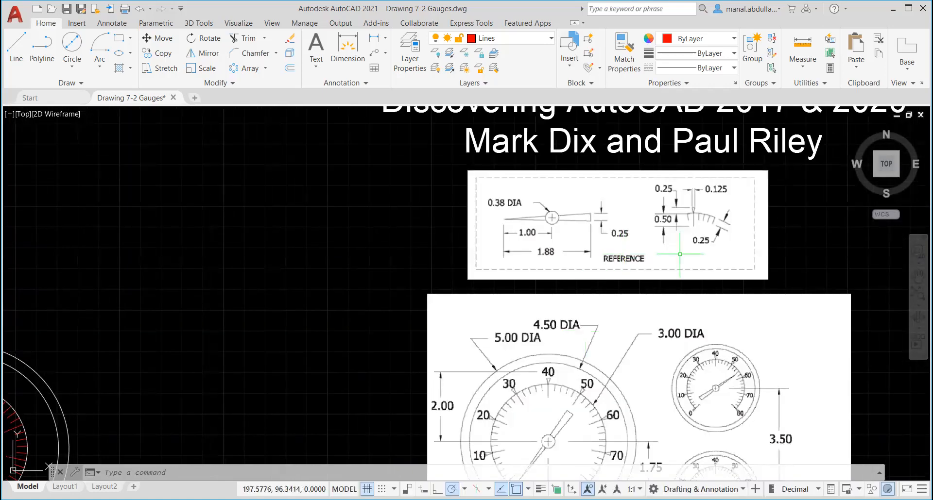
scroll(702, 239, "up", 2)
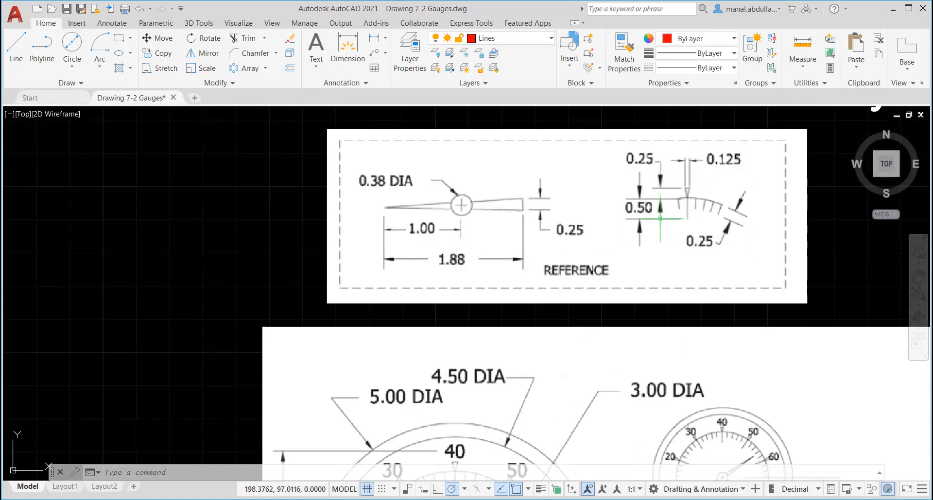
left_click(42, 62)
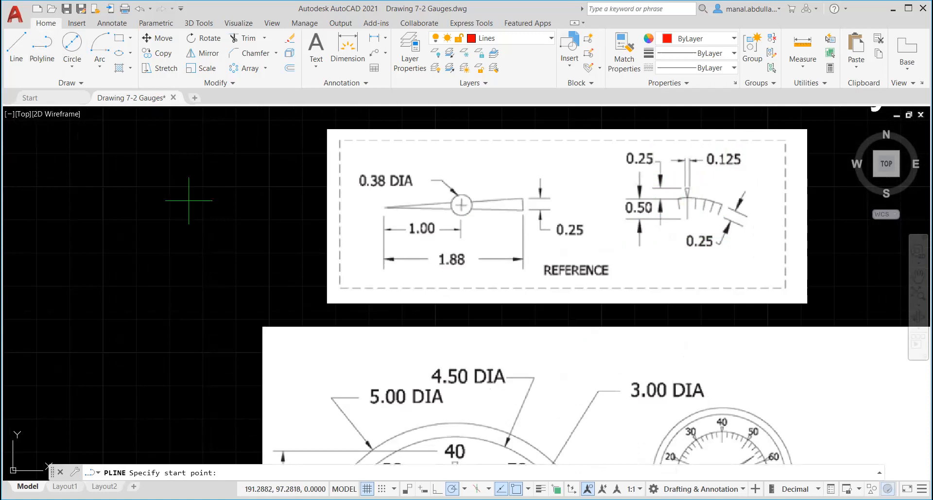
left_click(184, 231)
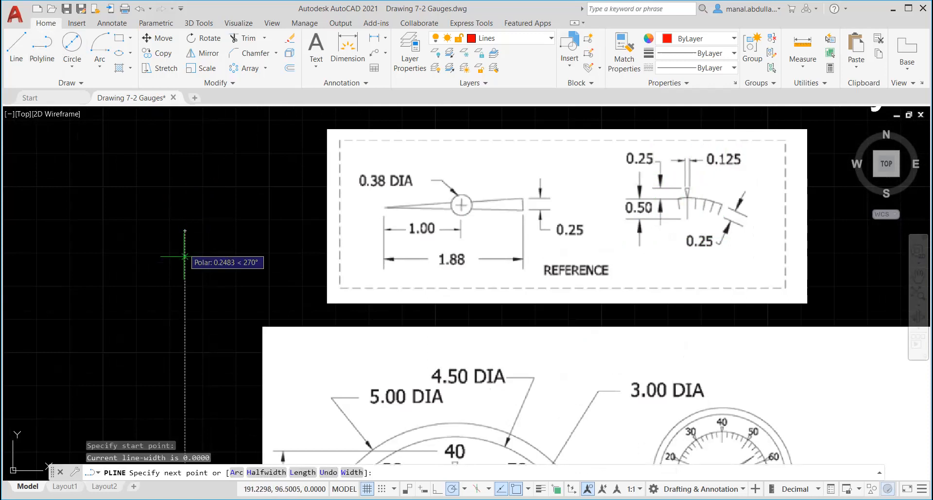
left_click(352, 473)
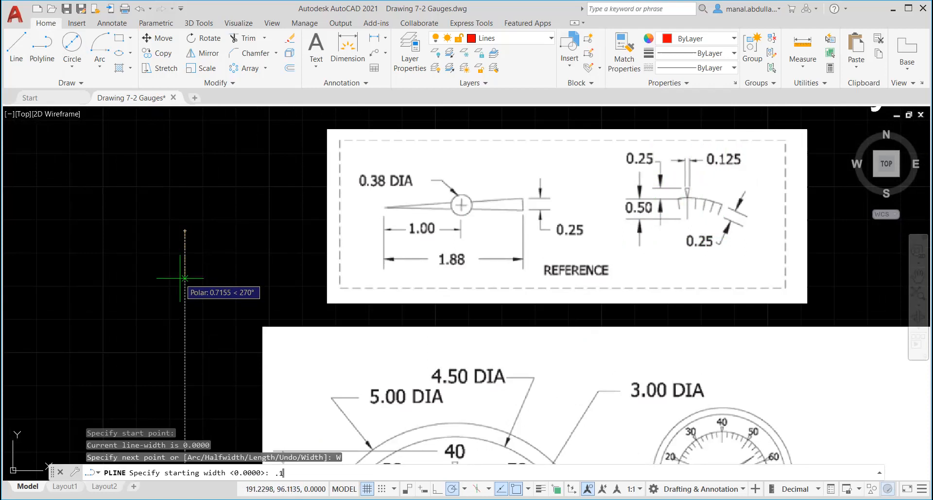
key("Return")
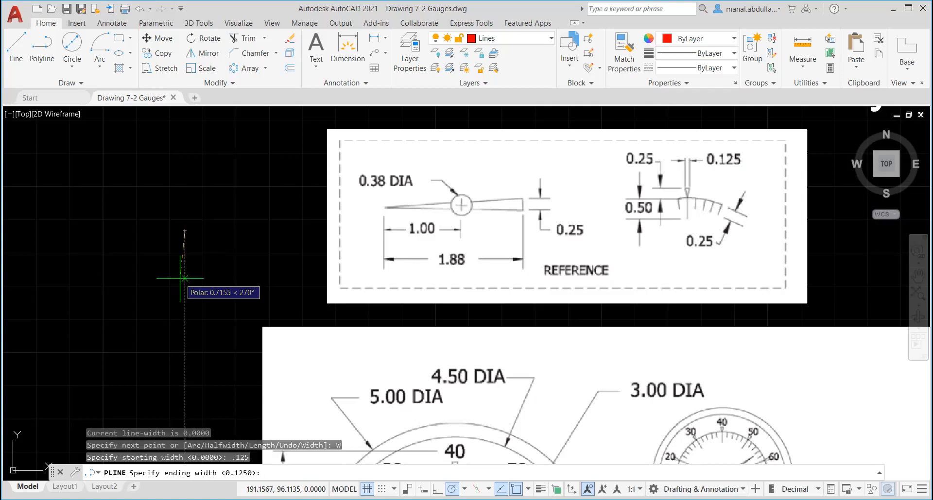
type(".")
key("Return")
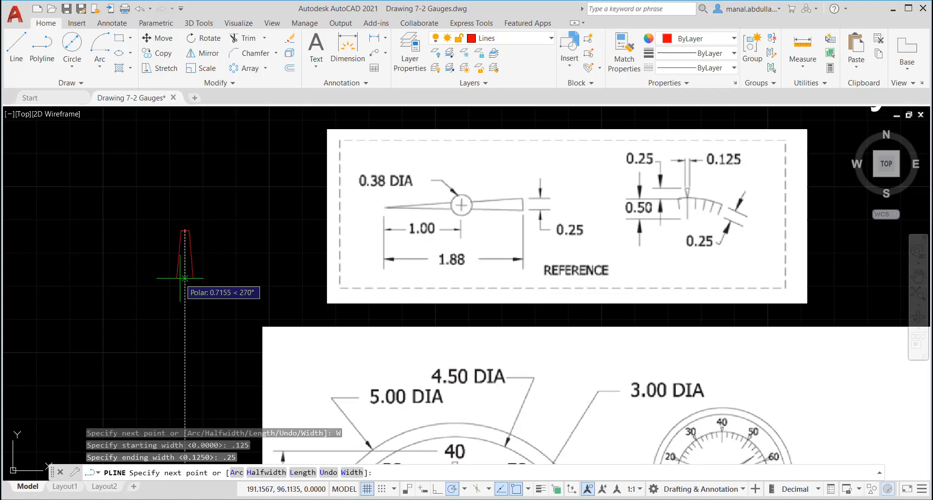
key("Escape")
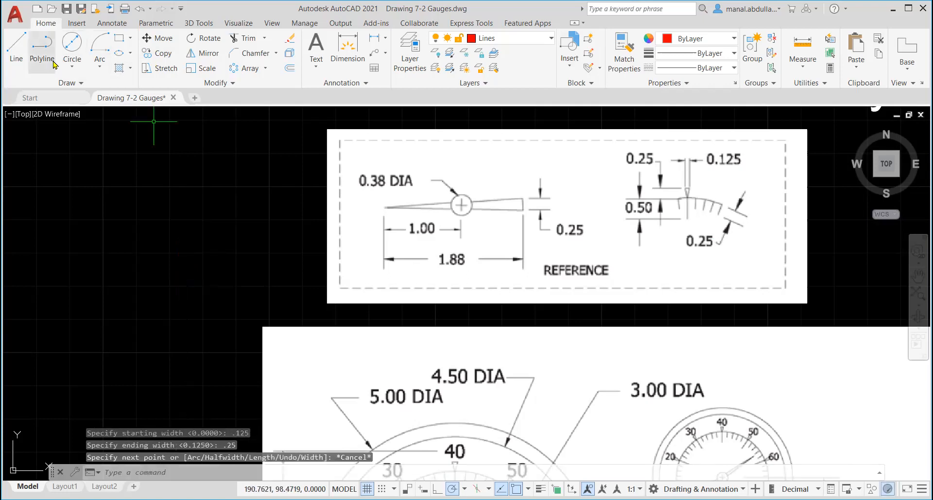
Step: Draw a tapered polyline marker straight down, 0.25 long, with starting width 0.125 and ending width 0, in the empty area beside the reference
left_click(52, 61)
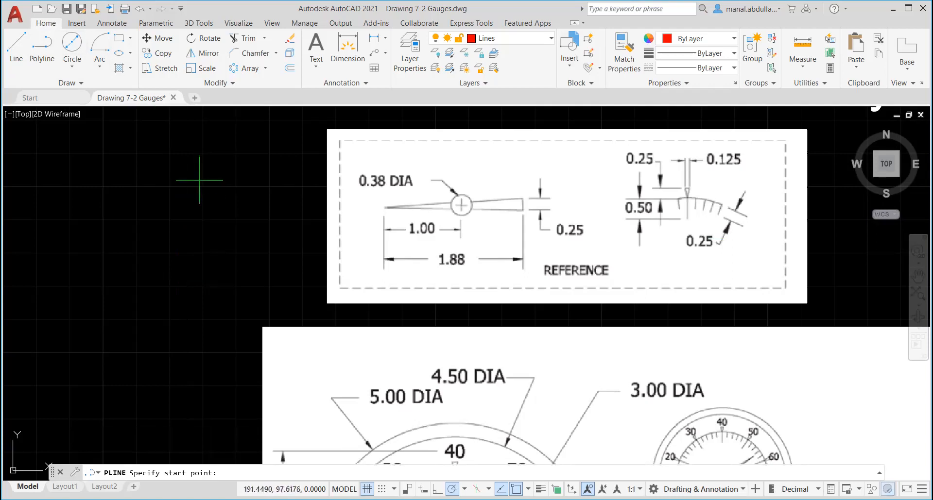
left_click(192, 197)
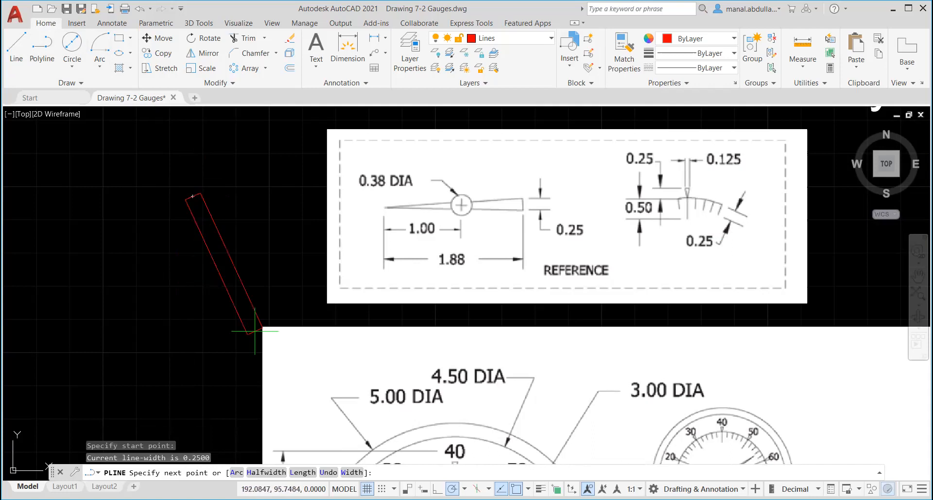
left_click(348, 473)
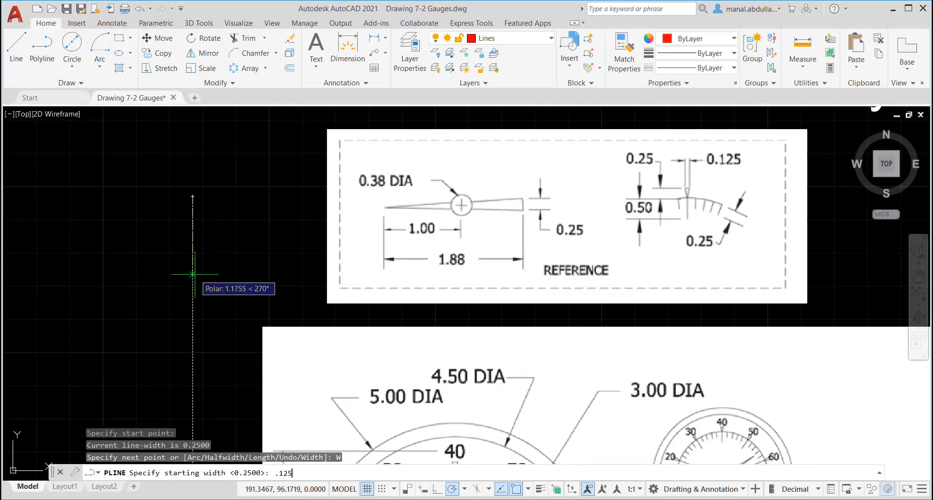
key("Return")
type("0")
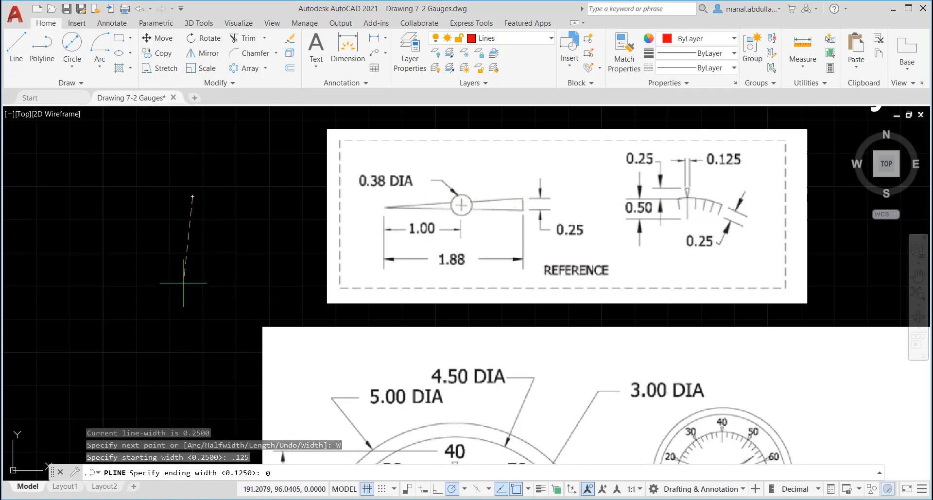
key("Return")
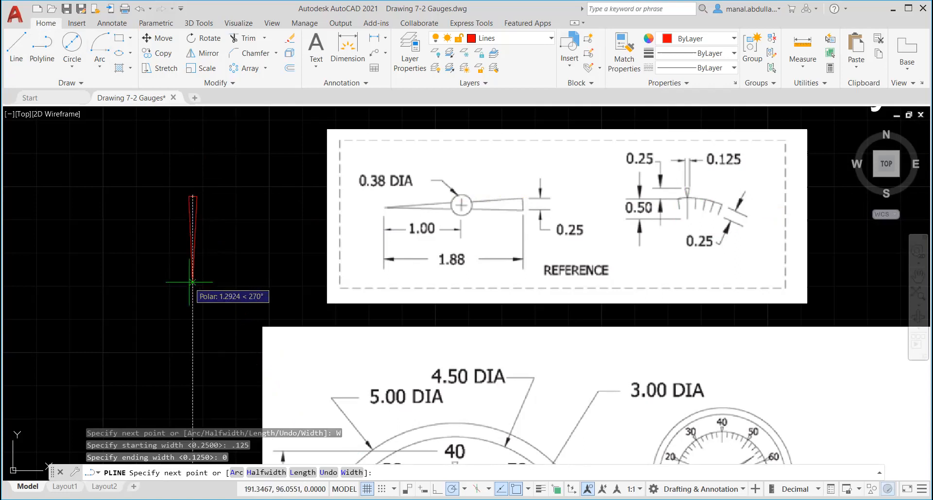
key("Return")
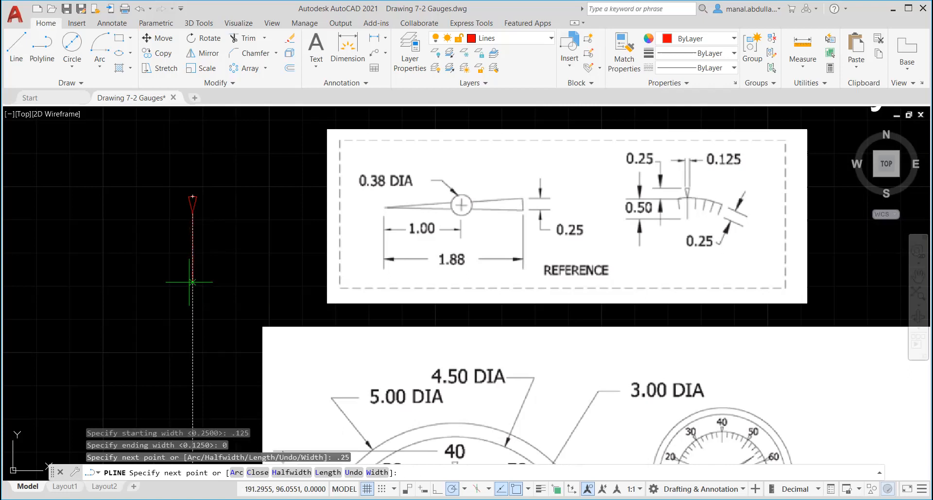
key("Return")
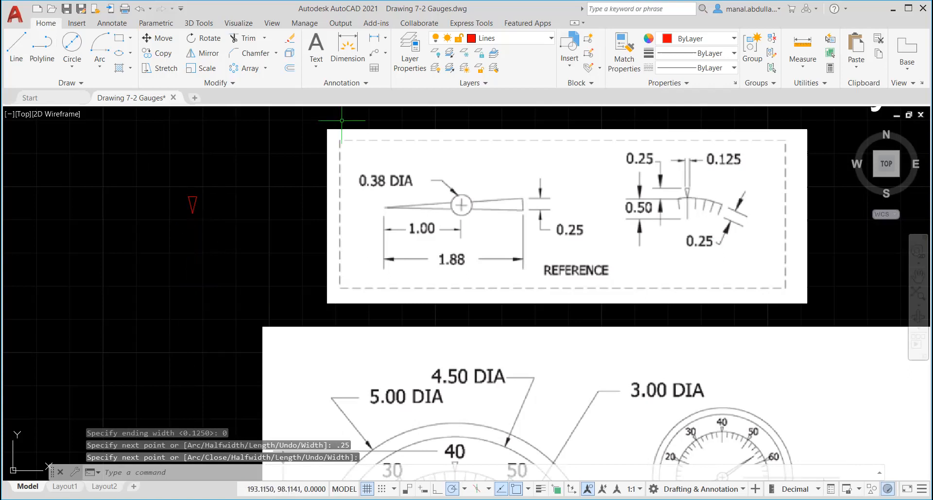
Step: Make the Arrow-shaped tickss layer current and assign the tapered marker to it
left_click(550, 40)
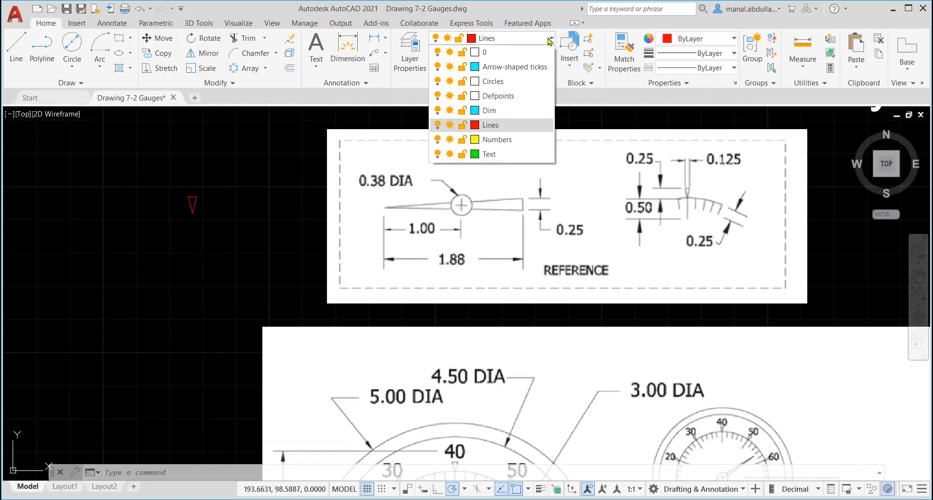
left_click(510, 66)
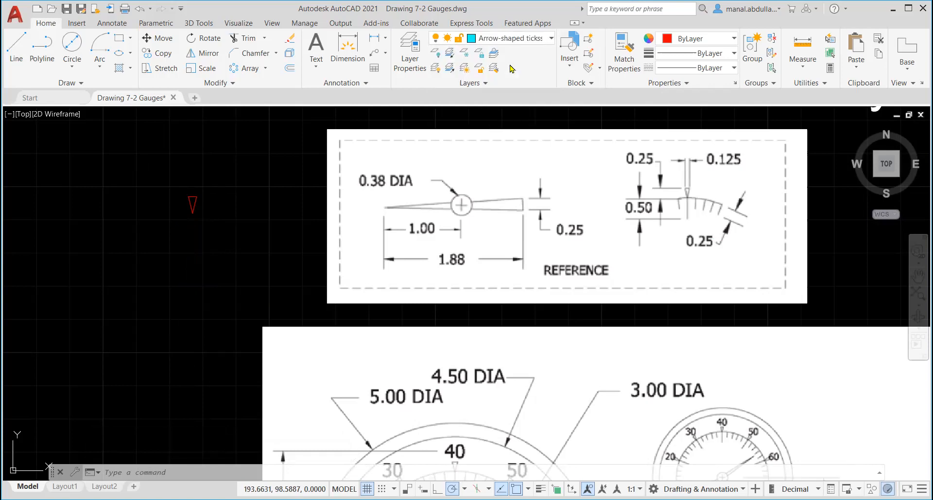
left_click(223, 181)
left_click(167, 232)
left_click(537, 43)
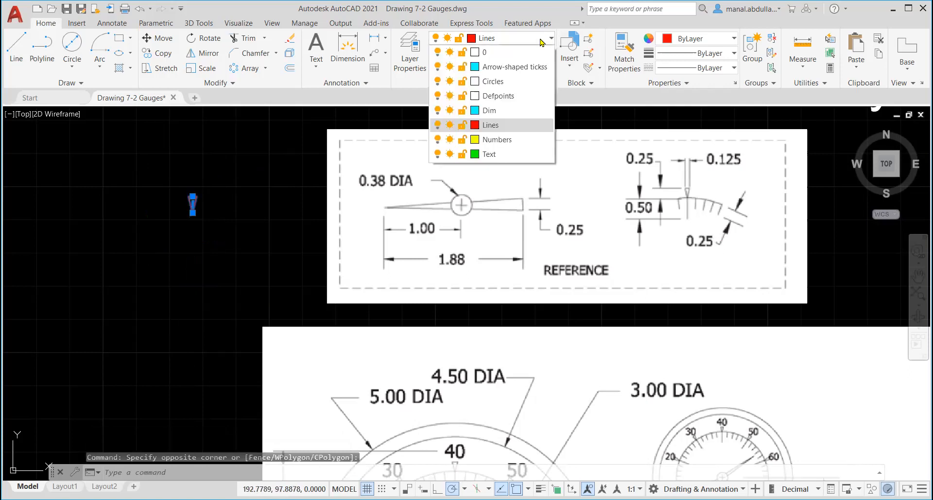
left_click(506, 66)
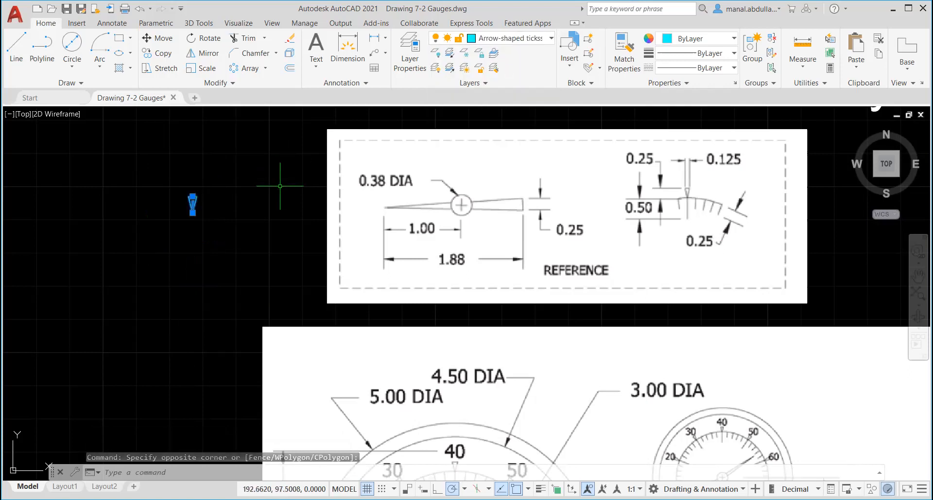
key("Escape")
Step: Move the tapered marker by its tip to the outer end of the long tick at the 3.00 diameter circle's top quadrant
scroll(191, 251, "down", 4)
middle_click_drag(194, 271, 478, 252)
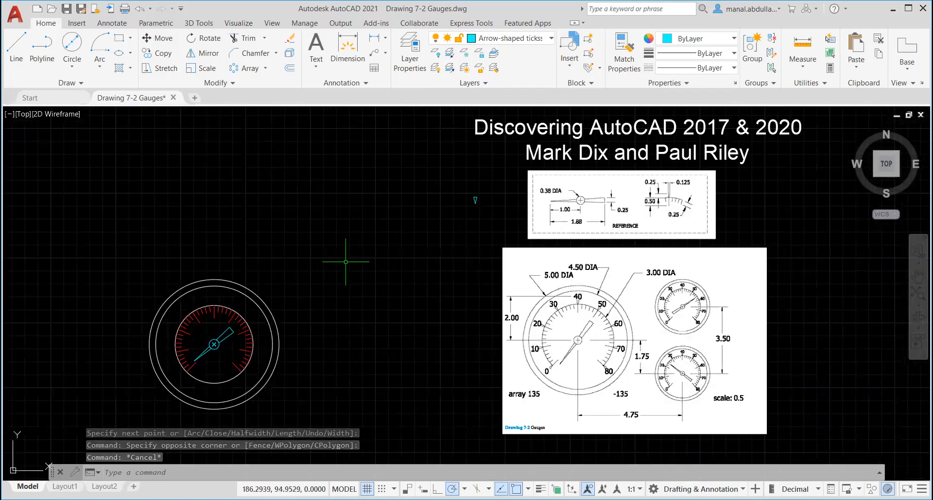
left_click(157, 38)
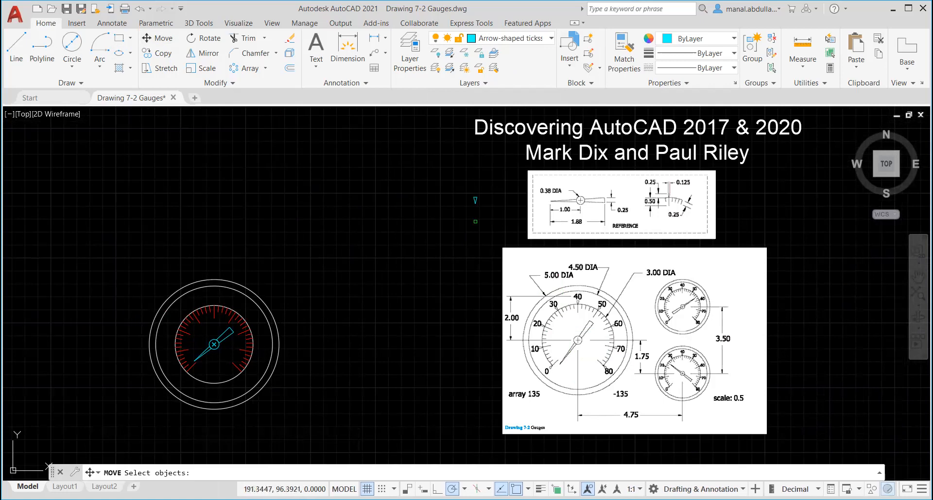
left_click(458, 215)
left_click(490, 167)
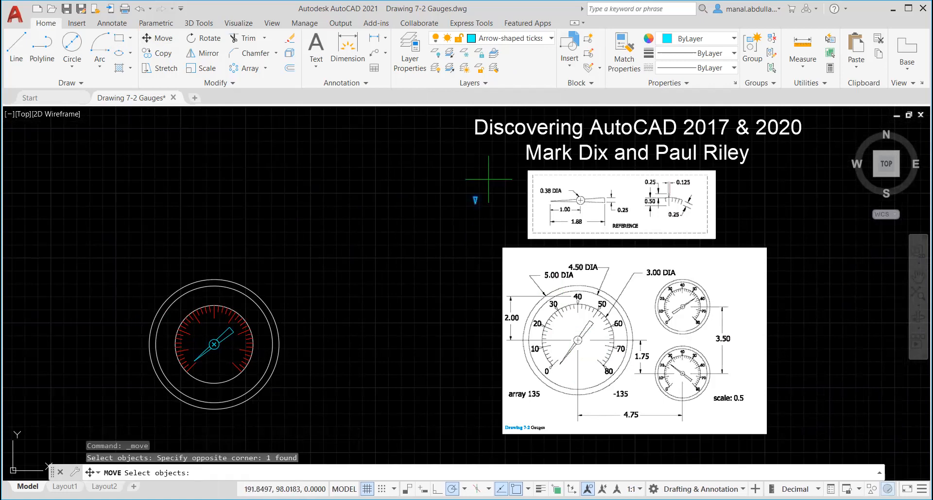
key("Return")
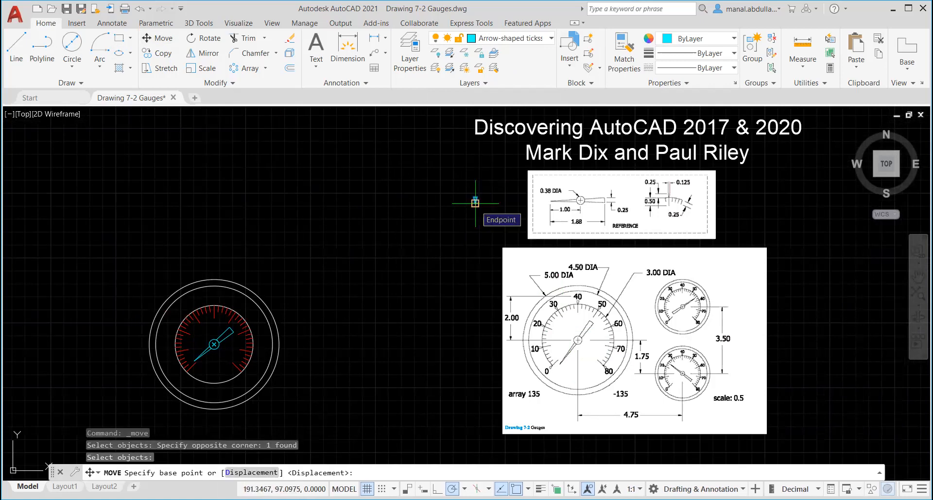
scroll(475, 204, "up", 5)
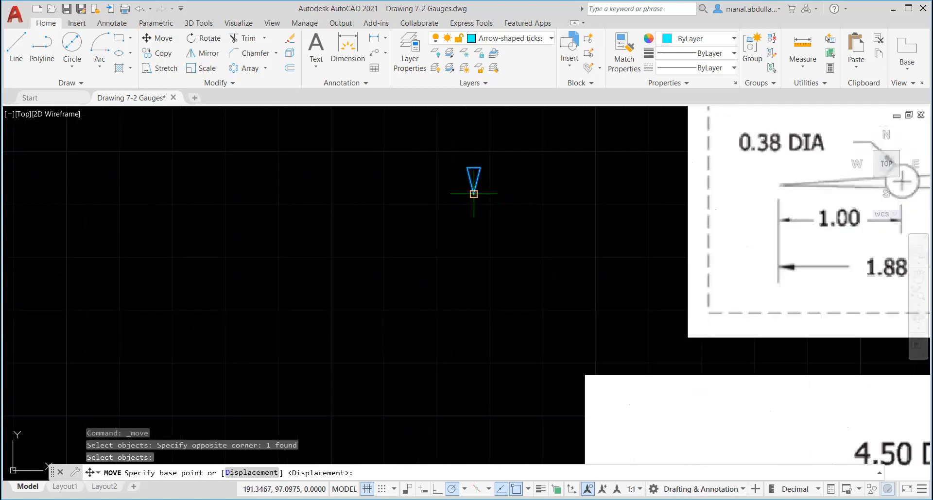
left_click(474, 194)
scroll(308, 289, "down", 4)
middle_click_drag(123, 332, 459, 245)
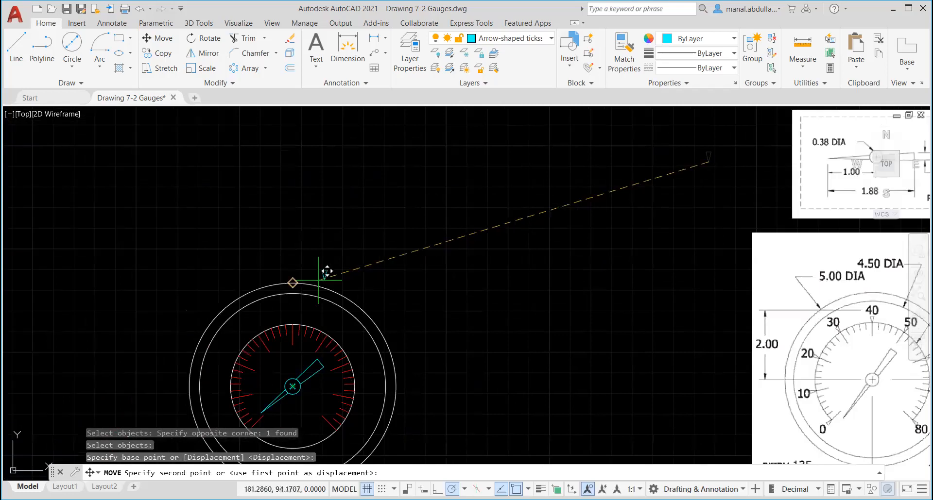
scroll(301, 315, "up", 3)
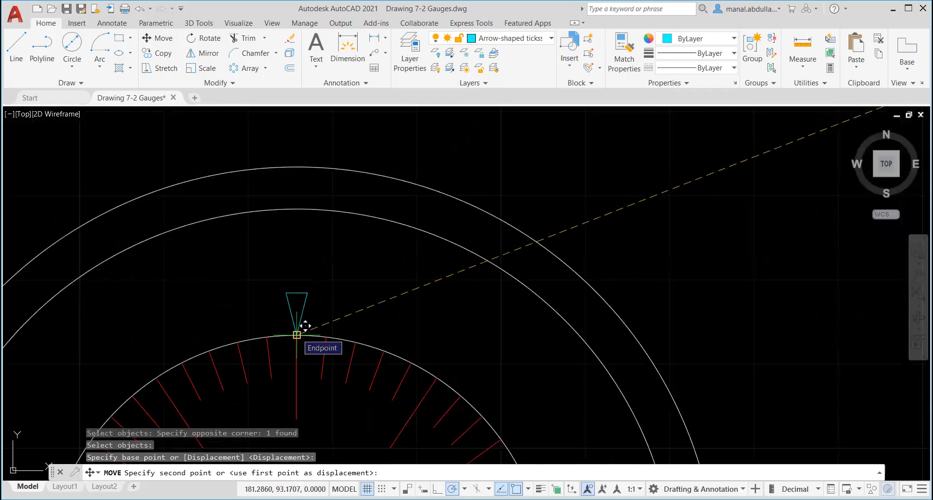
left_click(296, 335)
scroll(442, 335, "down", 3)
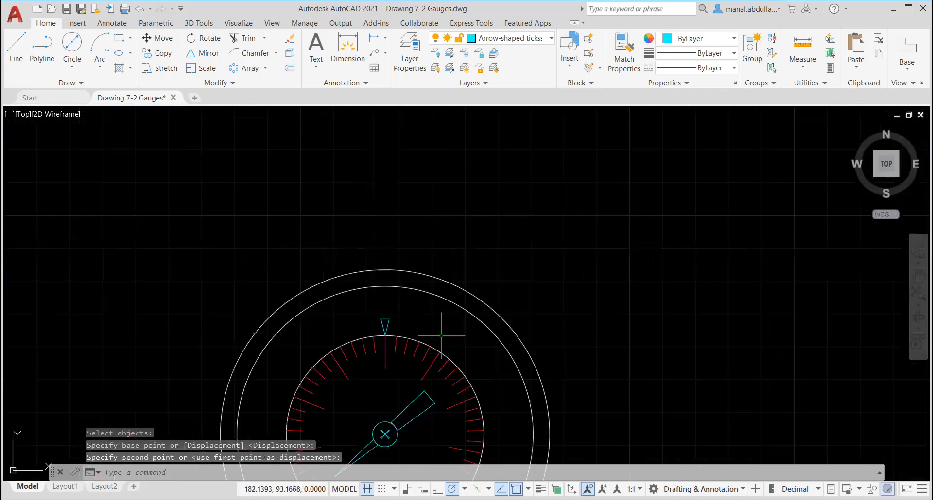
Step: Create a polar array of the tapered marker around the gauge's center with a fill angle of 135 degrees
scroll(441, 335, "down", 2)
mouse_move(441, 335)
middle_mouse_down()
mouse_move(466, 210)
mouse_move(464, 222)
middle_mouse_up()
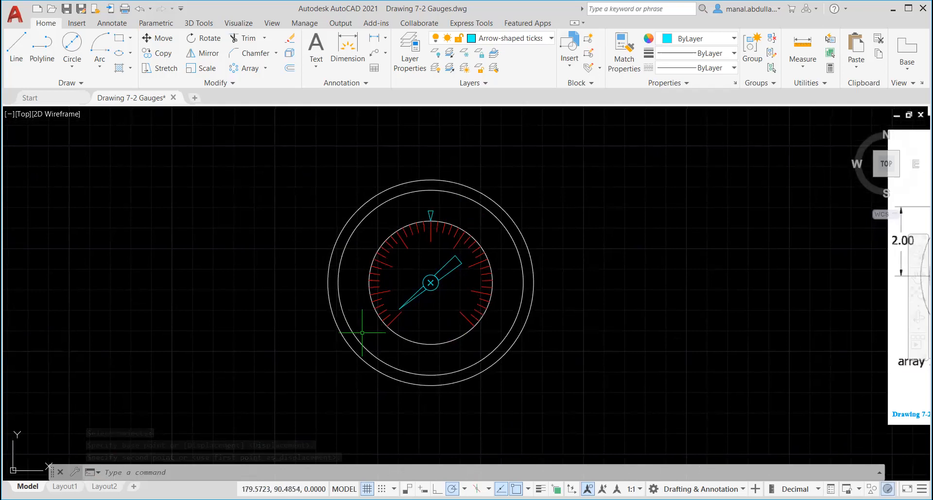
left_click(248, 68)
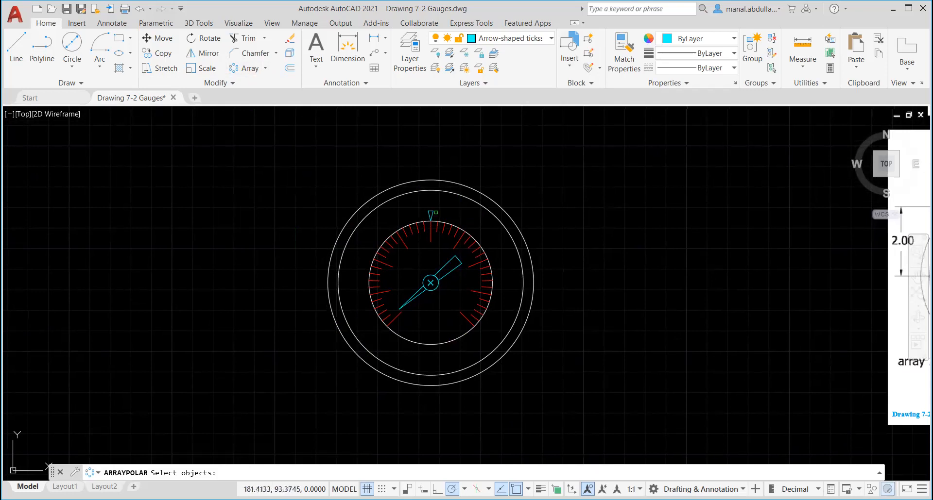
left_click(430, 215)
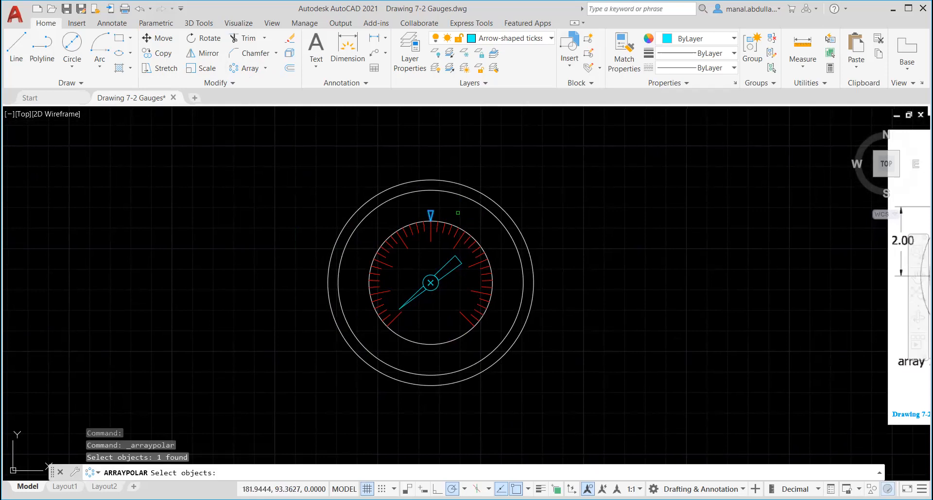
key("Return")
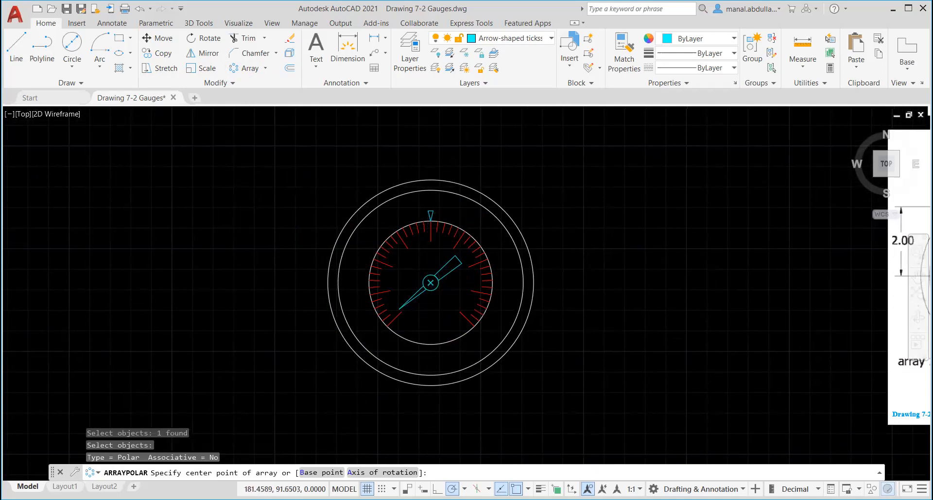
scroll(430, 281, "up", 5)
left_click(412, 277)
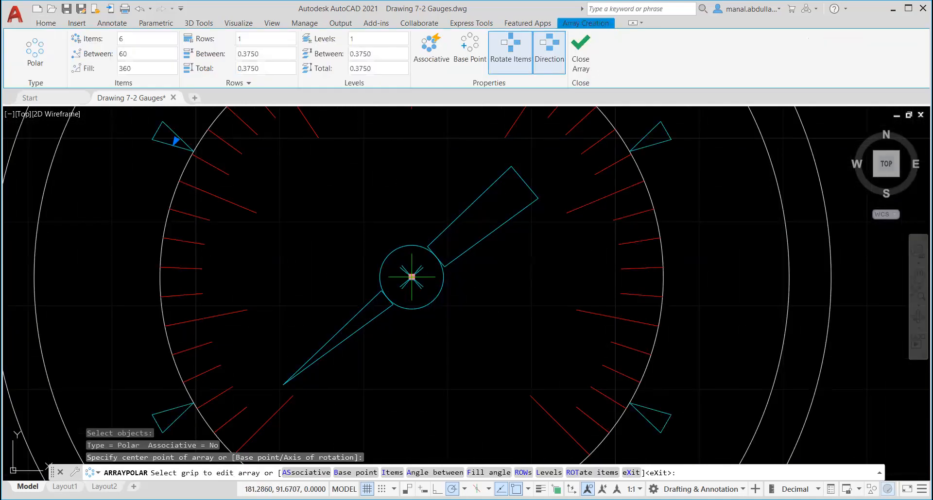
scroll(412, 278, "down", 4)
left_click(121, 69)
double_click(119, 71)
type("13")
key("Return")
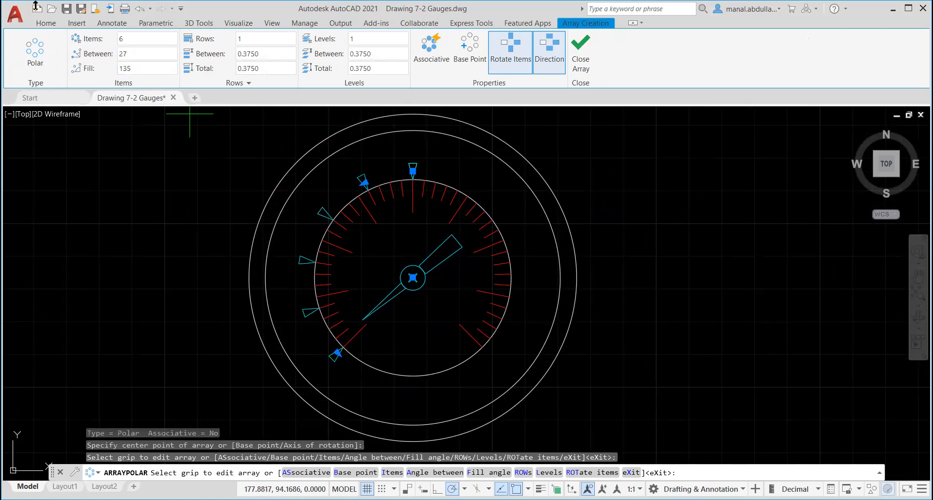
Step: Set the marker array to 5 items, make it associative and finish the array
left_click(118, 39)
key("Return")
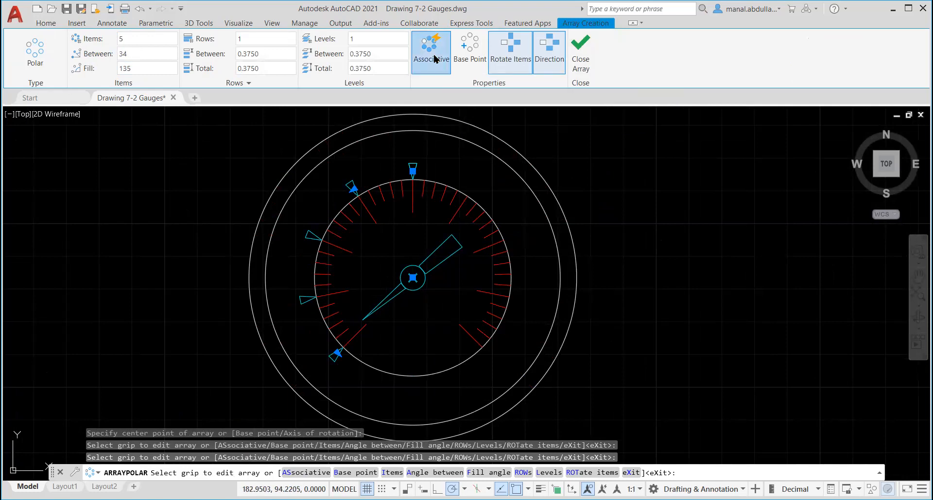
left_click(579, 61)
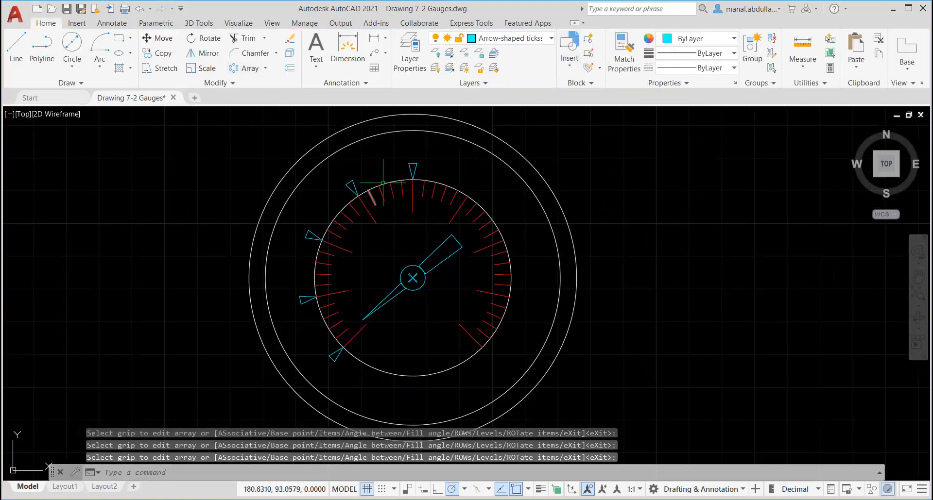
Step: Mirror the marker array across the 3.00 diameter circle's vertical centerline, keeping the original
left_click(203, 53)
left_click(414, 167)
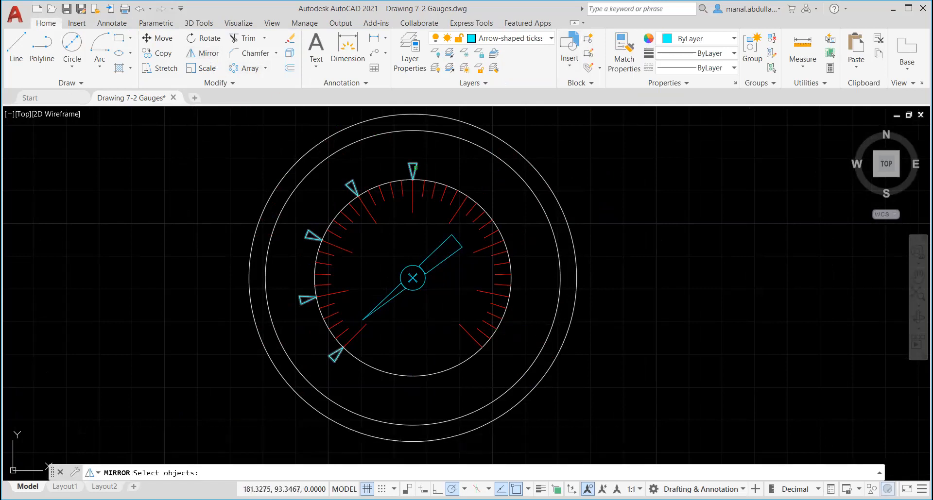
key("Return")
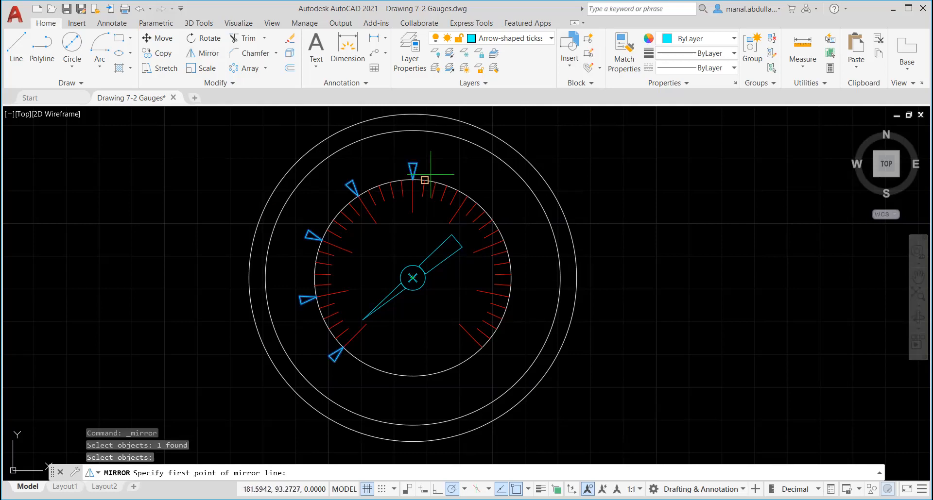
left_click(412, 180)
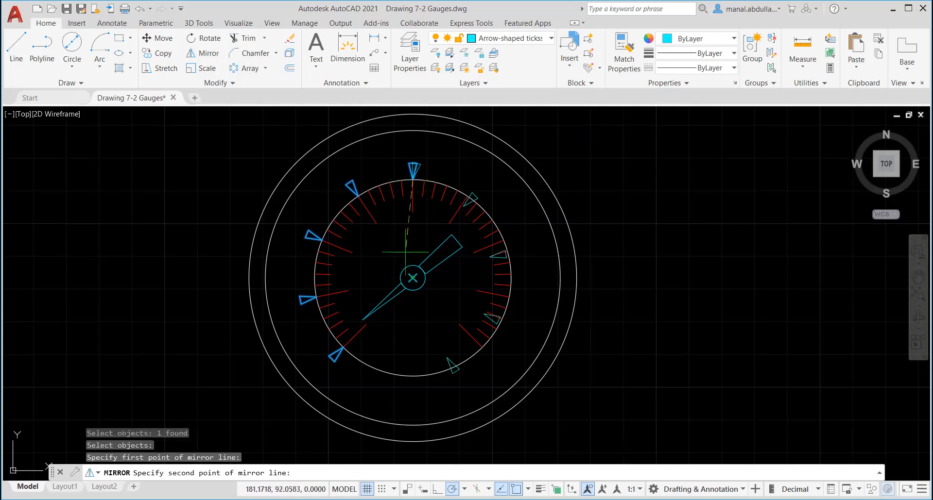
left_click(412, 377)
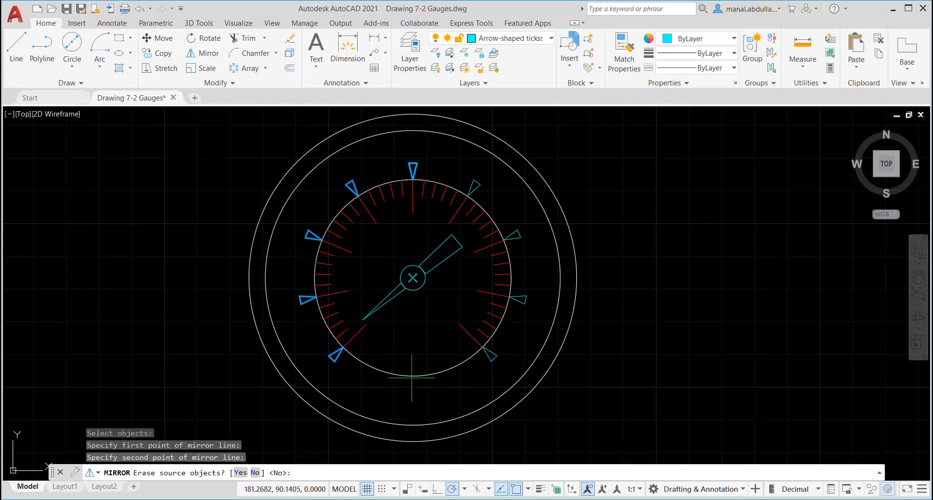
key("Return")
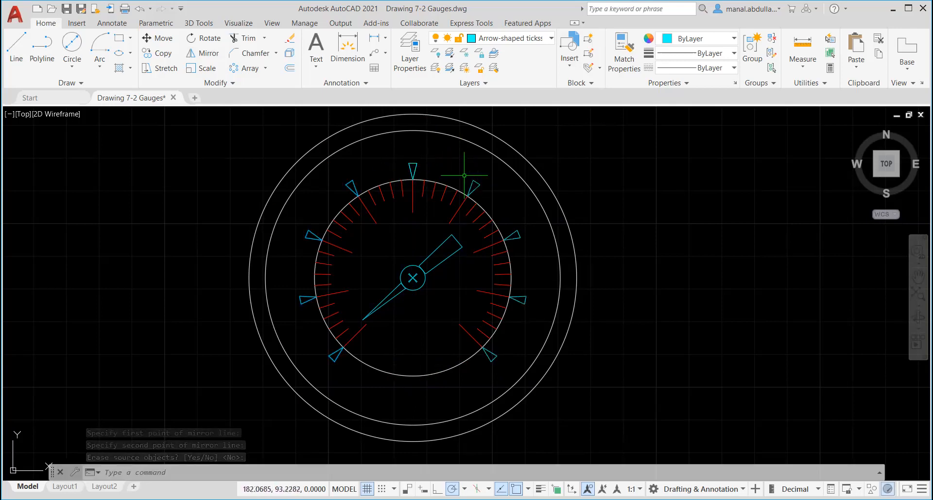
Step: Explode the associative array of tapered markers on the right half of the gauge
left_click(474, 187)
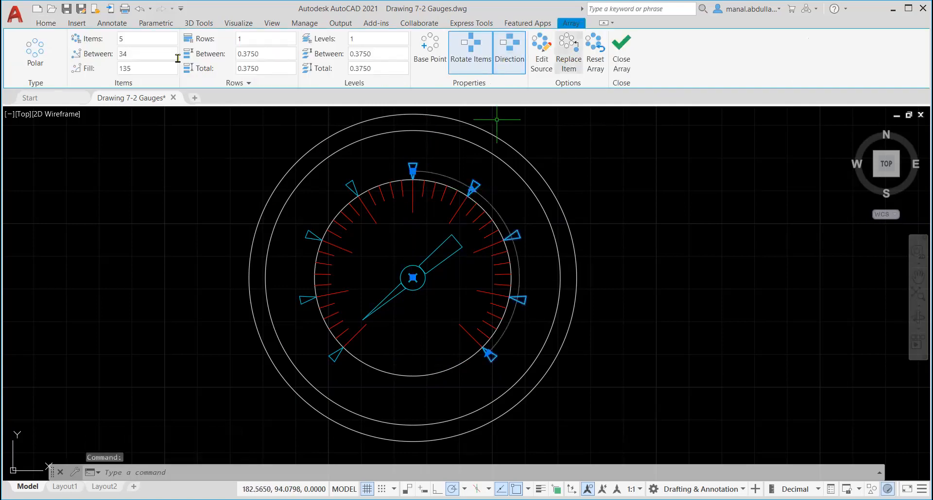
left_click(626, 57)
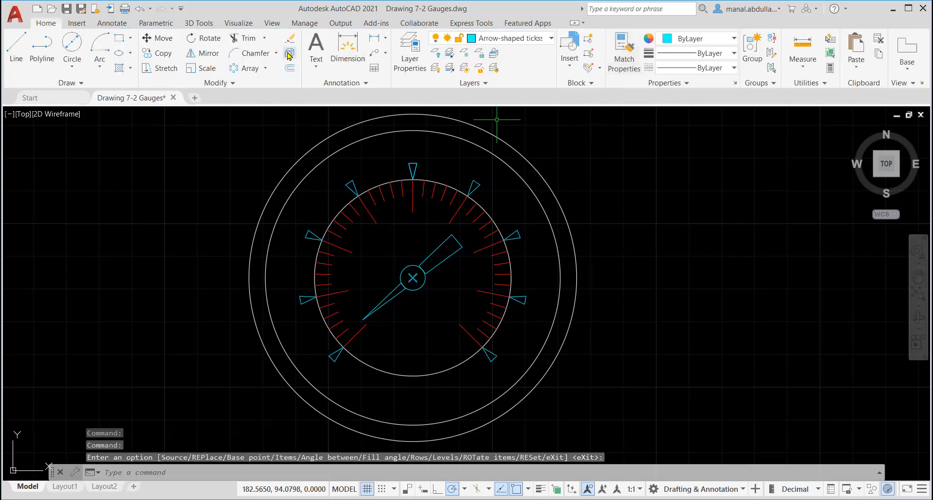
left_click(288, 54)
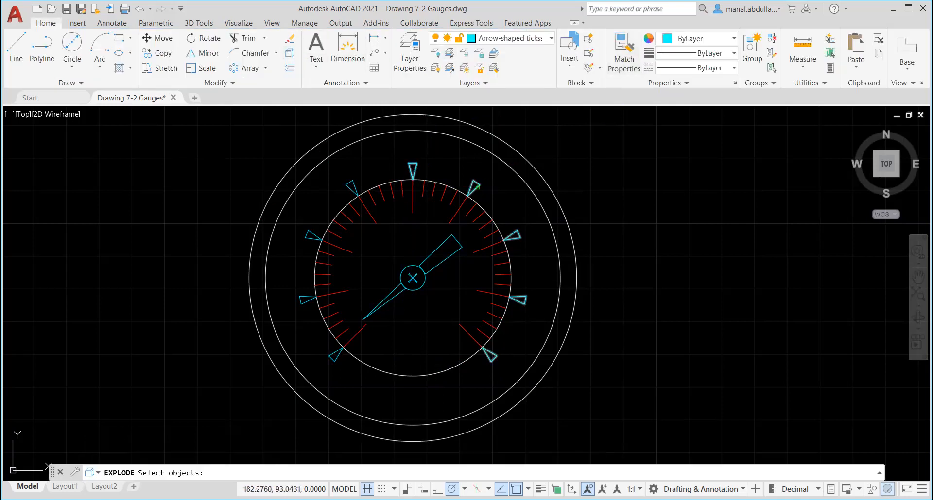
left_click(478, 186)
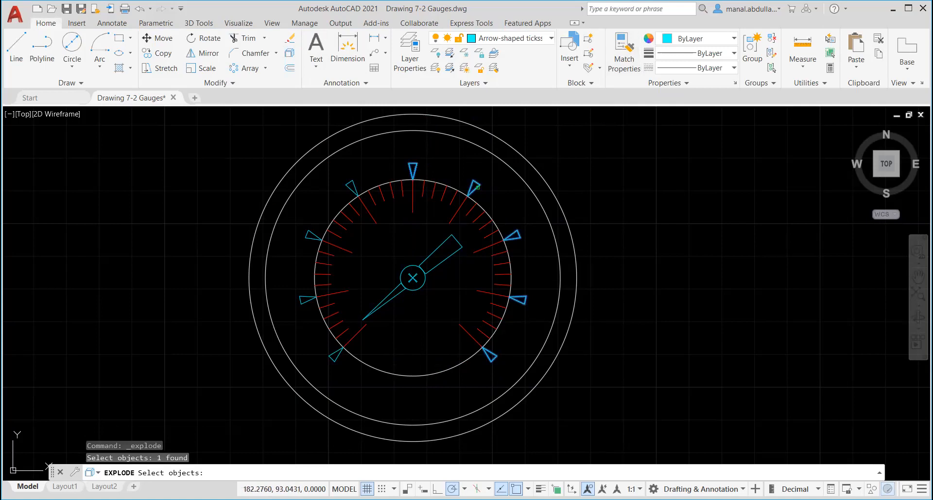
key("Return")
Step: Delete one of the two overlapping tapered markers at the top of the 3.00 diameter circle
left_click(413, 170)
mouse_move(413, 171)
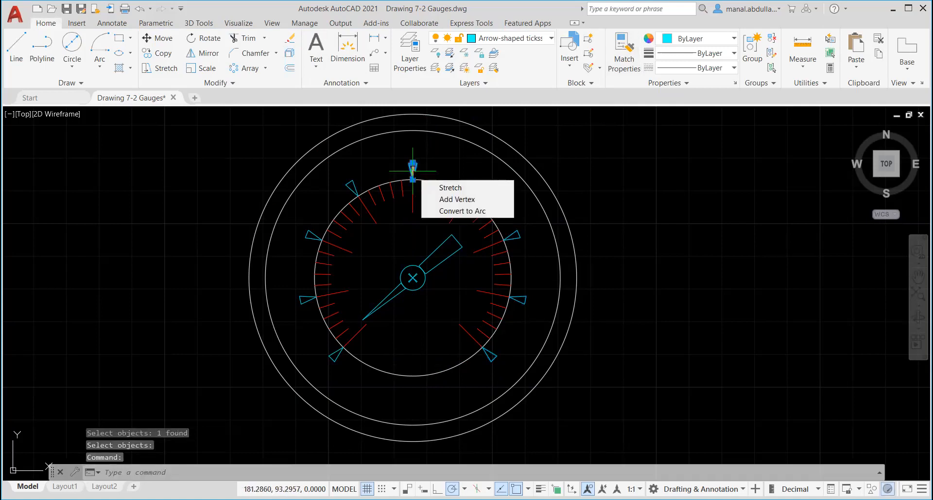
key("Delete")
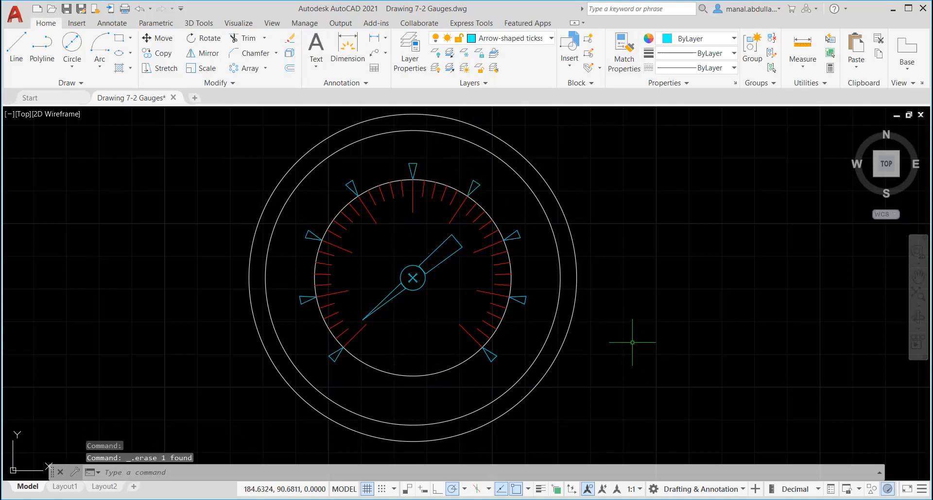
Step: Add the single-line text "40" in the empty space left of the gauge, with height .38 and rotation 0
scroll(627, 332, "down", 2)
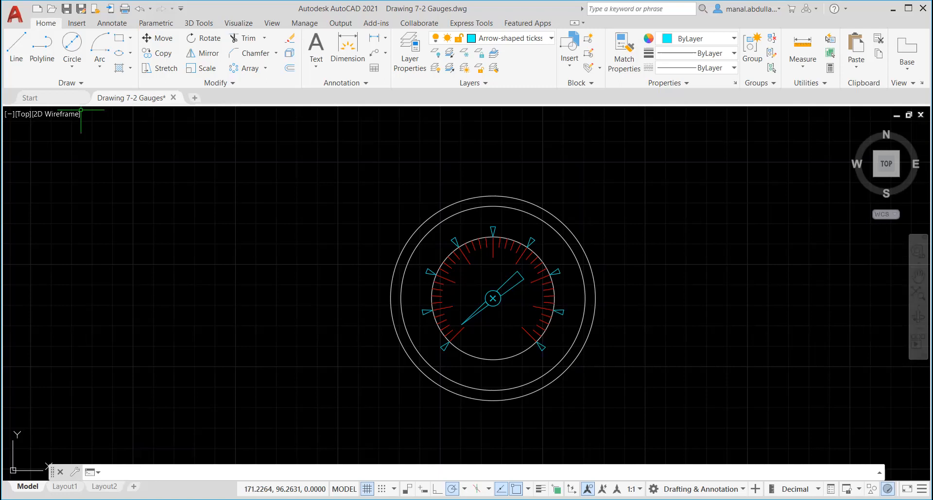
scroll(642, 253, "down", 4)
middle_click_drag(649, 254, 391, 274)
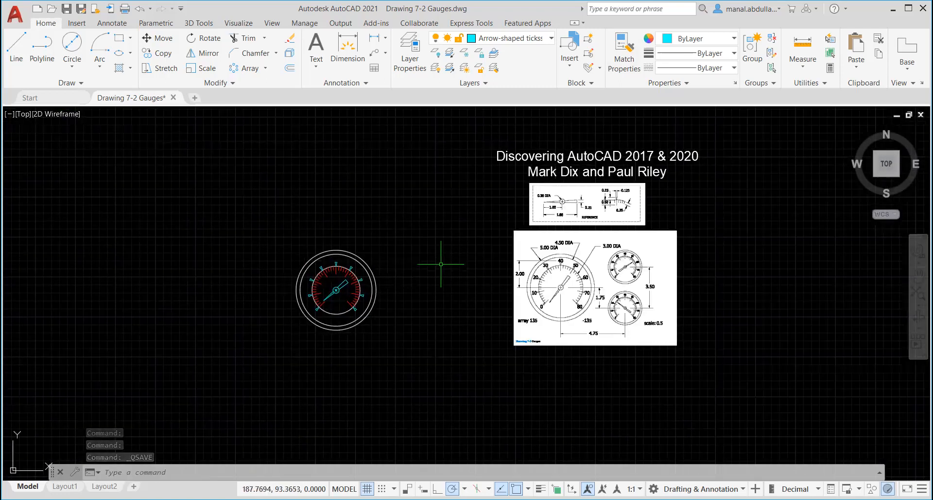
scroll(561, 288, "up", 2)
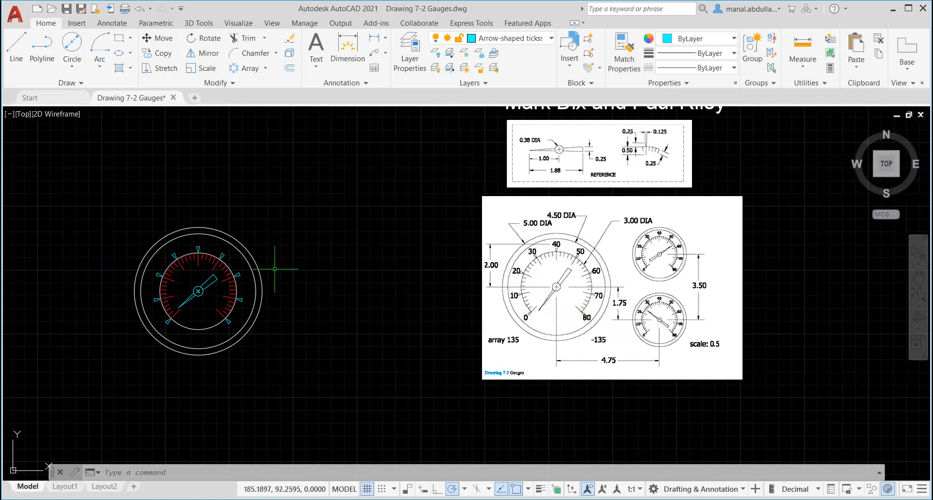
scroll(275, 269, "up", 4)
mouse_move(233, 243)
middle_mouse_down()
mouse_move(309, 250)
mouse_move(483, 204)
middle_mouse_up()
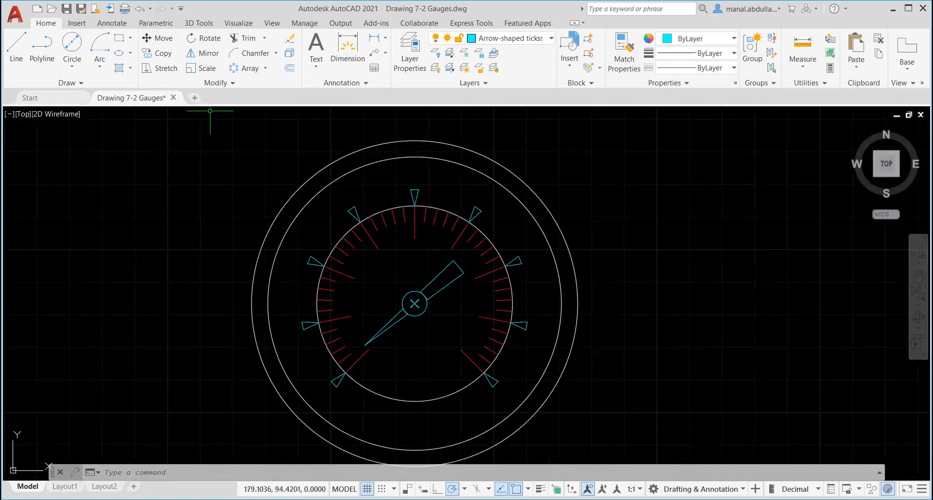
left_click(109, 23)
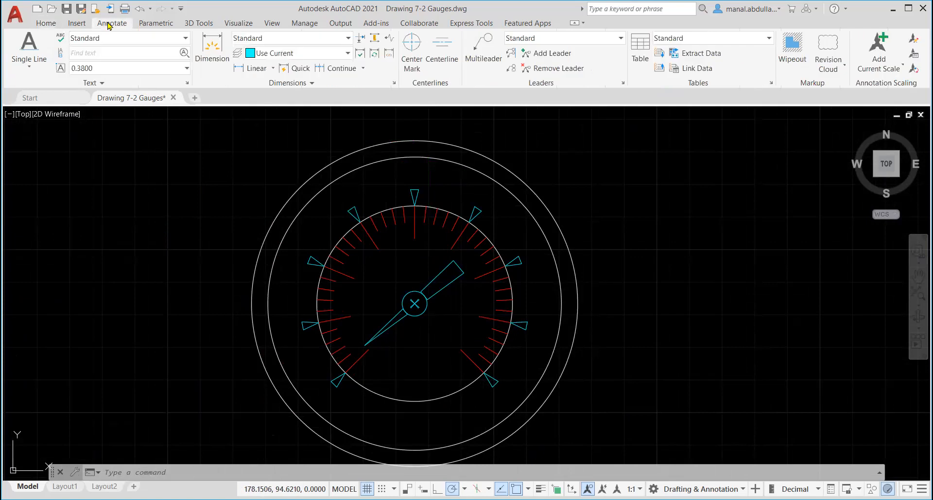
left_click(30, 70)
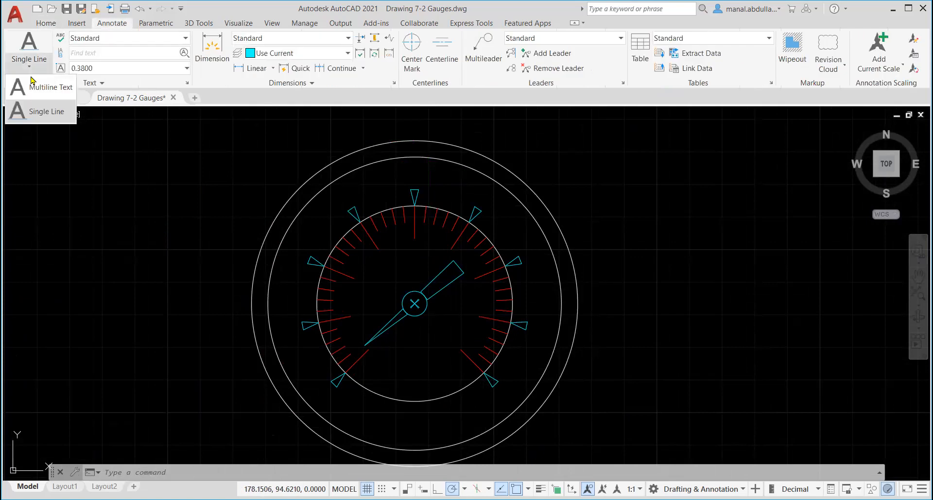
left_click(33, 113)
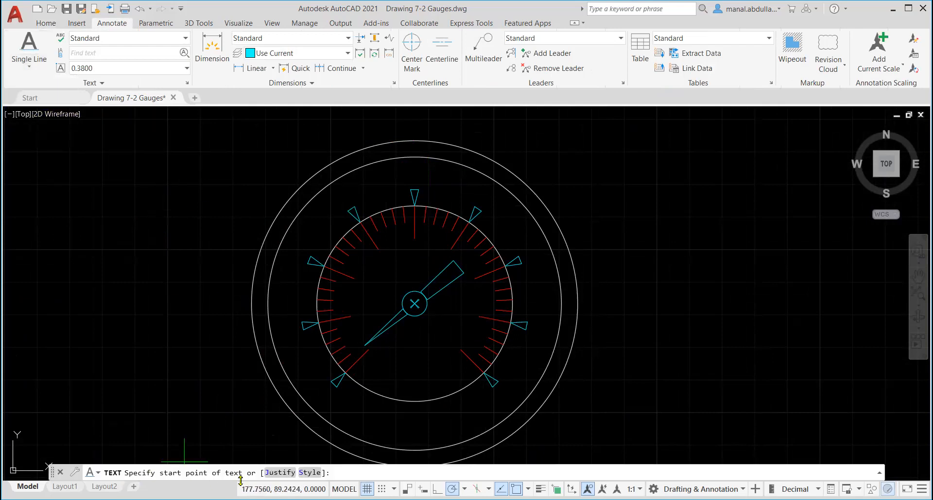
left_click(146, 212)
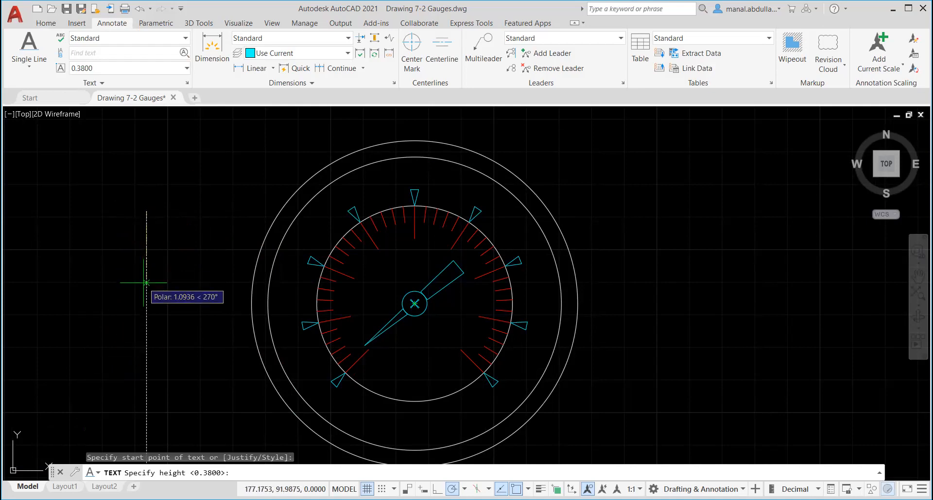
type(".38")
key("Return")
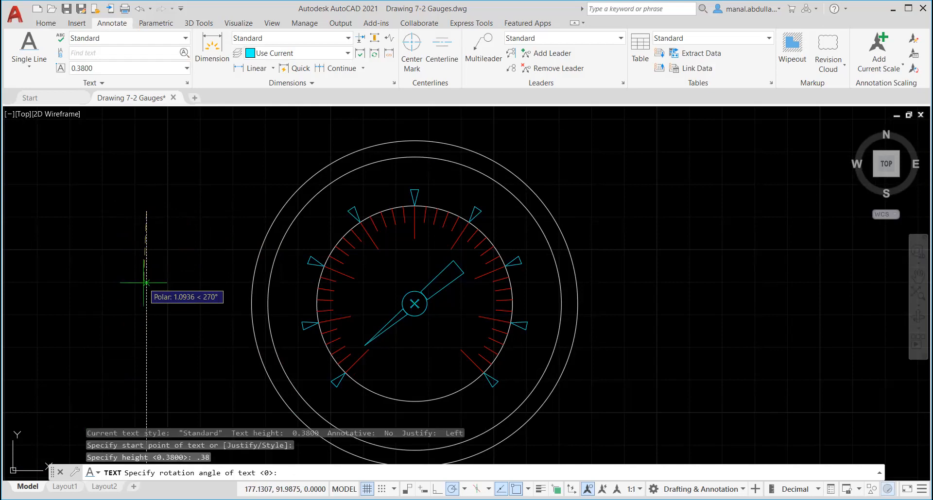
key("Return")
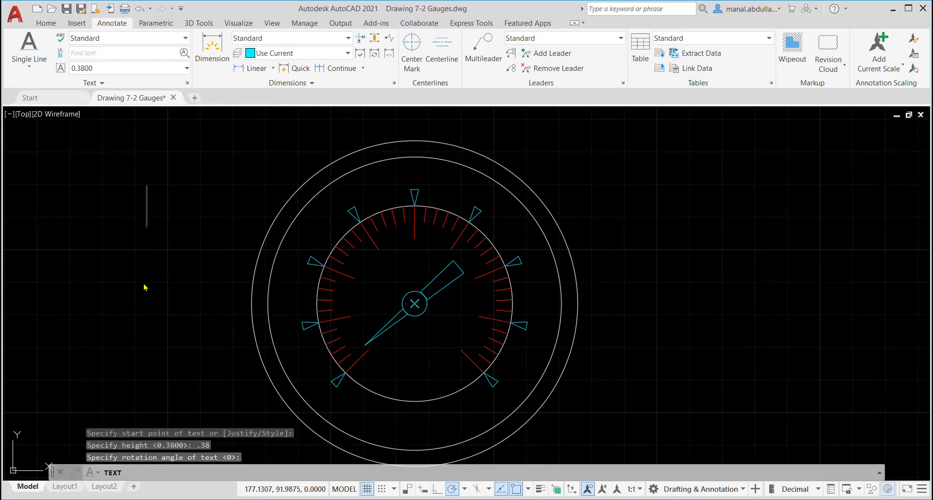
type("40")
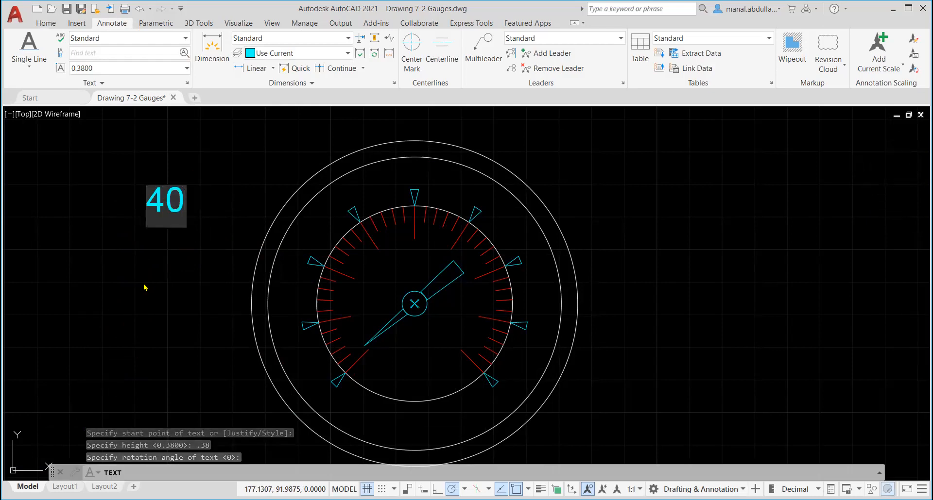
key("Return")
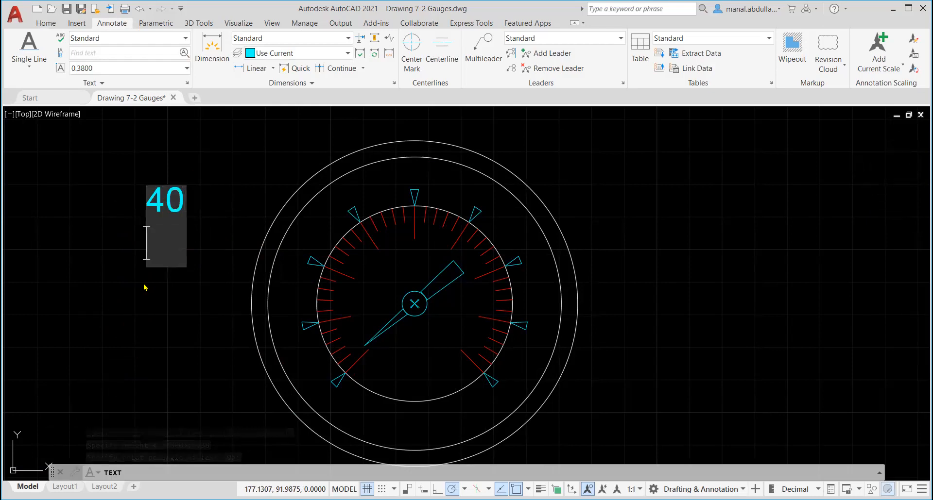
key("Return")
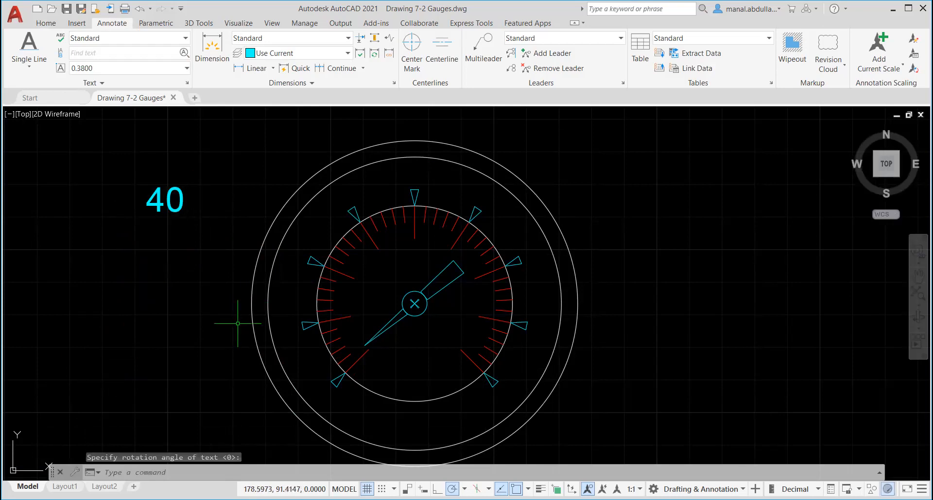
Step: Assign the number 40 to the Text layer and clear the selection
scroll(236, 324, "down", 2)
left_click(217, 218)
left_click(168, 273)
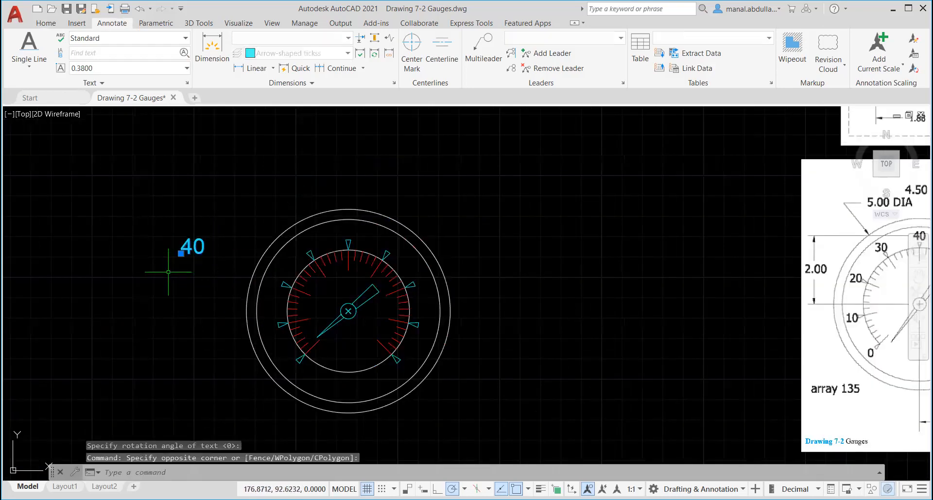
left_click(45, 23)
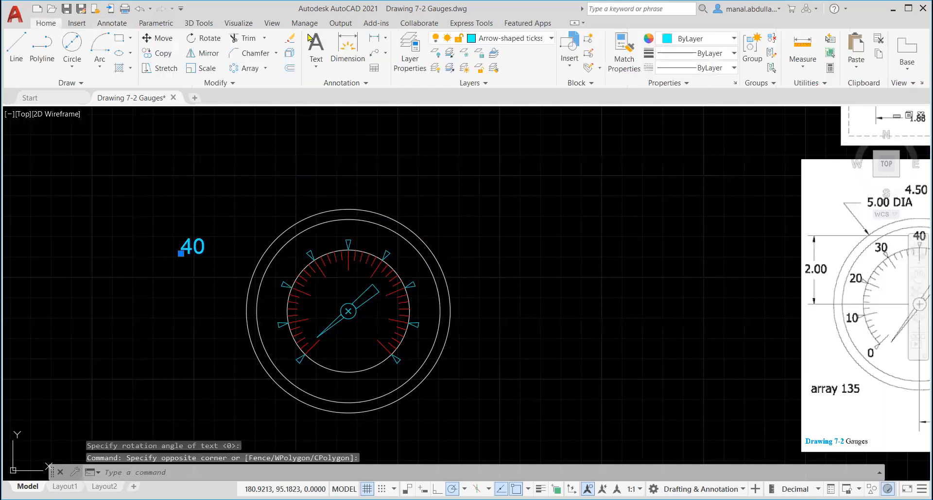
left_click(551, 38)
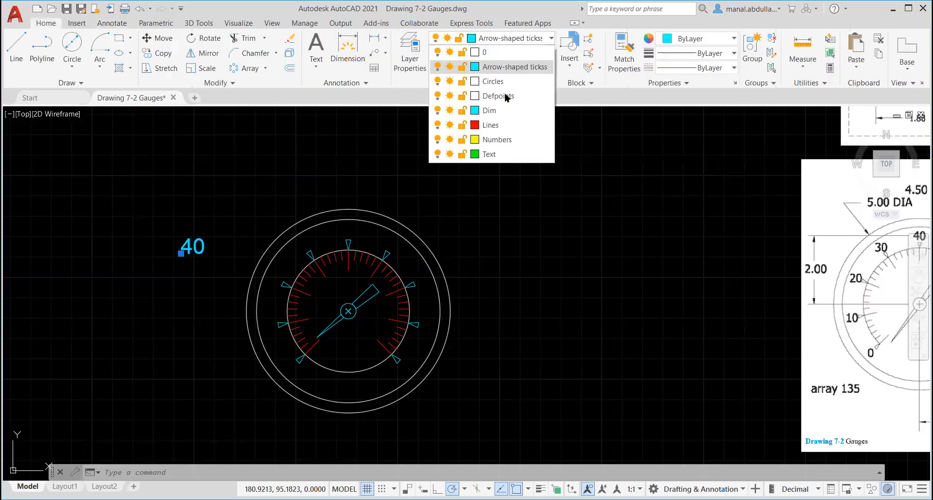
left_click(489, 154)
key("Escape")
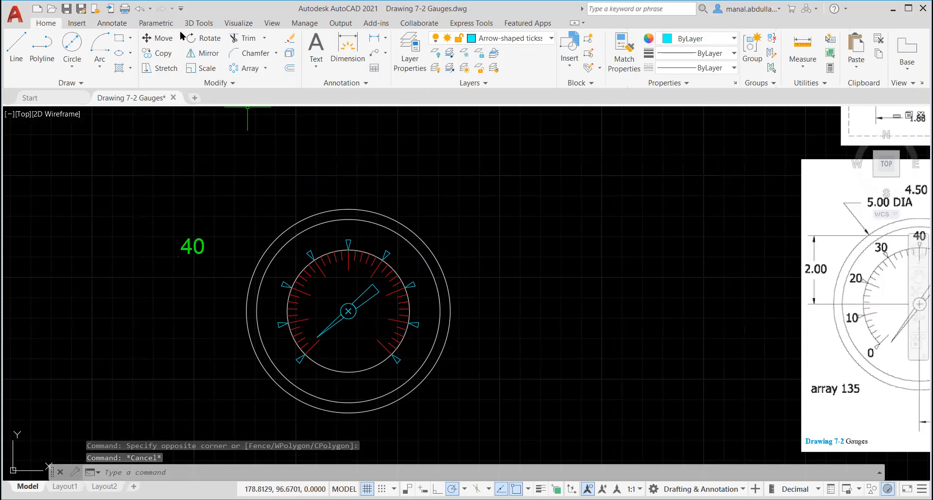
Step: Move the number 40 by its middle to the center of the gauge
left_click(148, 38)
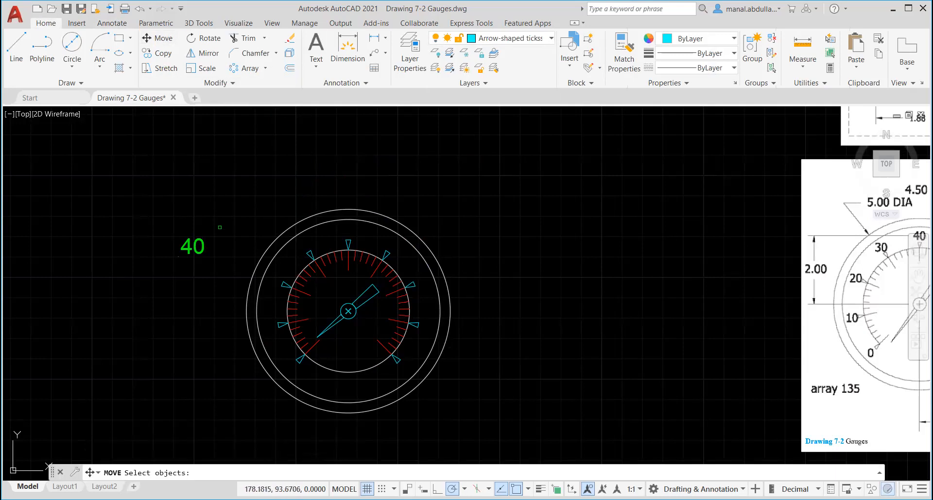
left_click(214, 220)
left_click(150, 286)
key("Return")
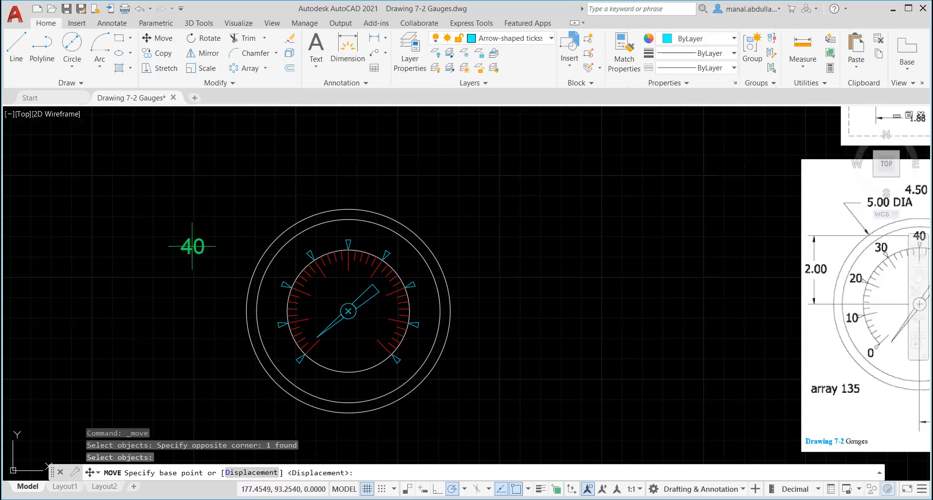
left_click(193, 246)
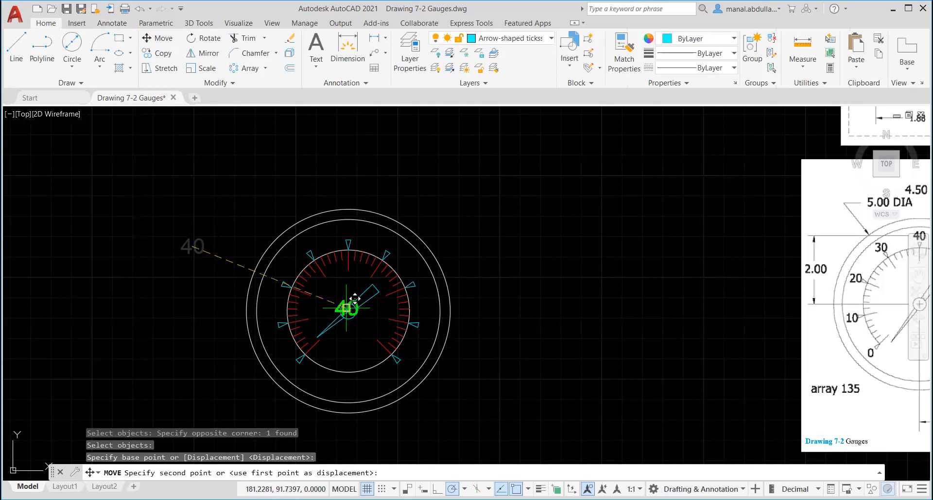
scroll(343, 309, "up", 4)
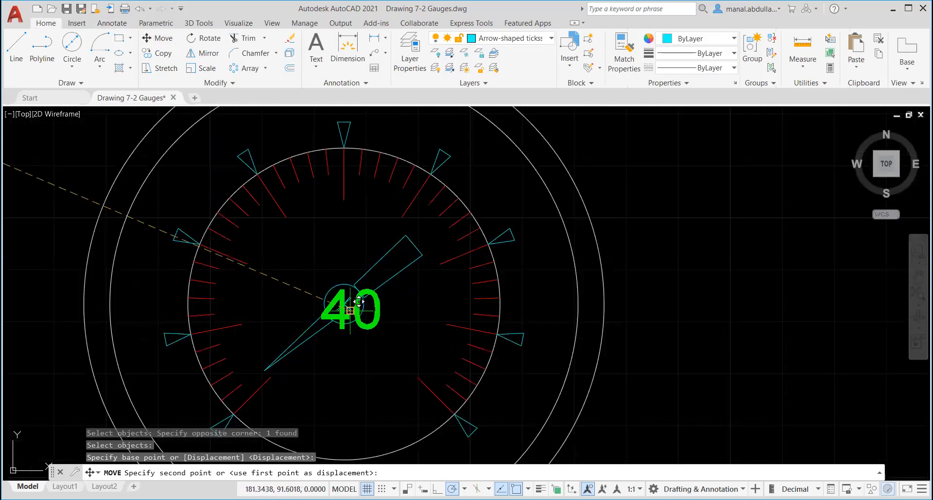
left_click(337, 300)
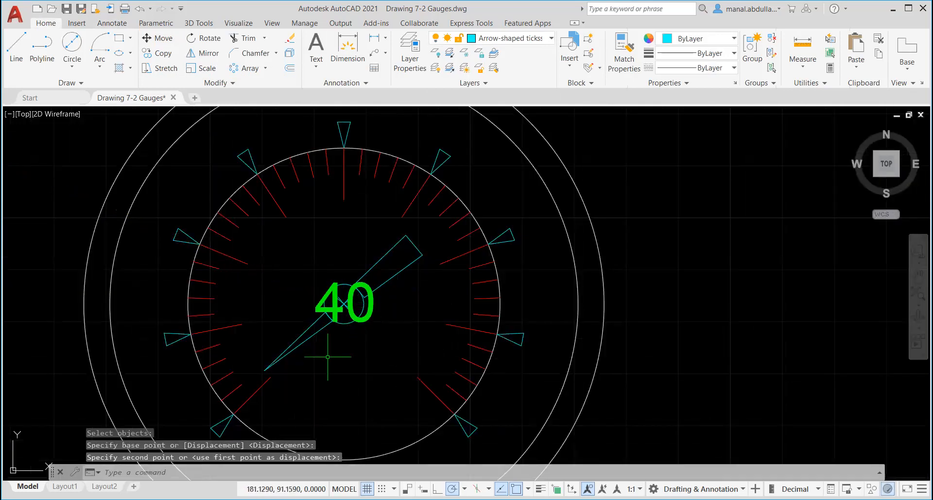
Step: Move the number 40 straight up from the gauge's center by 2 units
left_click(160, 42)
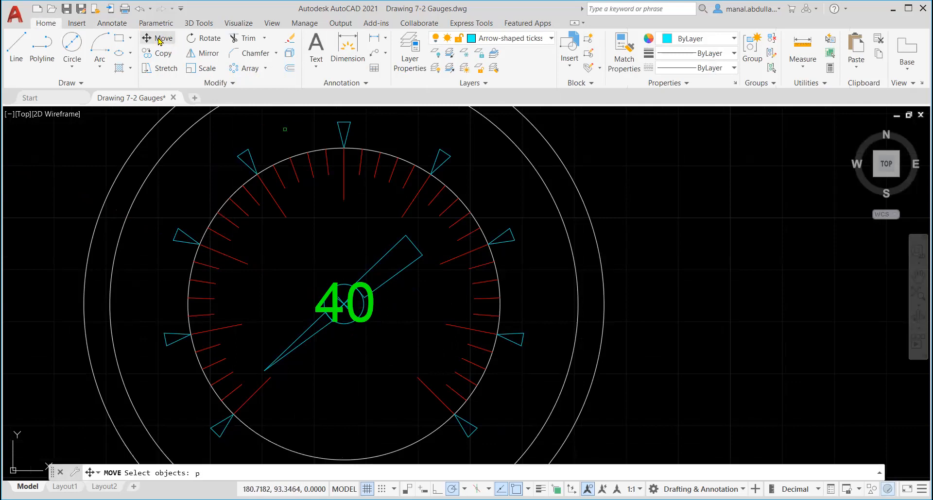
key("Return")
key("Return")
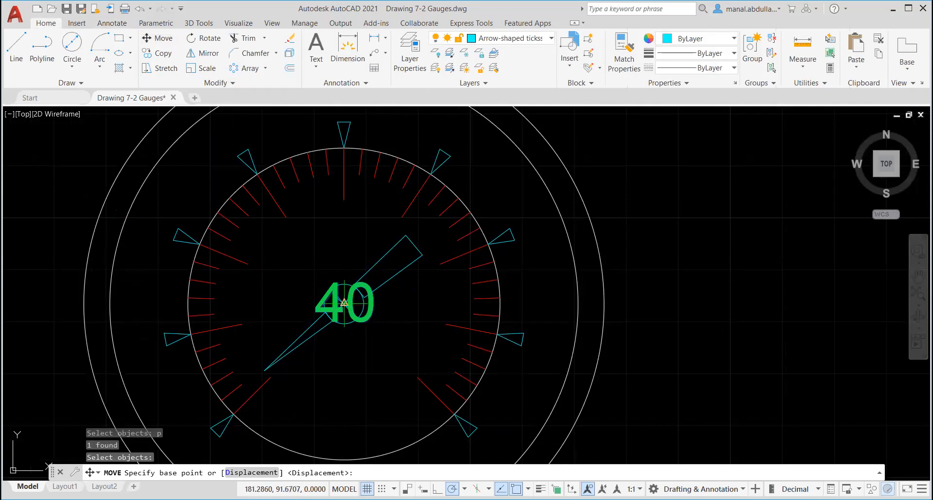
left_click(344, 302)
scroll(334, 183, "down", 2)
scroll(344, 155, "down", 3)
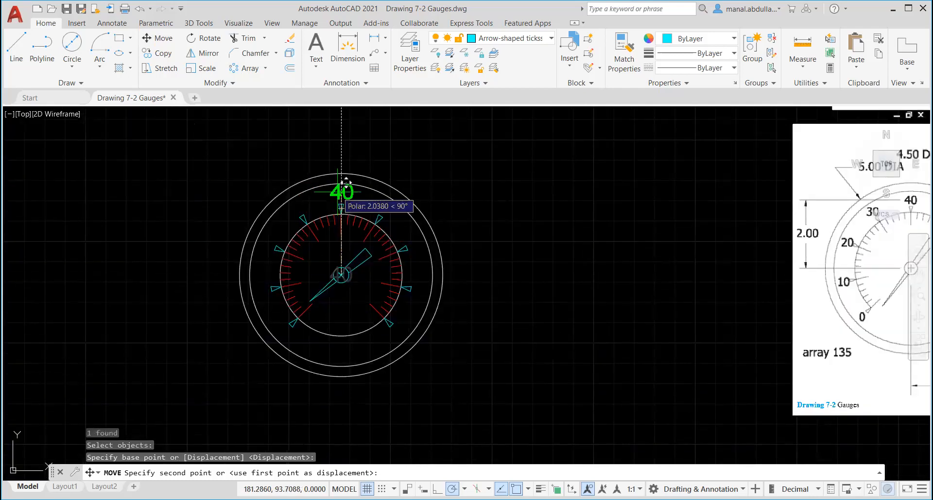
type("2")
key("Return")
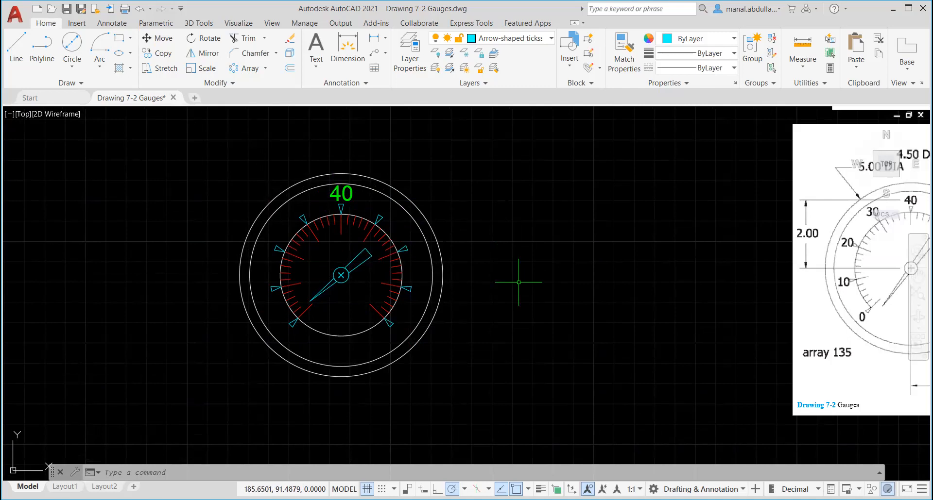
Step: Polar-array the number 40 around the gauge's center with a 135-degree fill and 5 items
left_click(249, 68)
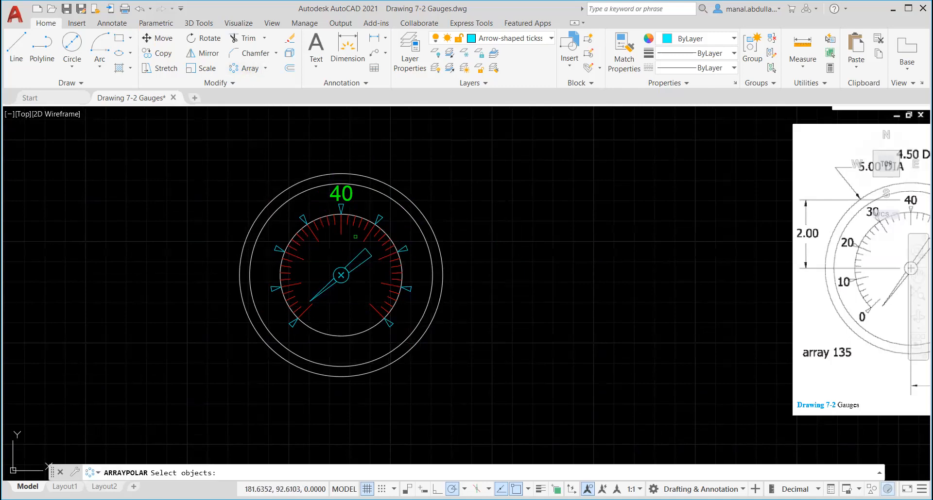
left_click(341, 195)
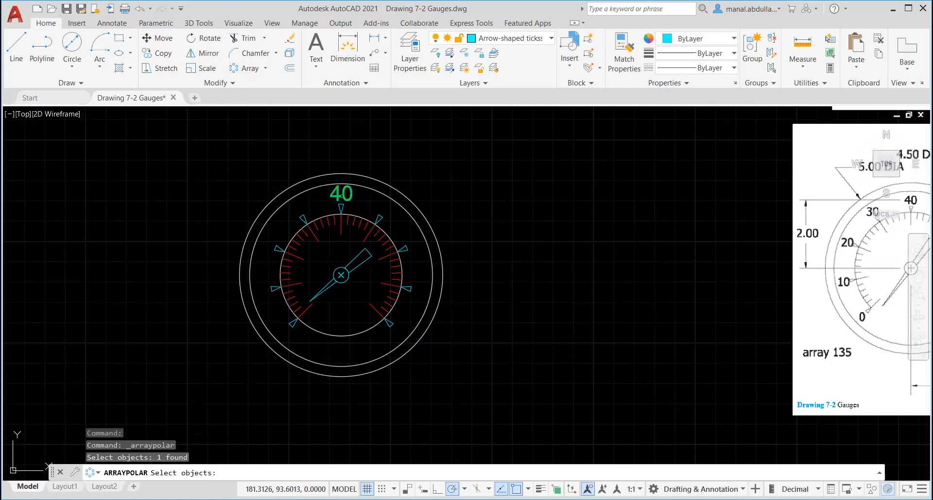
key("Return")
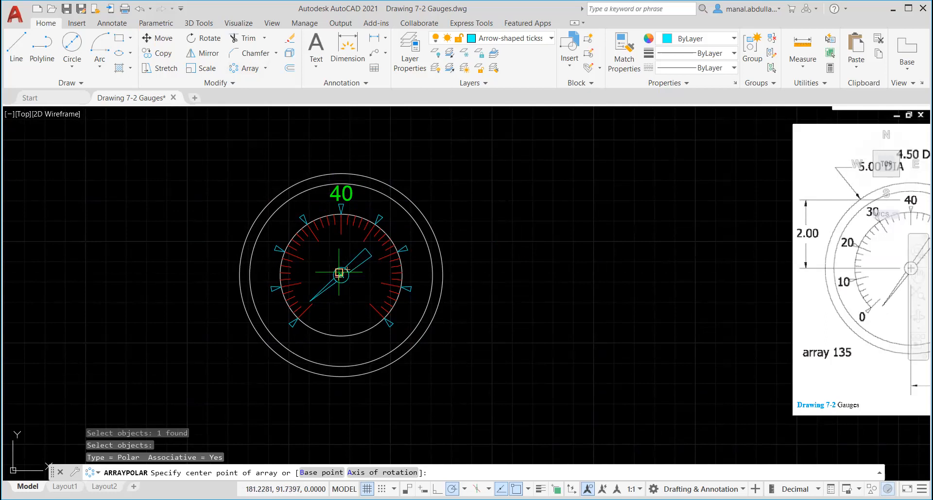
scroll(340, 274, "up", 4)
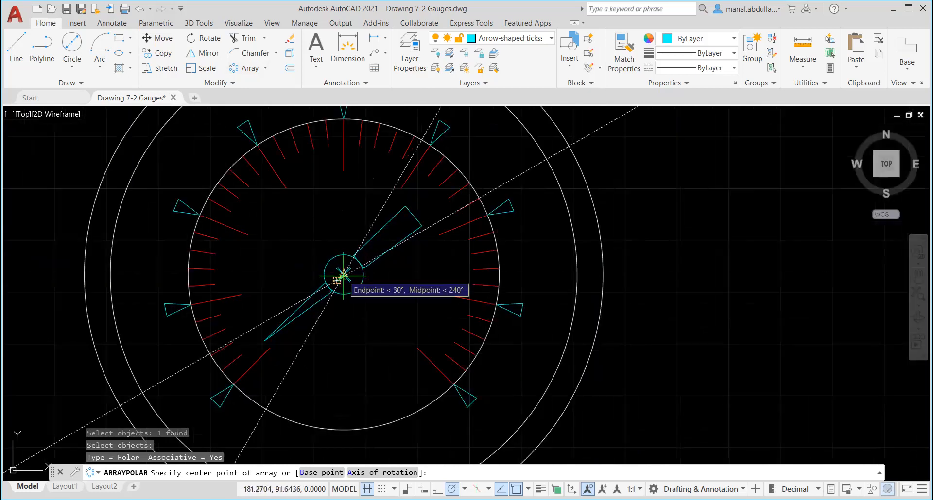
left_click(344, 273)
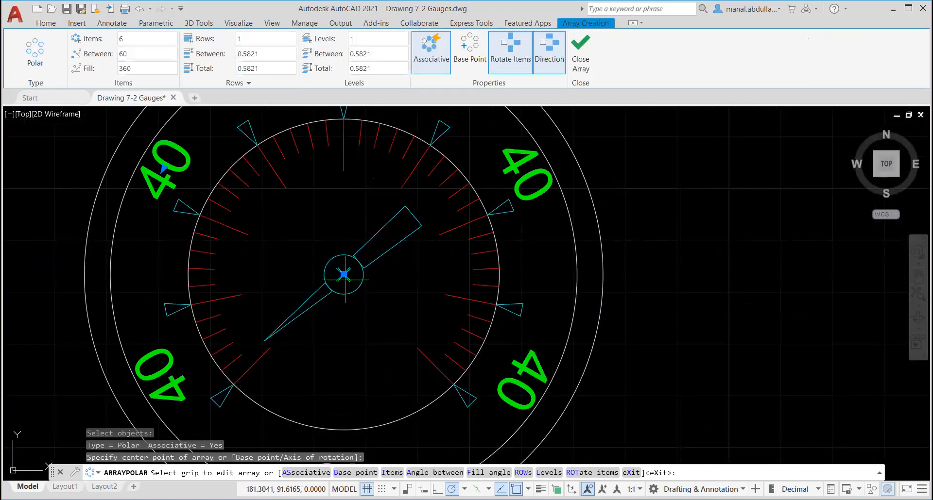
scroll(306, 235, "down", 2)
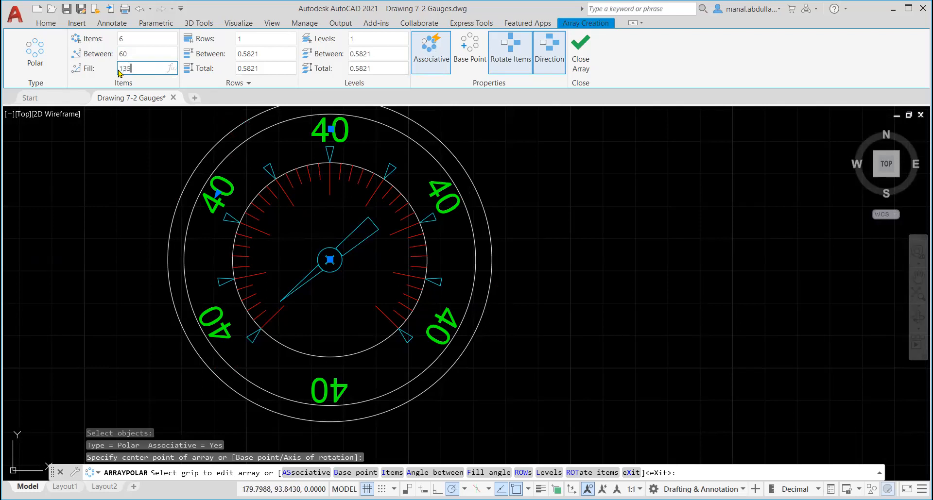
key("Return")
left_click(132, 39)
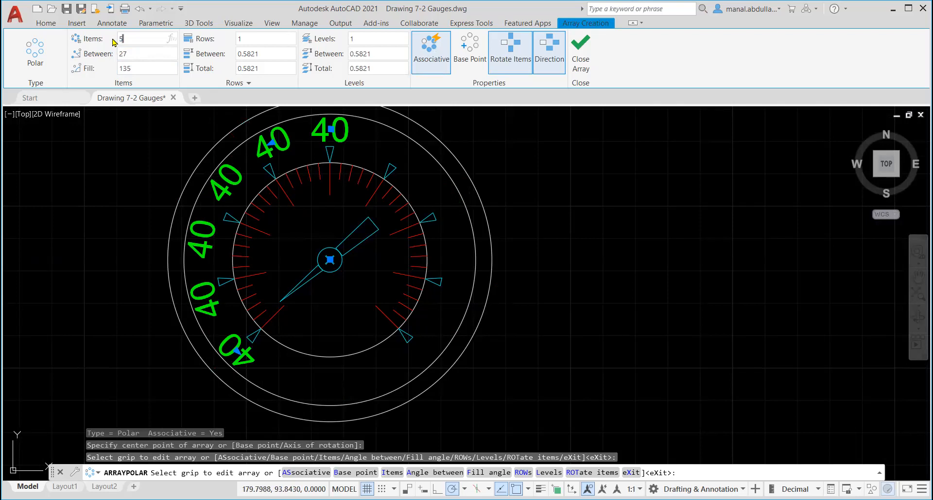
key("Return")
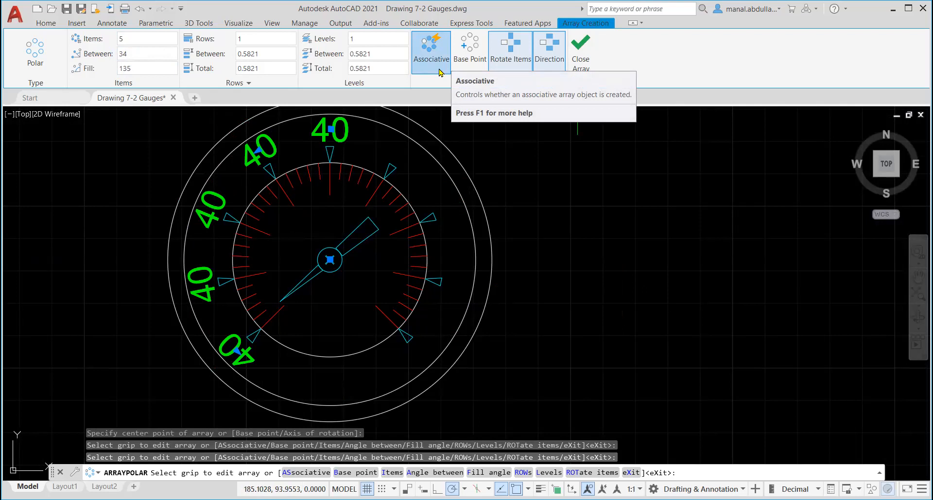
left_click(579, 53)
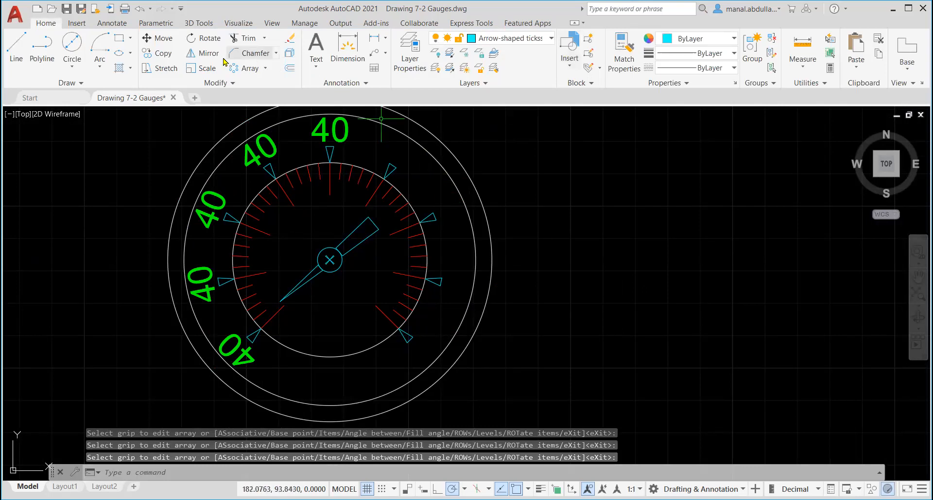
Step: Mirror the arrayed numbers across the gauge's vertical centerline, keeping the source objects
left_click(198, 54)
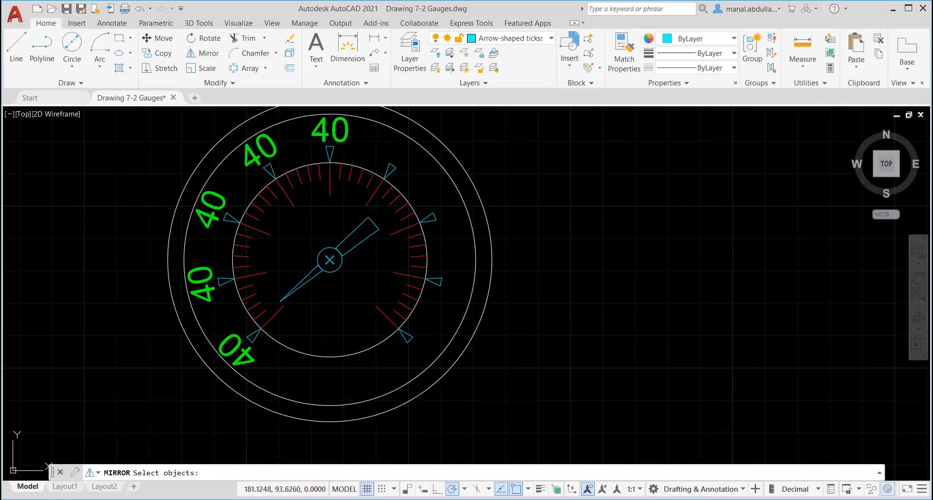
left_click(317, 135)
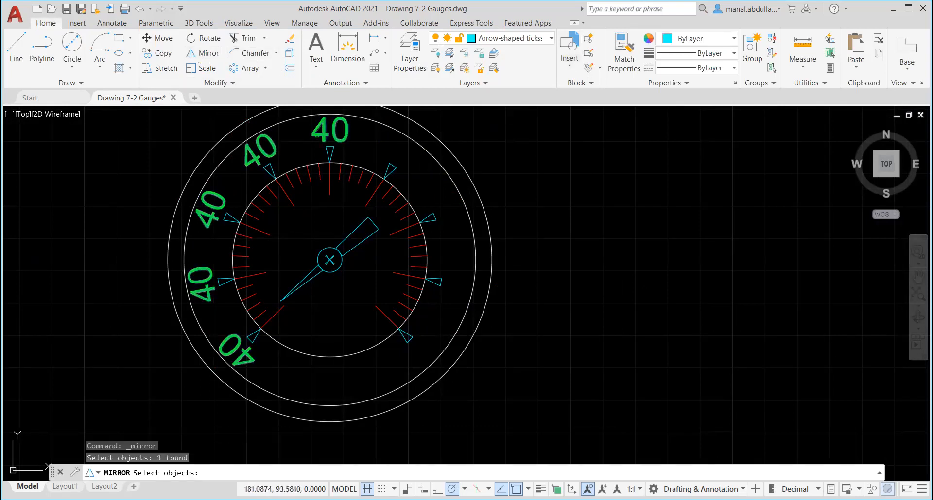
key("Return")
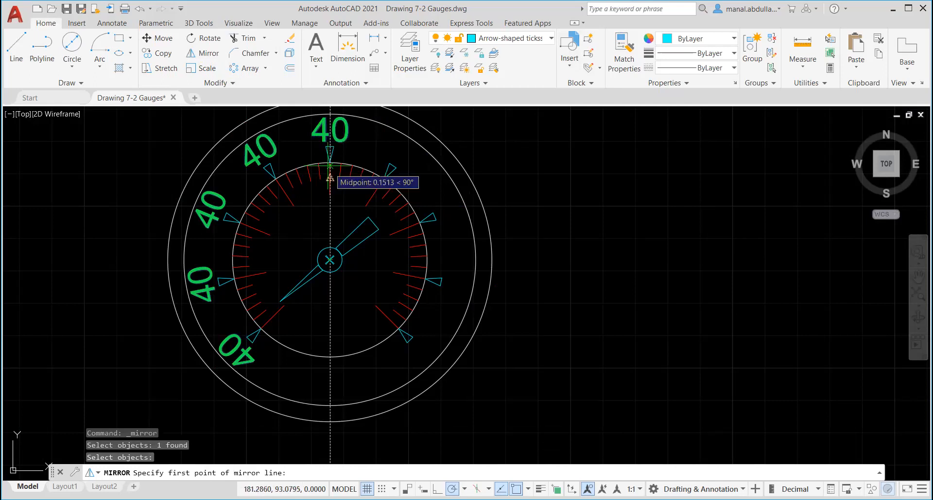
left_click(330, 148)
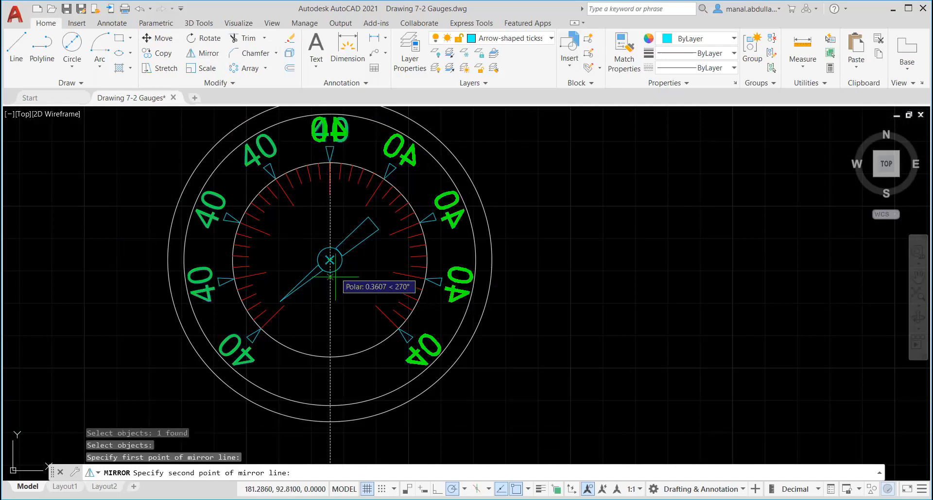
left_click(330, 356)
key("Return")
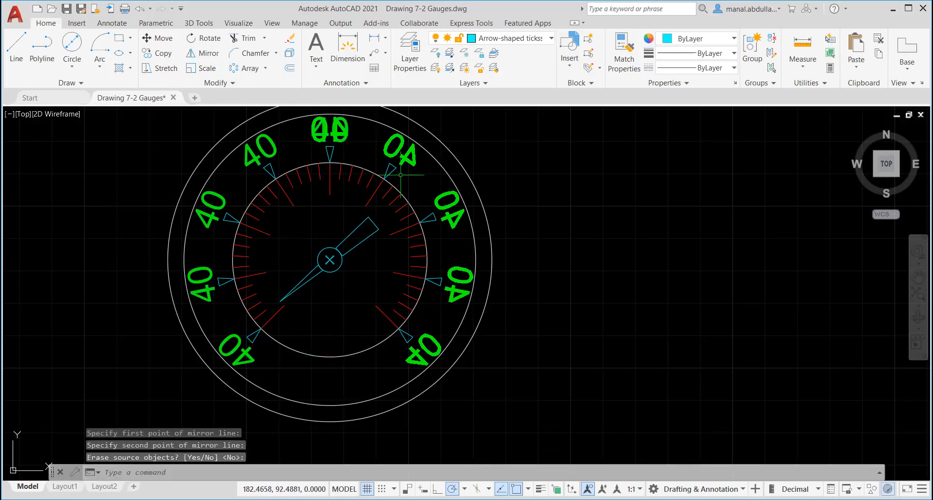
Step: Explode both the original and the mirrored number arrays into individual texts
left_click(330, 113)
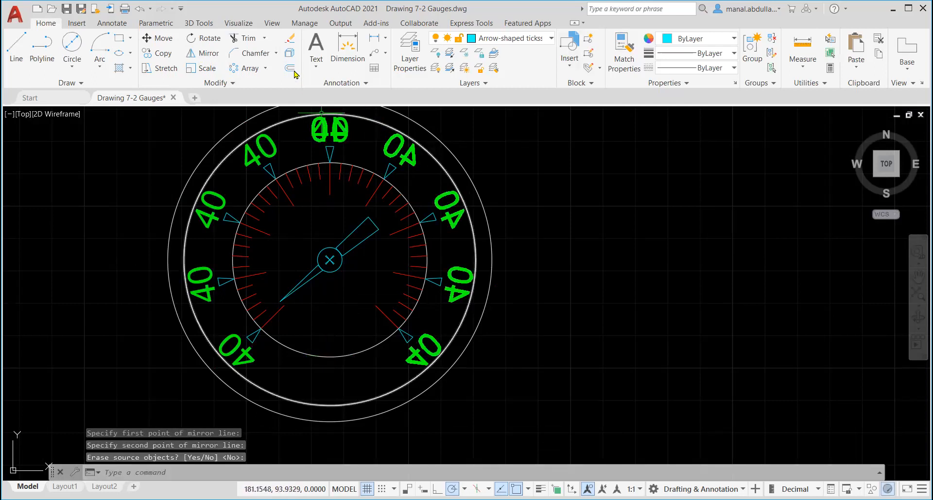
left_click(289, 53)
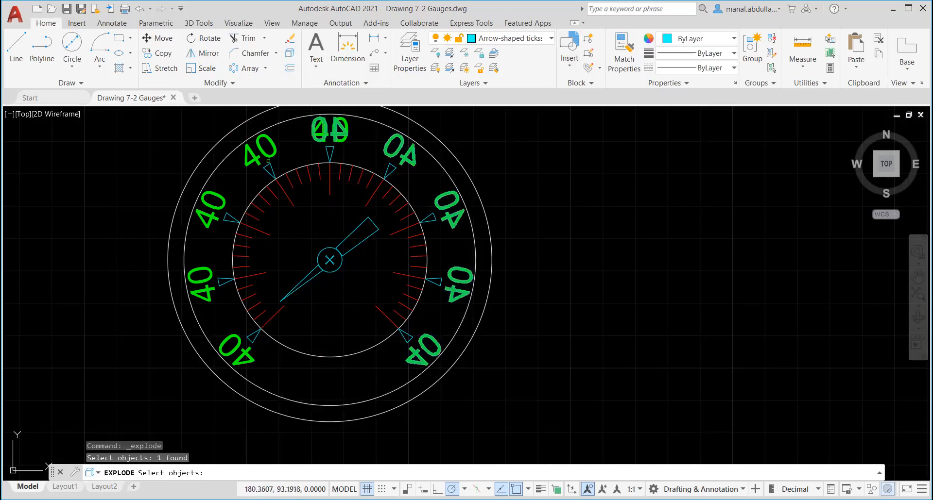
left_click(256, 158)
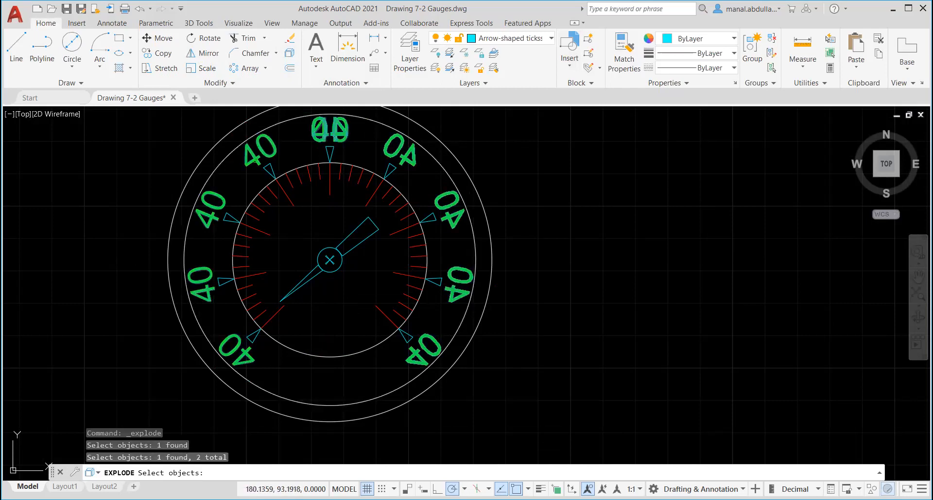
key("Return")
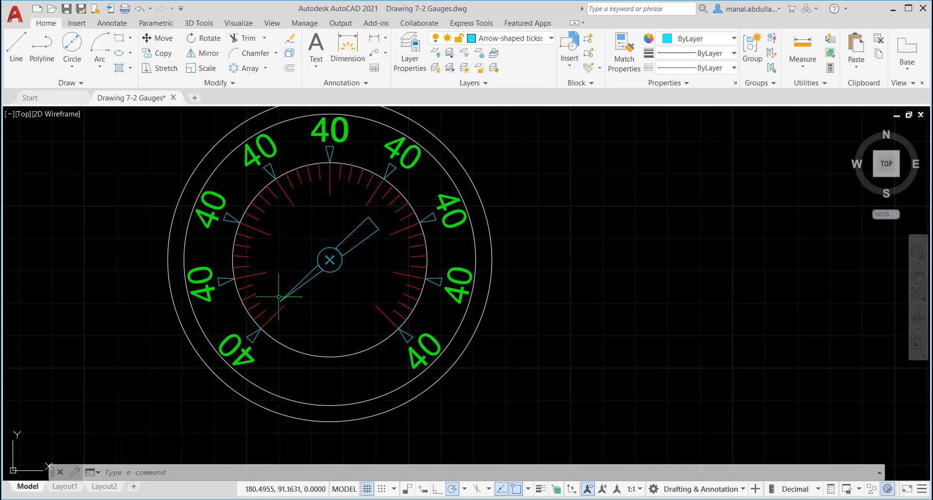
Step: Change the lowest number on the dial's left side to 0 and the one above it to 10
left_click(242, 348)
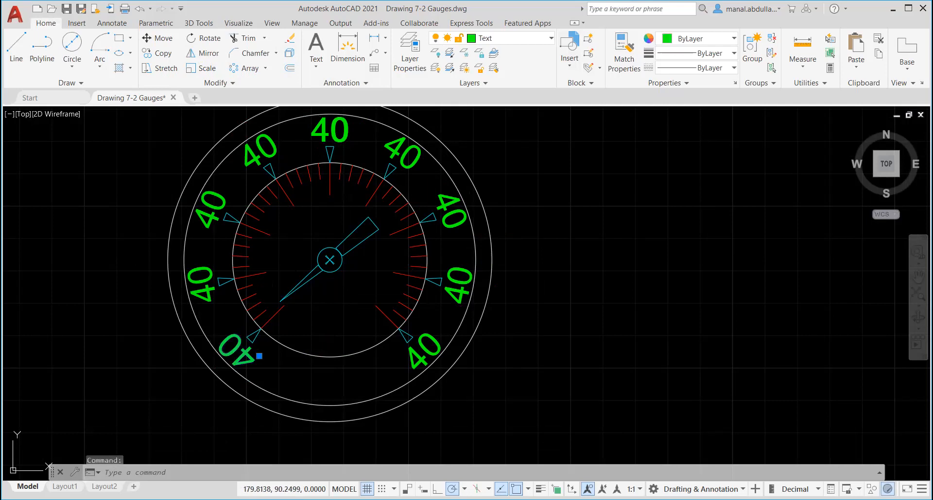
double_click(237, 354)
type("0")
left_click(235, 356)
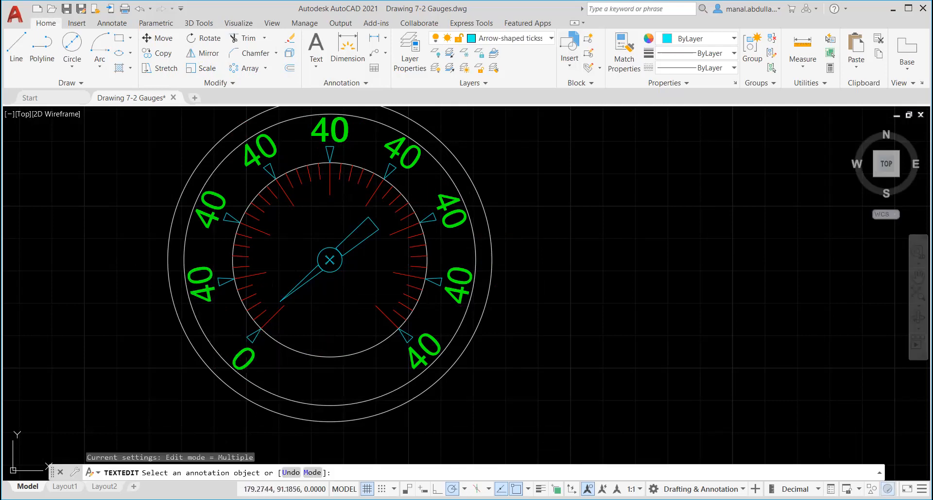
left_click(200, 299)
type("10")
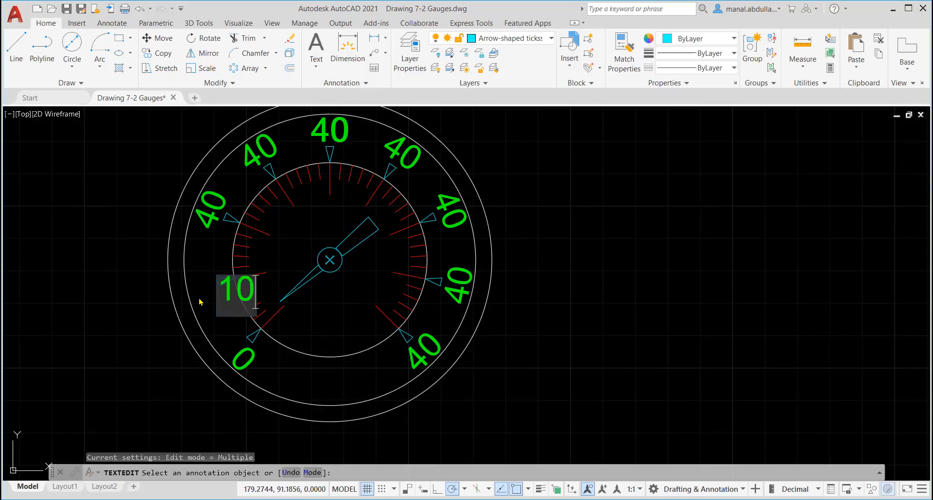
Step: Change the two upper numbers on the dial's left side to 20 and 30, going clockwise
left_click(207, 213)
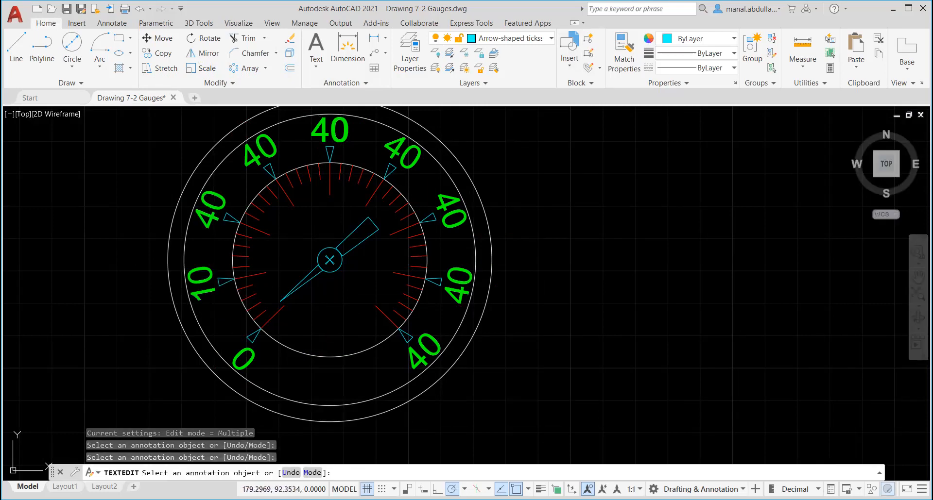
type("20")
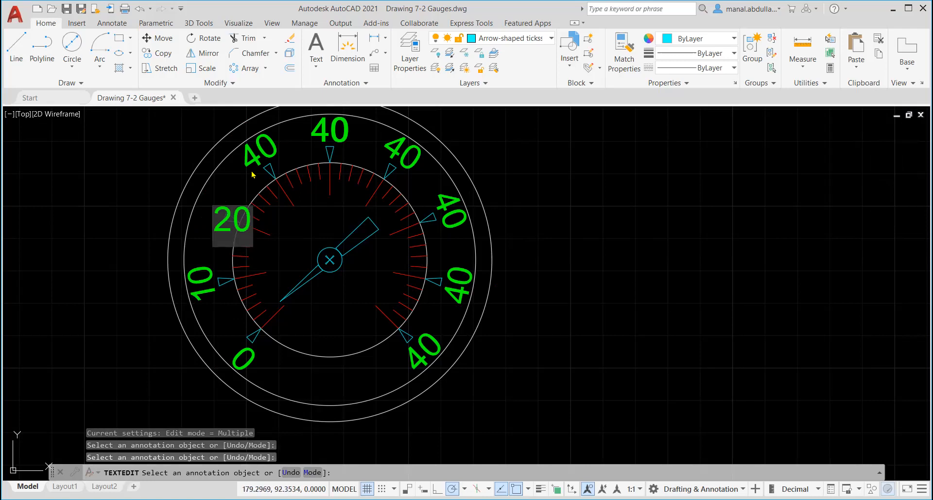
left_click(249, 151)
left_click(248, 151)
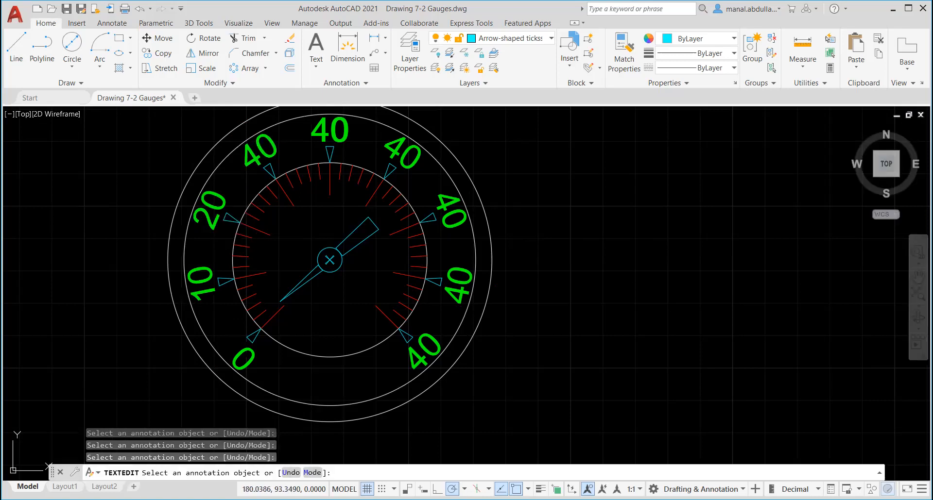
left_click(249, 155)
type("30")
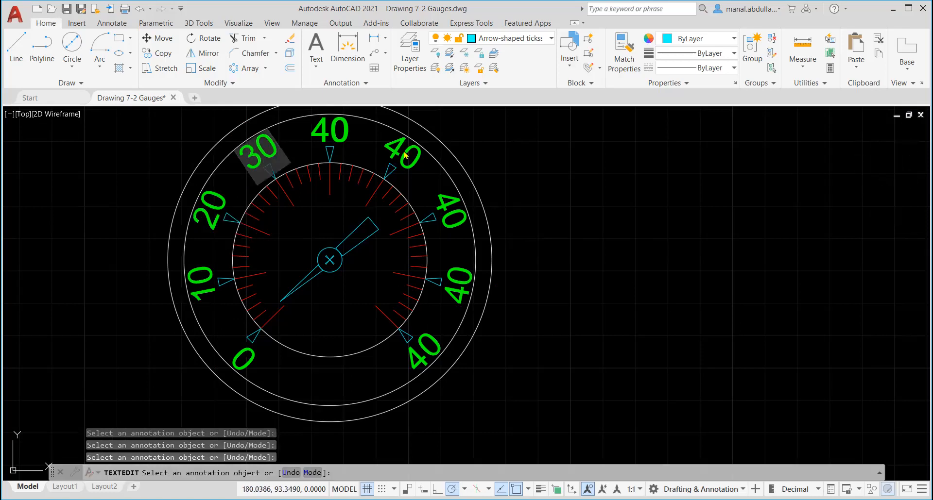
Step: Change the two upper numbers on the dial's right side to 50 and 60, going clockwise
left_click(405, 156)
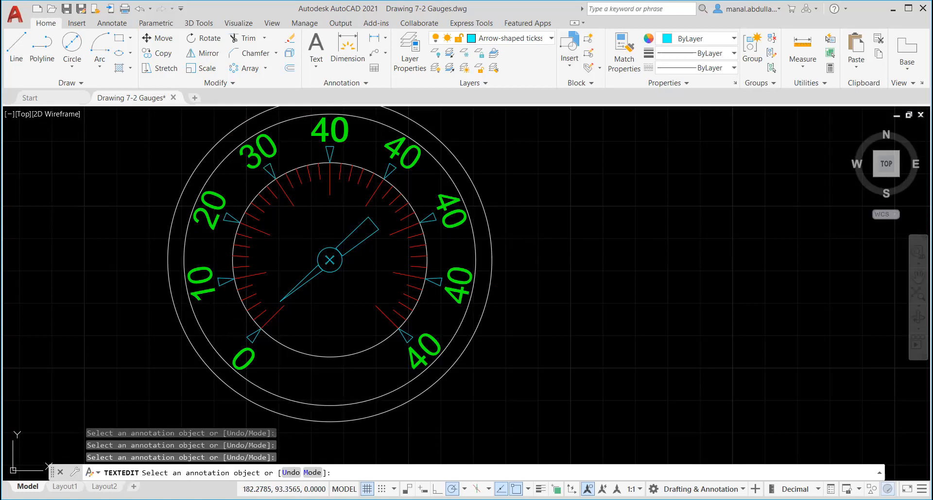
left_click(395, 155)
type("50")
left_click(448, 220)
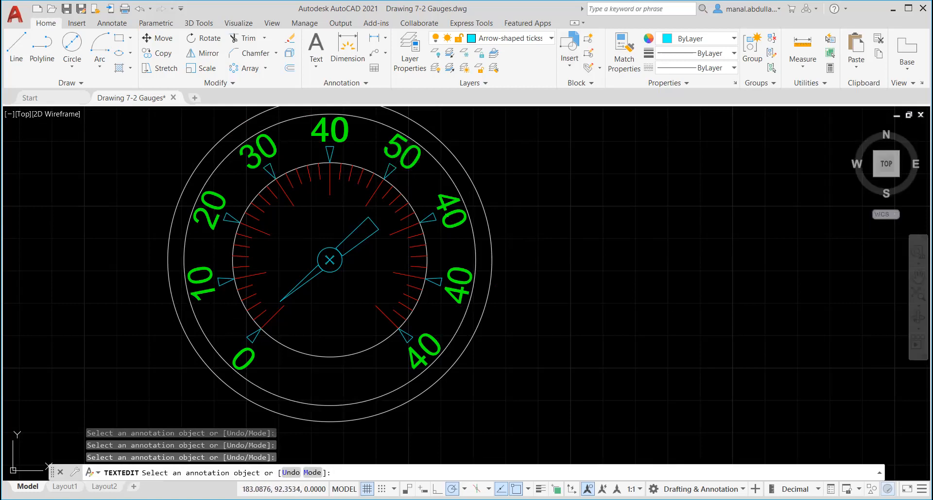
left_click(447, 220)
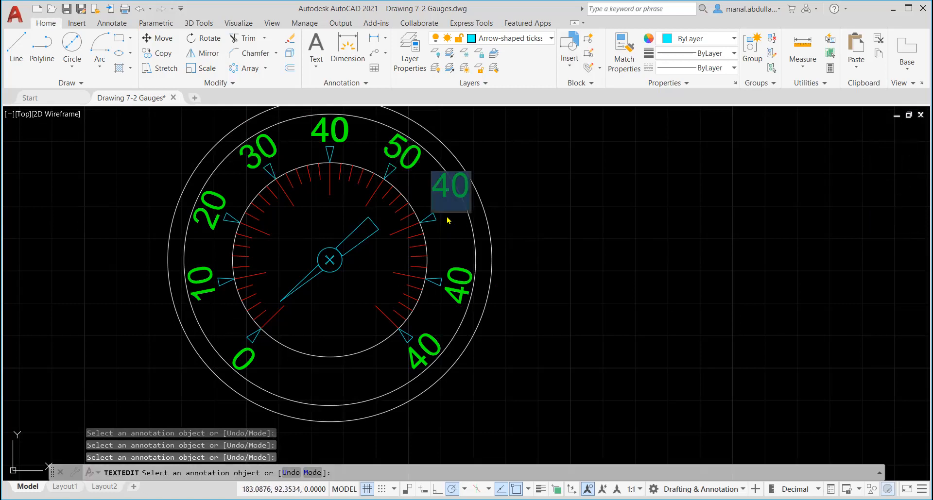
type("60")
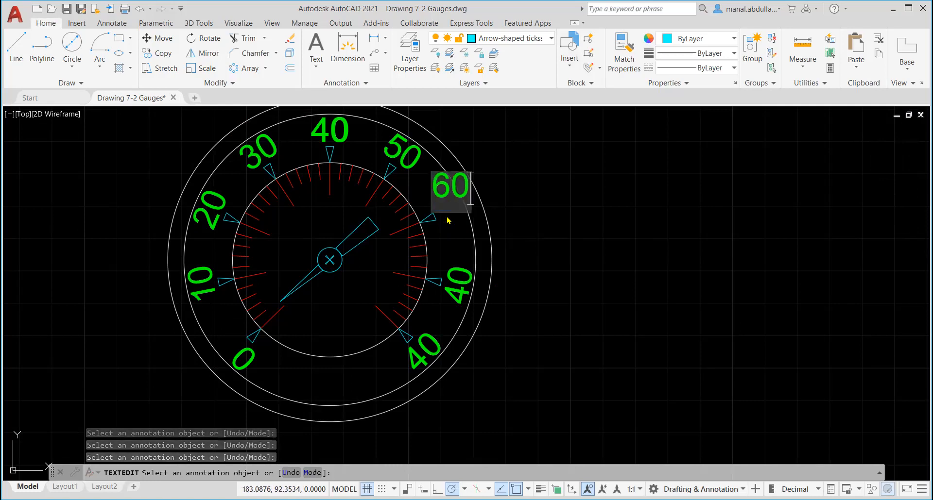
Step: Change the two lower numbers on the dial's right side to 70 and 80, going clockwise
left_click(456, 285)
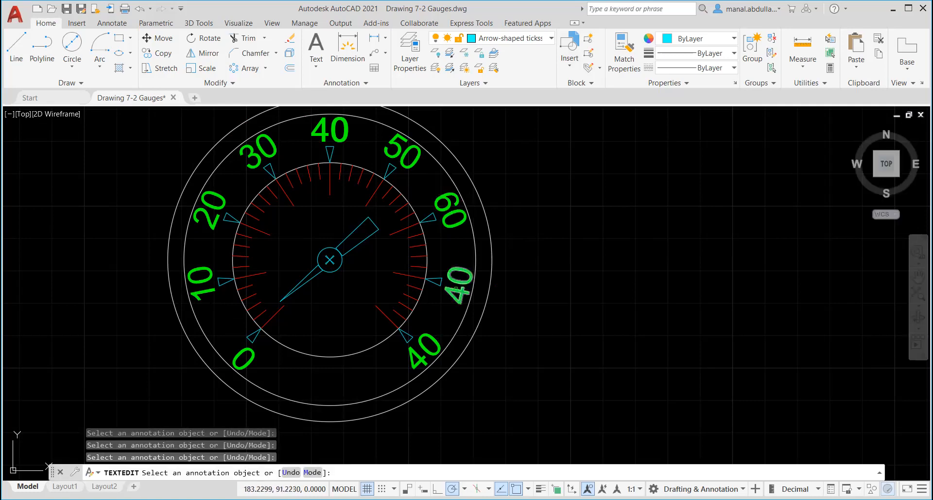
left_click(457, 285)
type("70")
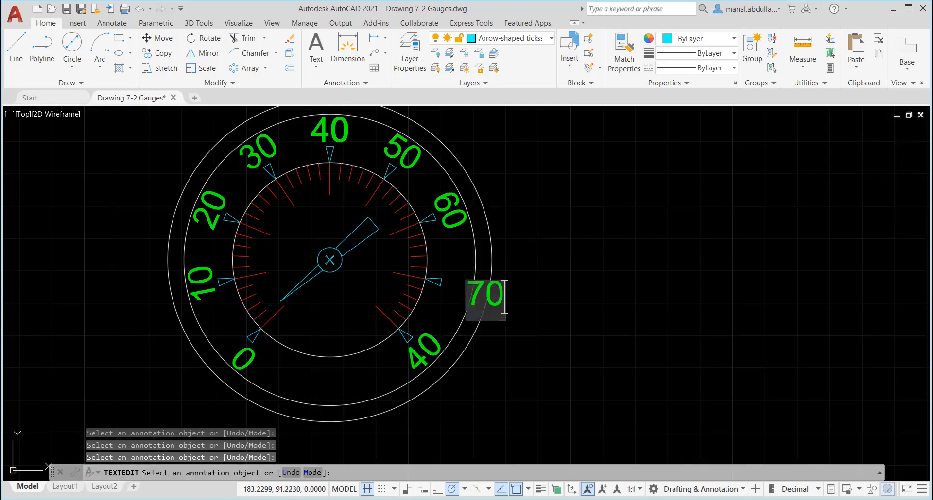
left_click(423, 345)
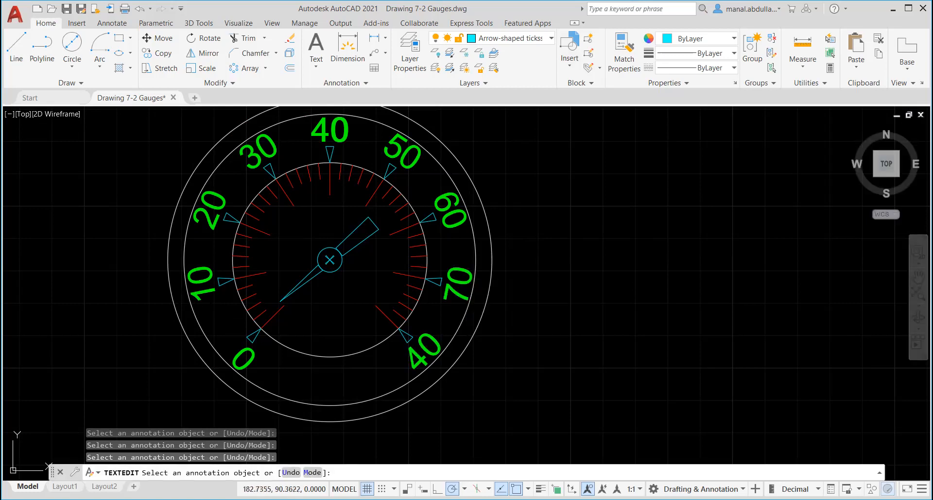
left_click(426, 350)
type("80")
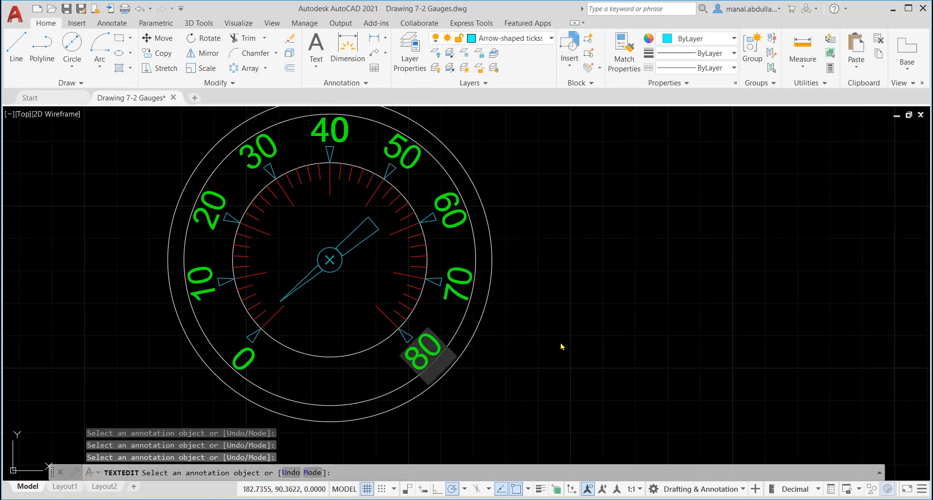
left_click(561, 342)
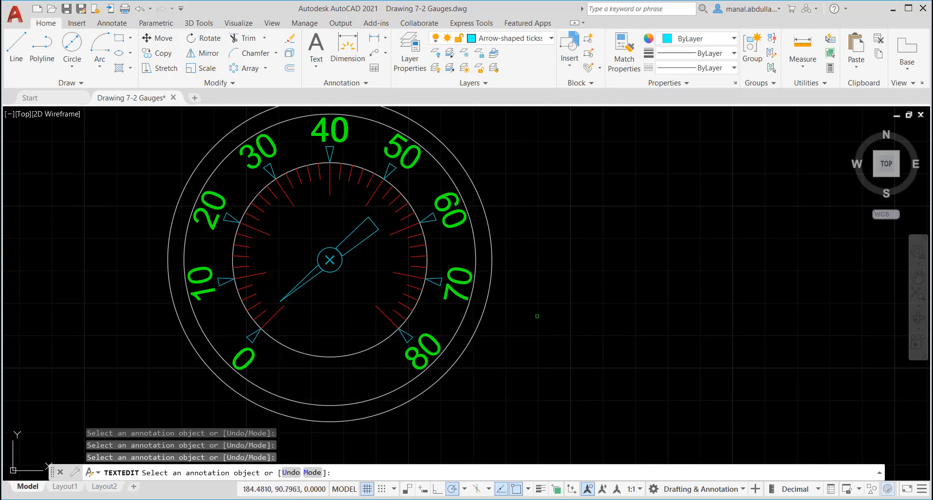
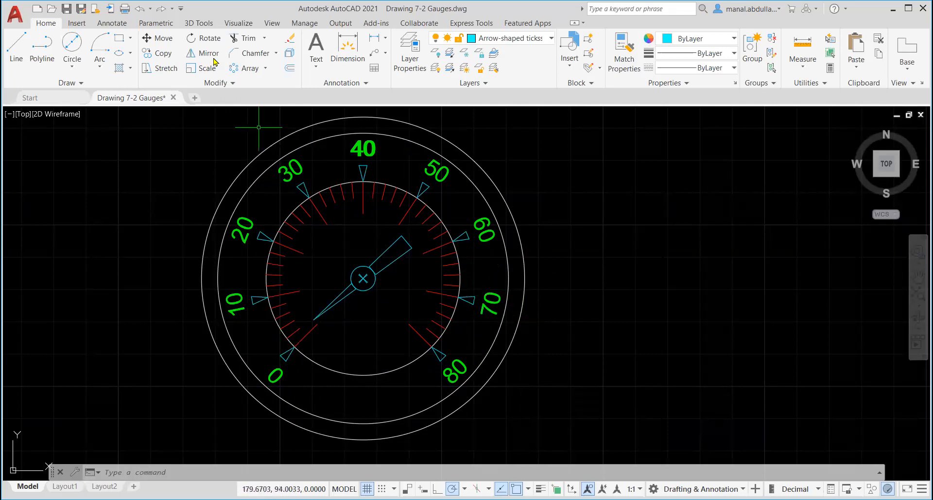
Step: Rotate the dial number 70 about 168° around a point at its lower end so its base faces the dial centre
left_click(203, 39)
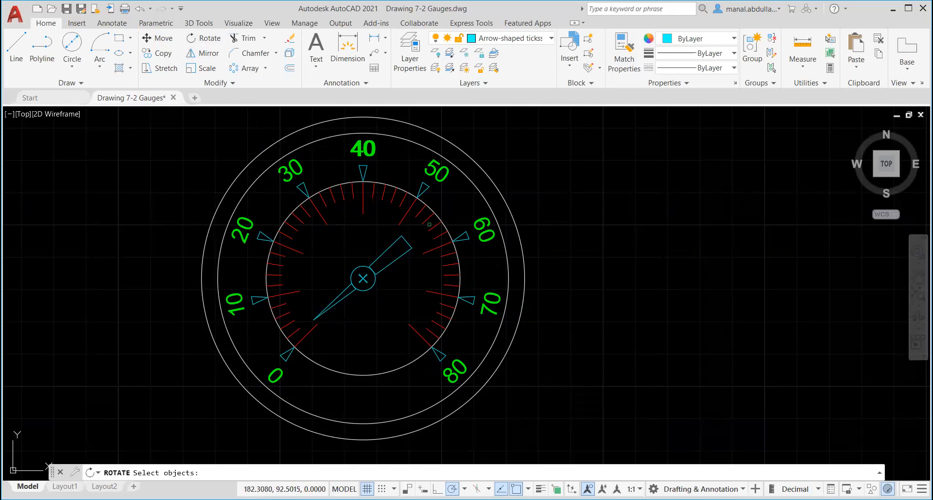
left_click(488, 316)
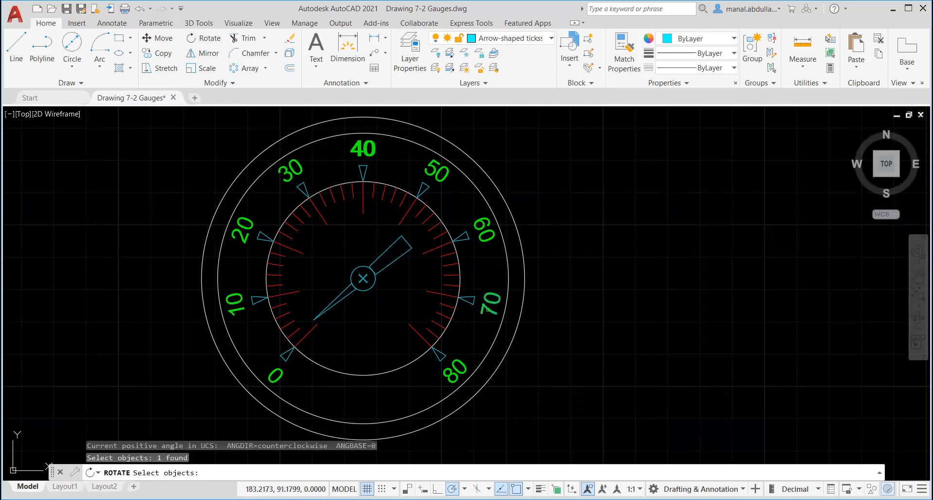
key("Return")
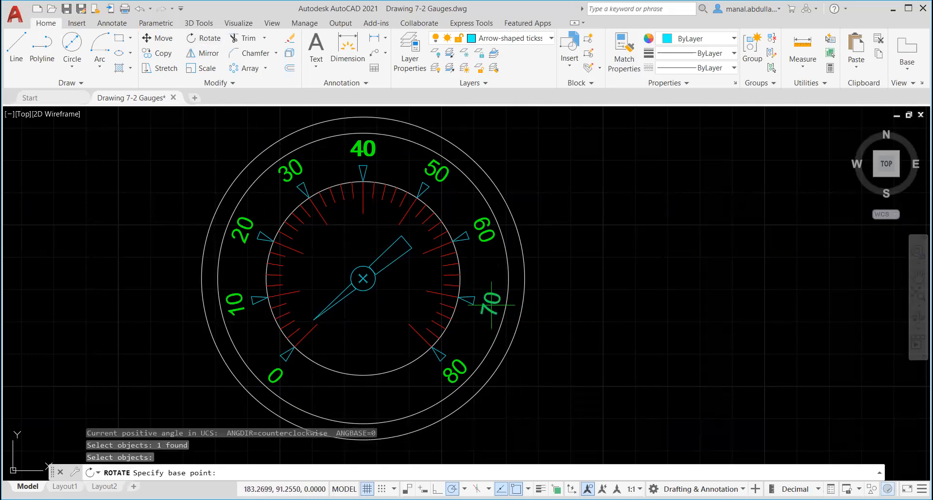
left_click(487, 314)
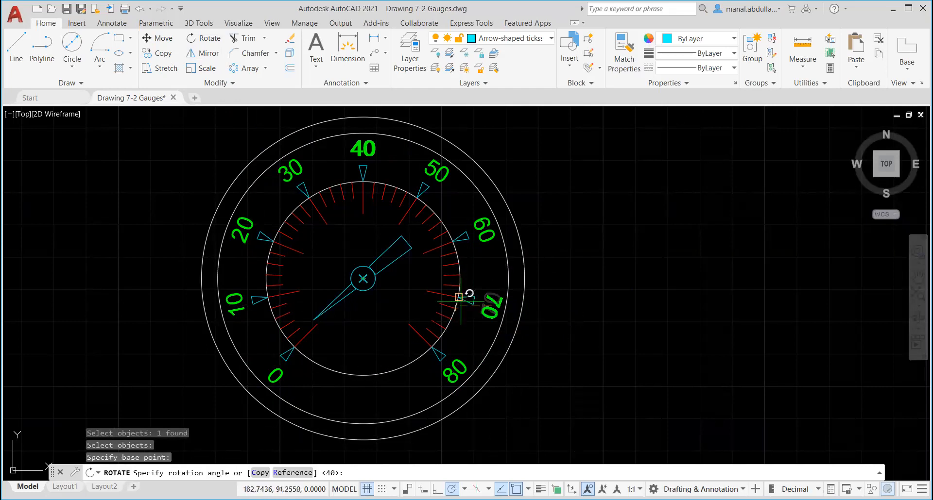
left_click(363, 278)
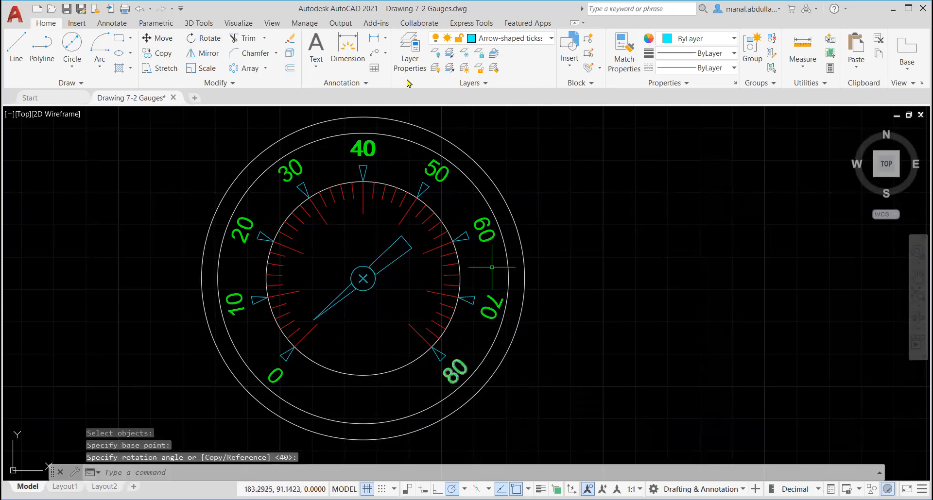
left_click(163, 38)
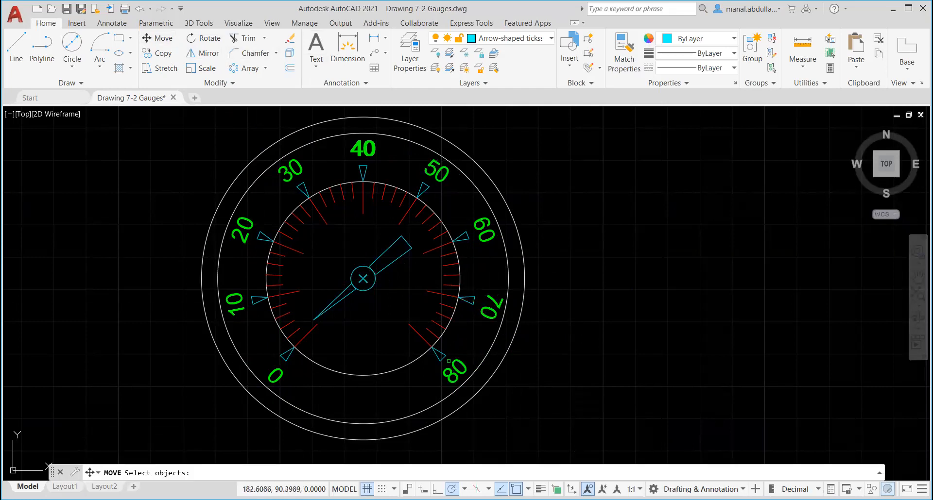
left_click(453, 369)
key("Return")
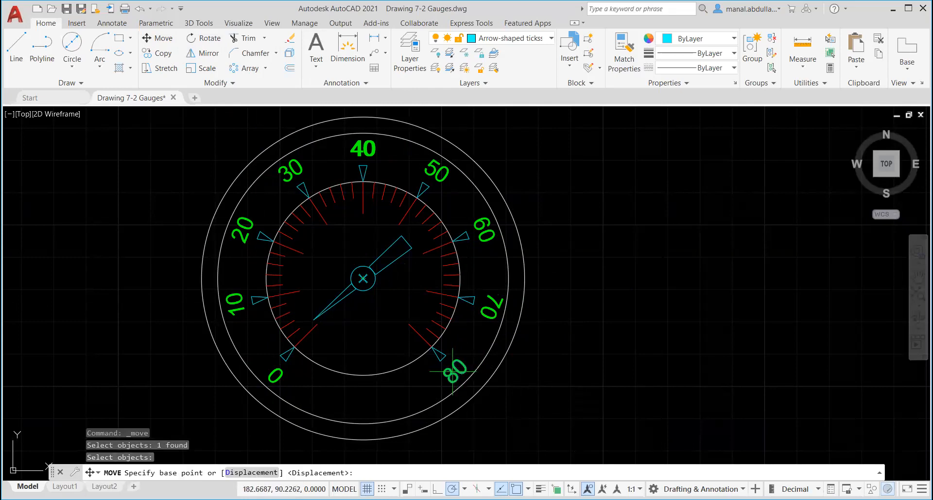
left_click(453, 368)
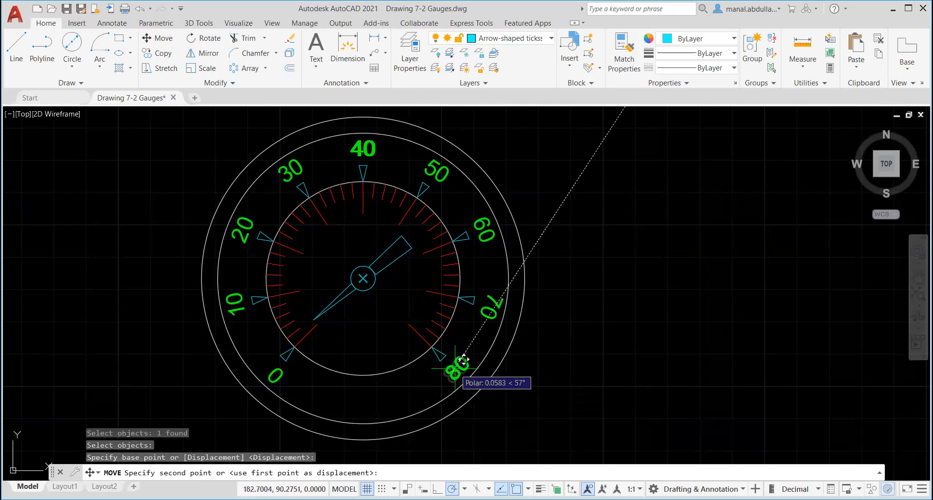
key("Escape")
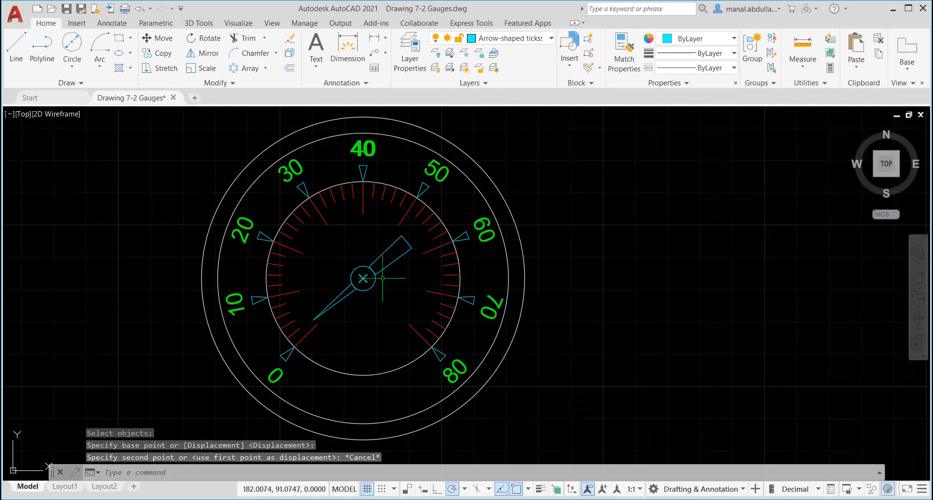
Step: Rotate the dial number 80 so it reads clockwise with its base facing the dial centre
left_click(208, 37)
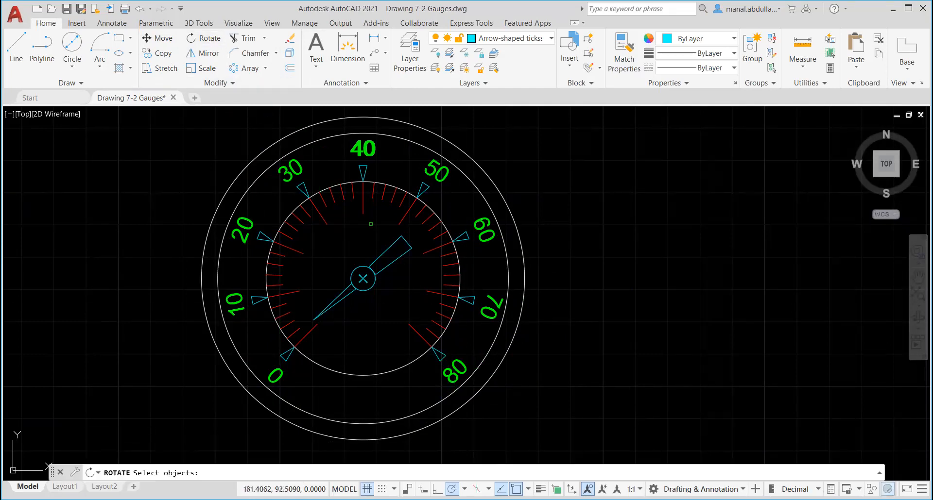
left_click(451, 373)
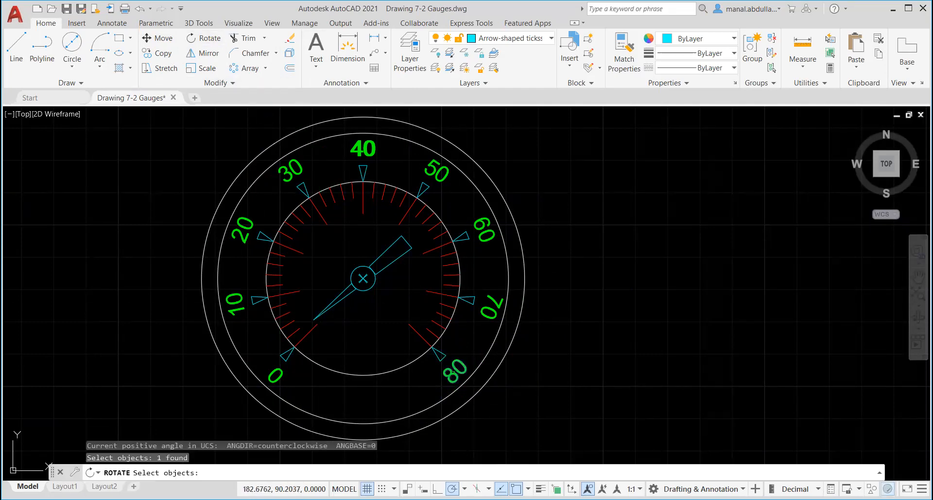
key("Return")
left_click(435, 404)
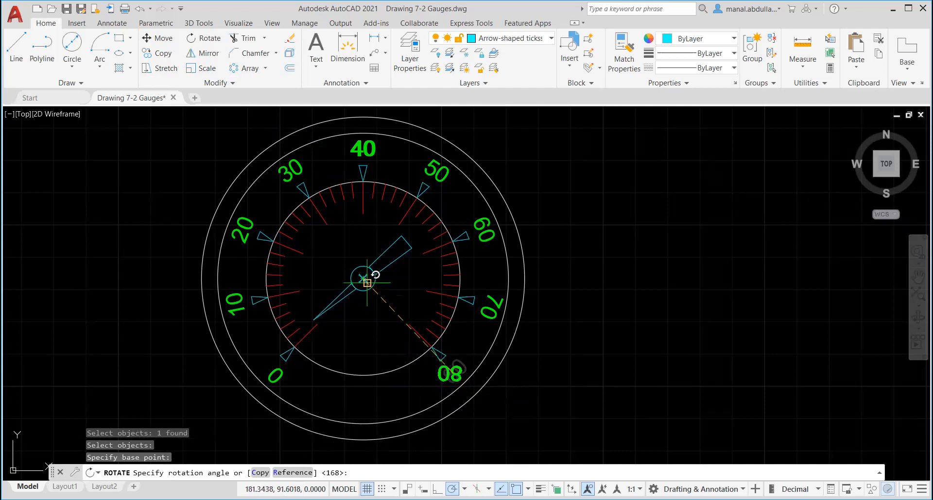
left_click(384, 373)
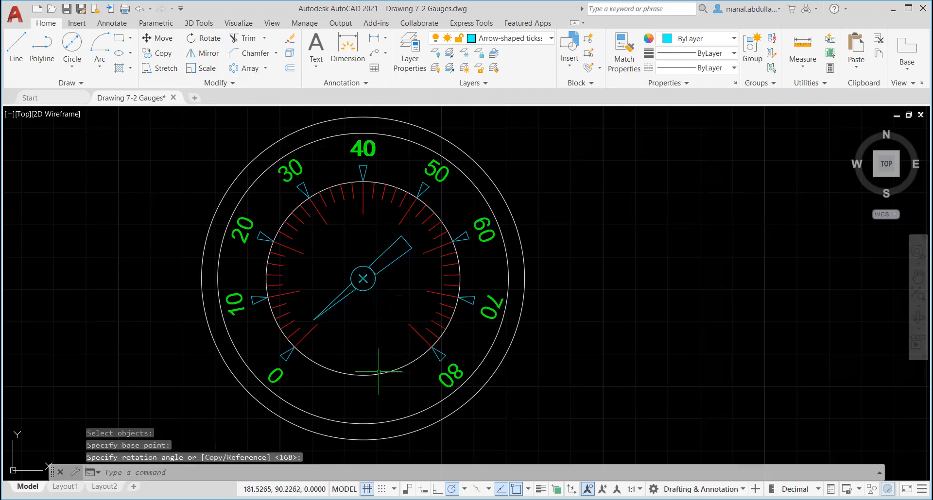
Step: Move the number 80 about 0.11 units diagonally up and to the right to line it up with its tapered marker
left_click(160, 41)
left_click(445, 366)
left_click(450, 377)
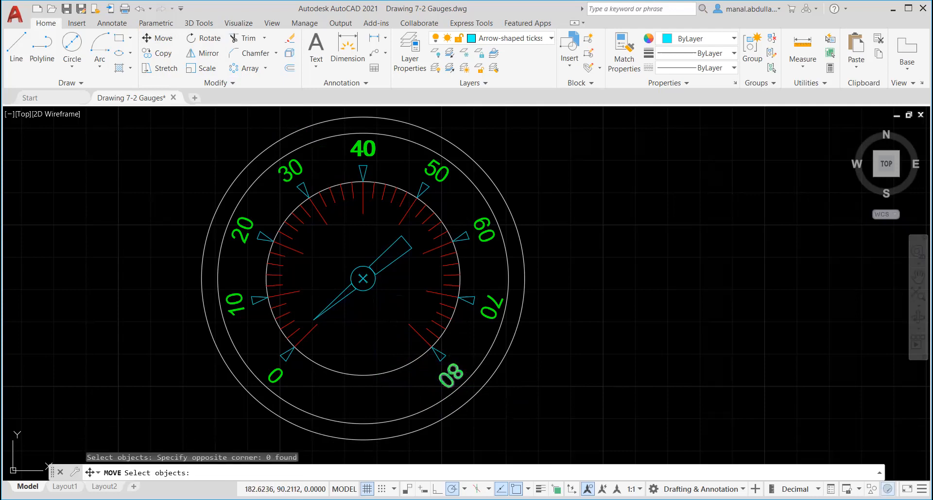
left_click(450, 374)
key("Return")
left_click(451, 372)
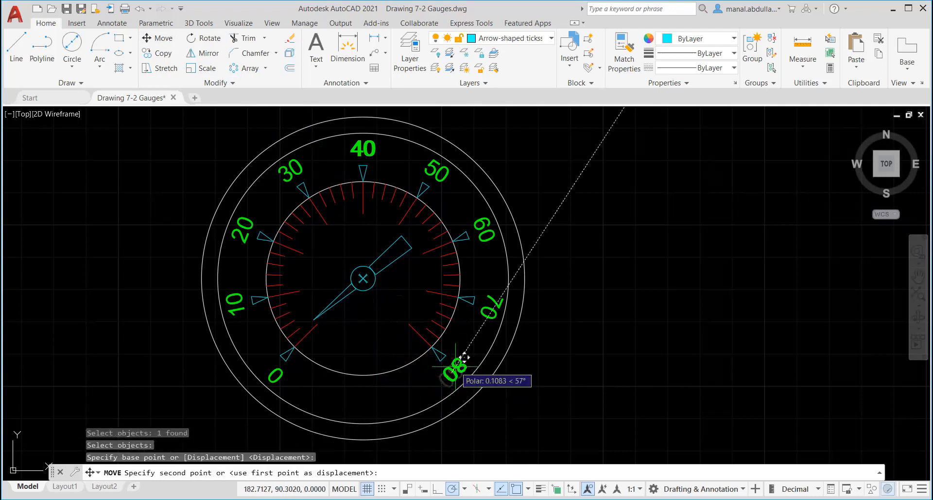
left_click(455, 367)
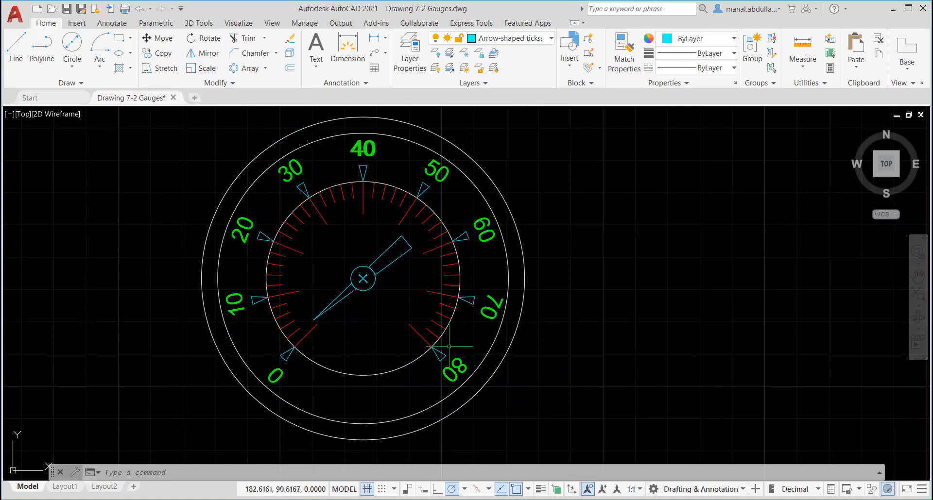
scroll(451, 360, "down", 2)
scroll(452, 360, "down", 1)
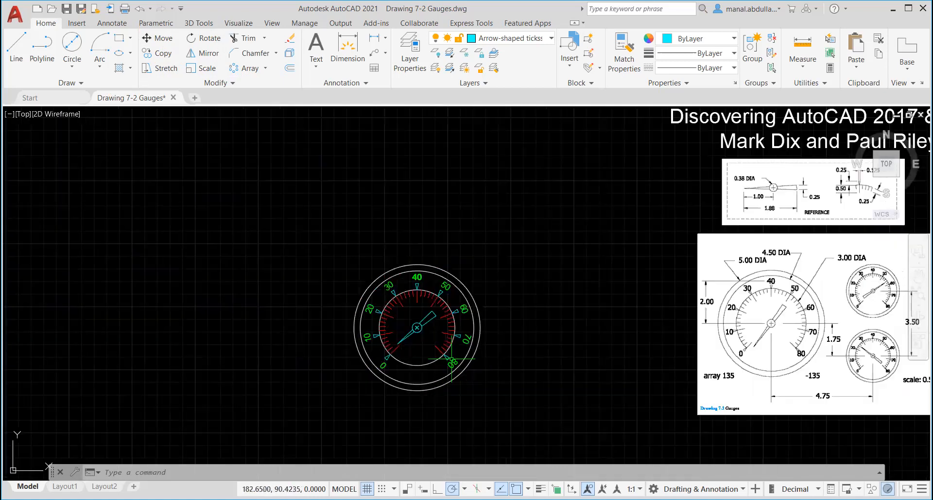
middle_click_drag(537, 381, 362, 372)
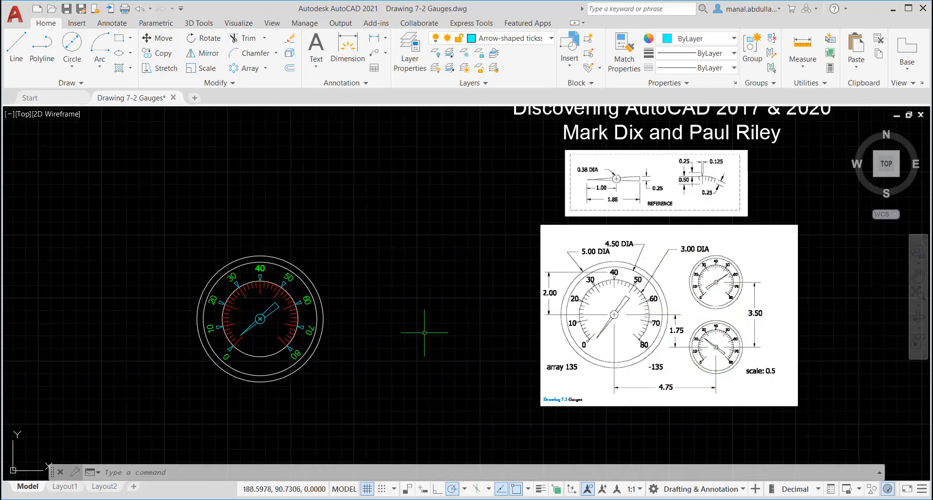
left_click(195, 71)
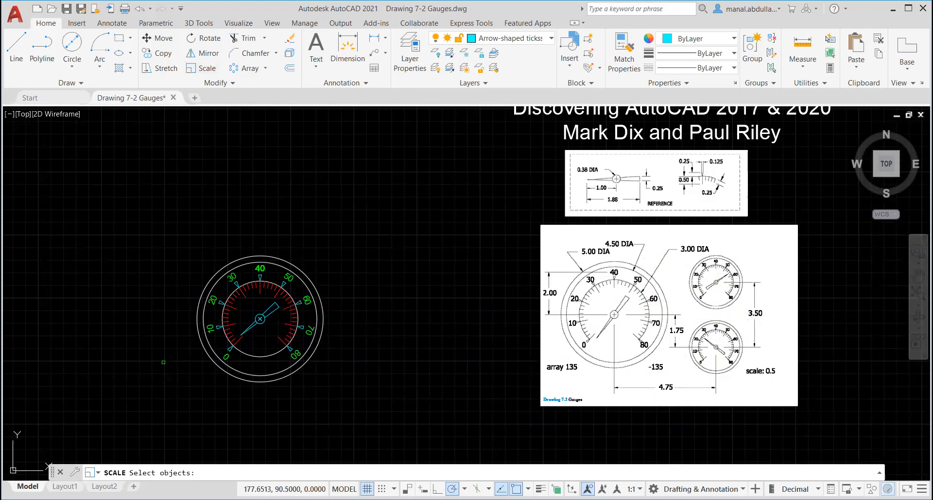
left_click(161, 422)
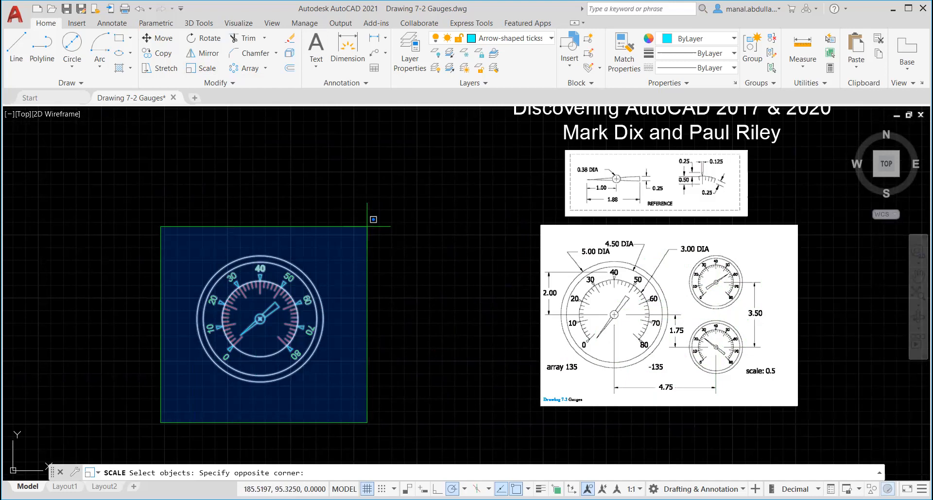
left_click(367, 226)
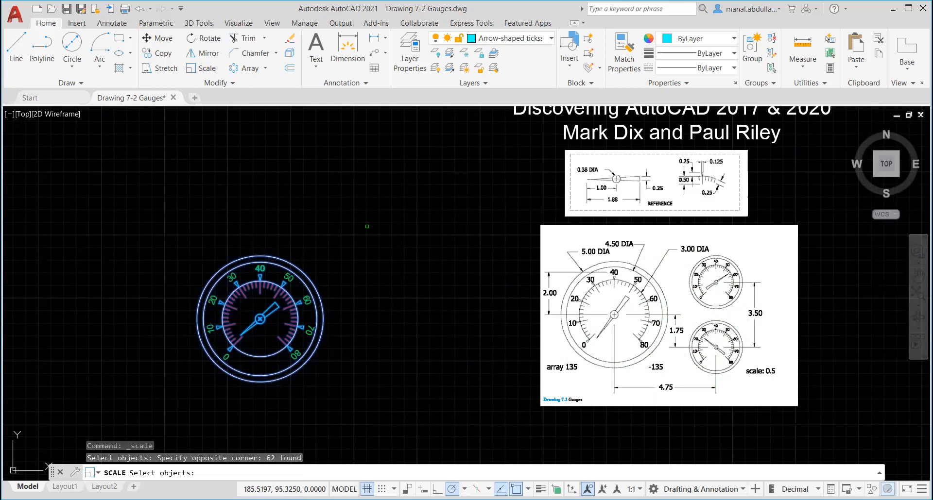
key("Return")
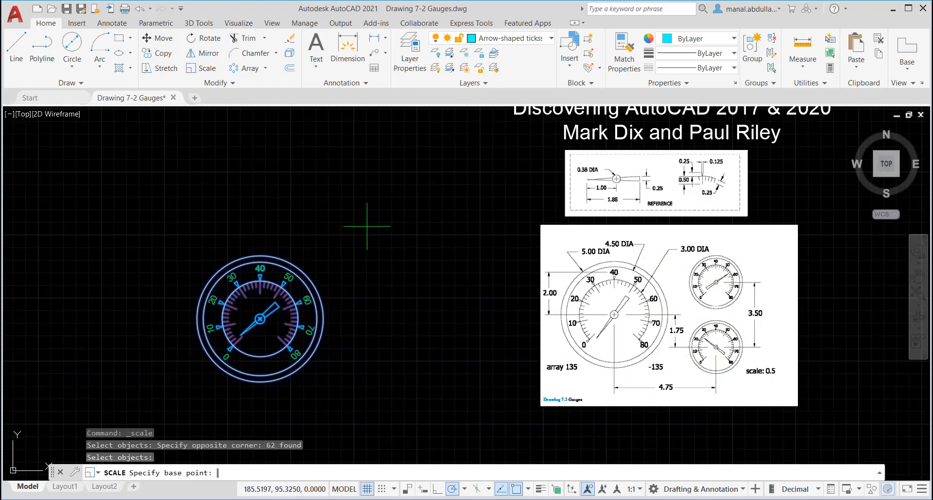
key("Escape")
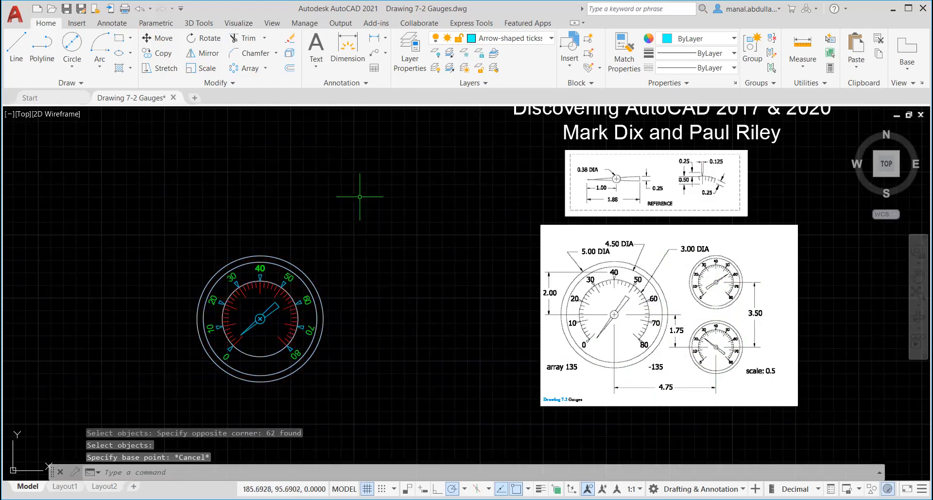
Step: Copy the whole gauge from its centre point to one spot below and to the right of the original
left_click(152, 55)
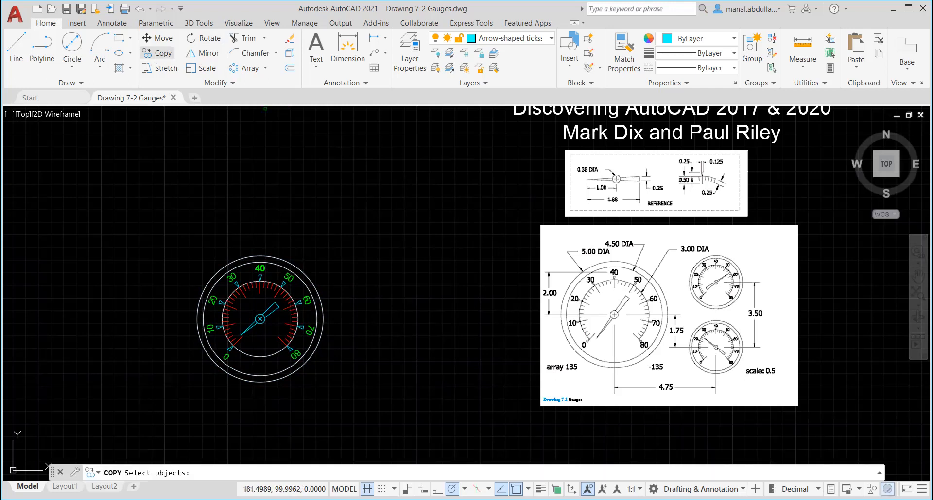
left_click(169, 407)
left_click(379, 238)
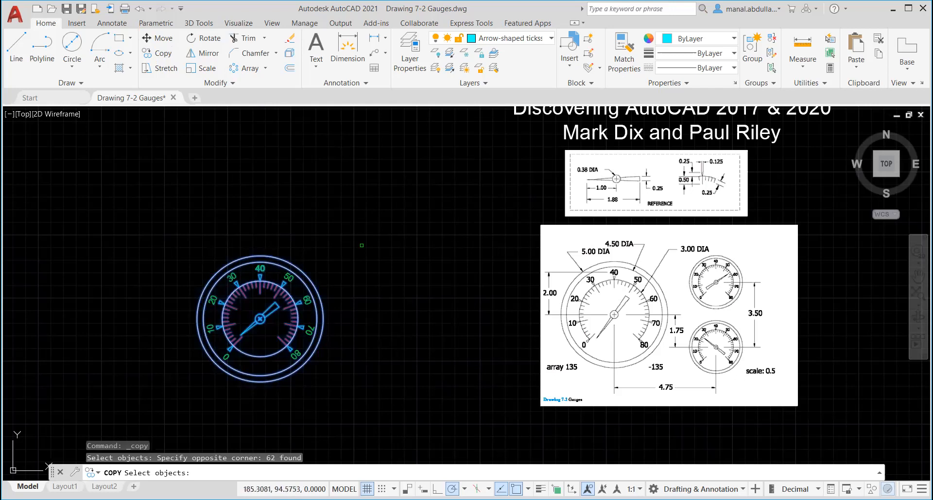
key("Return")
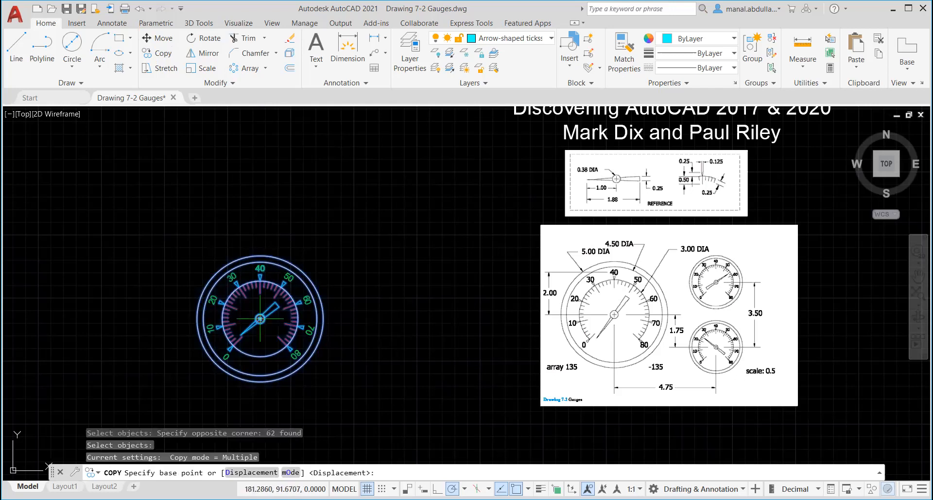
left_click(260, 319)
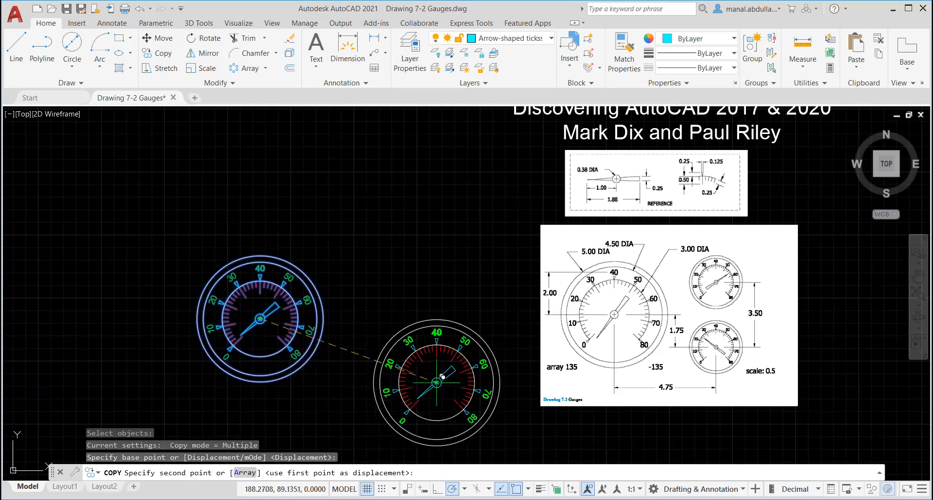
left_click(431, 383)
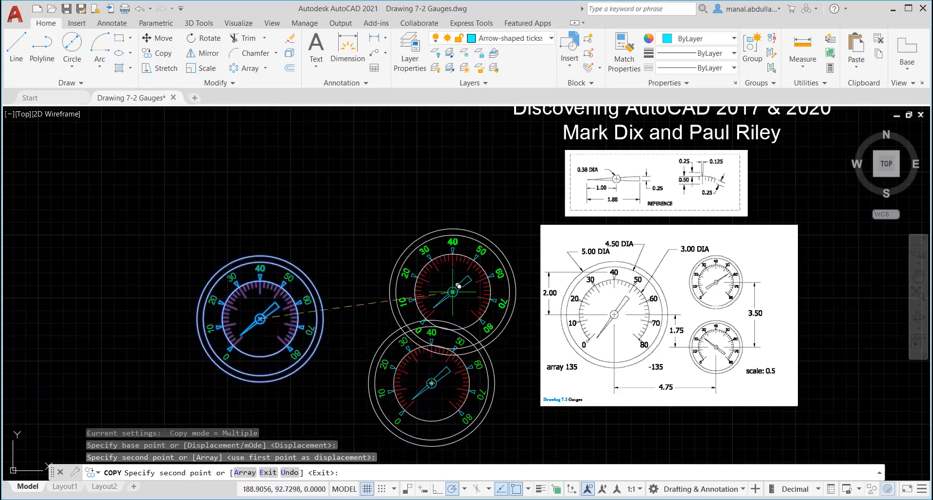
key("Escape")
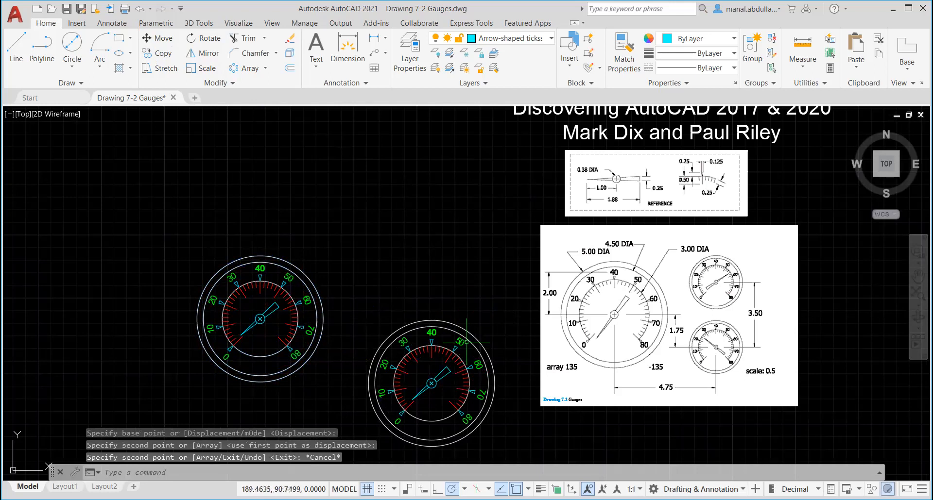
Step: Scale the copied gauge by a factor of 0.5 about its centre point
scroll(307, 333, "down", 2)
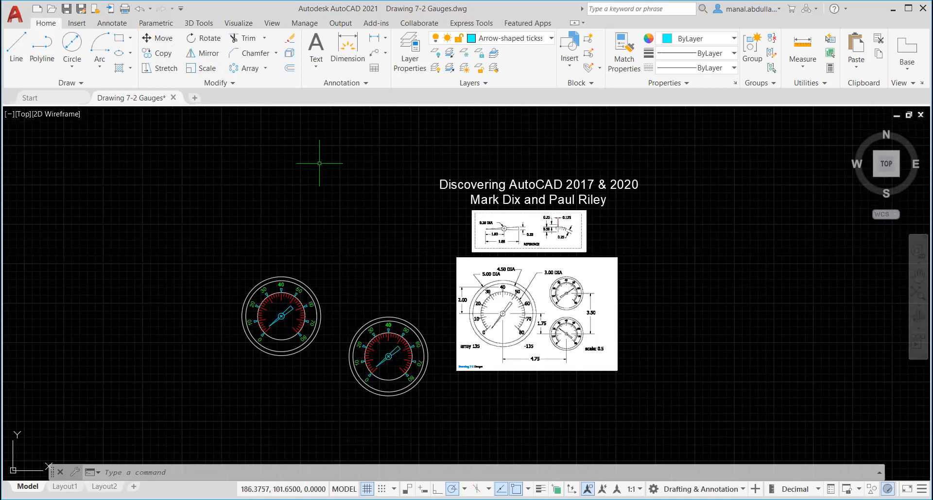
left_click(196, 69)
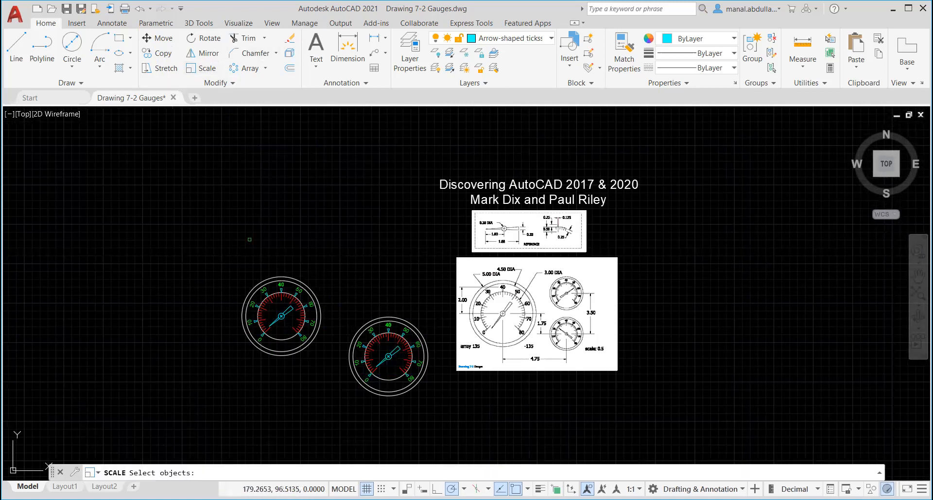
left_click(344, 412)
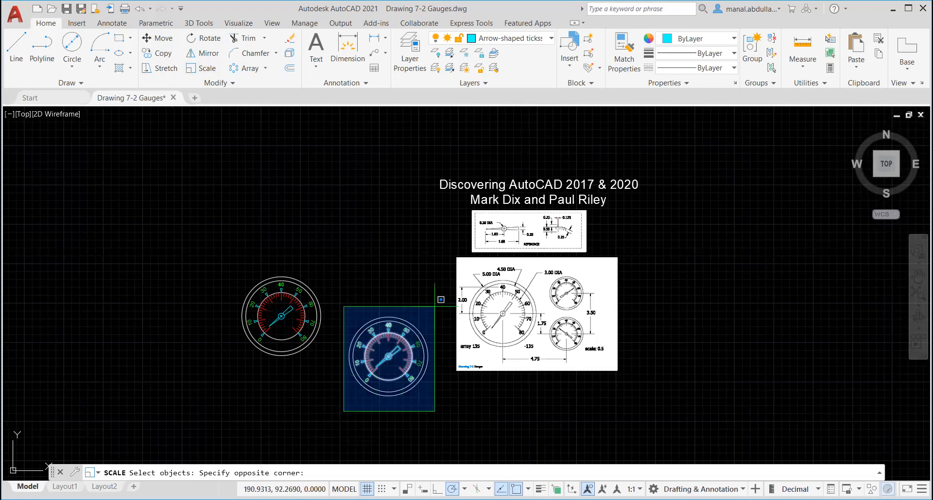
left_click(436, 304)
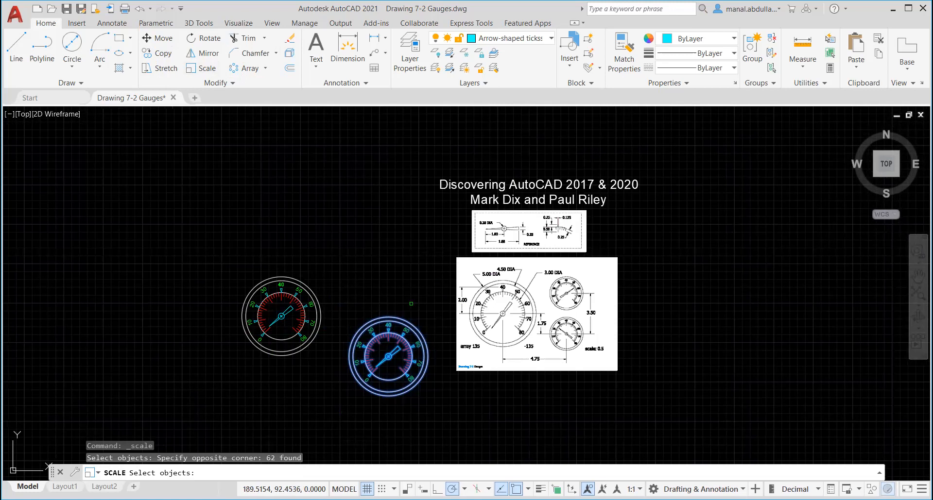
key("Return")
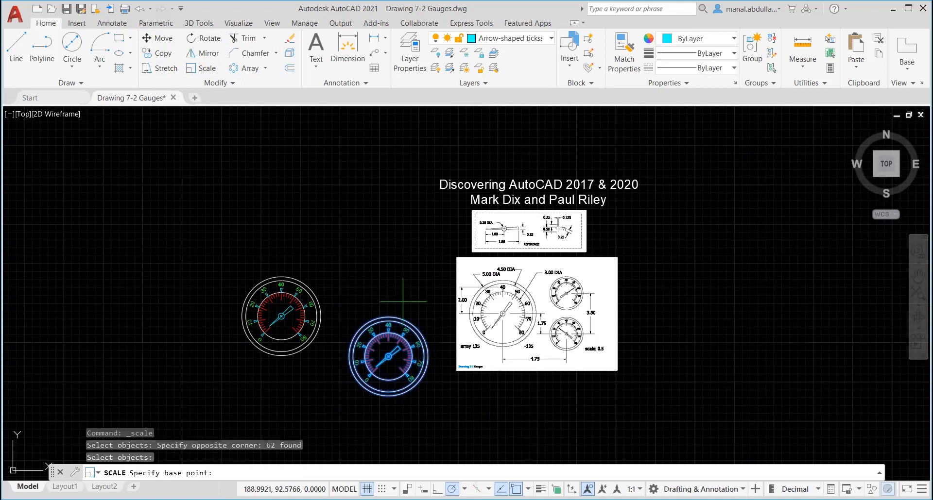
scroll(388, 365, "up", 6)
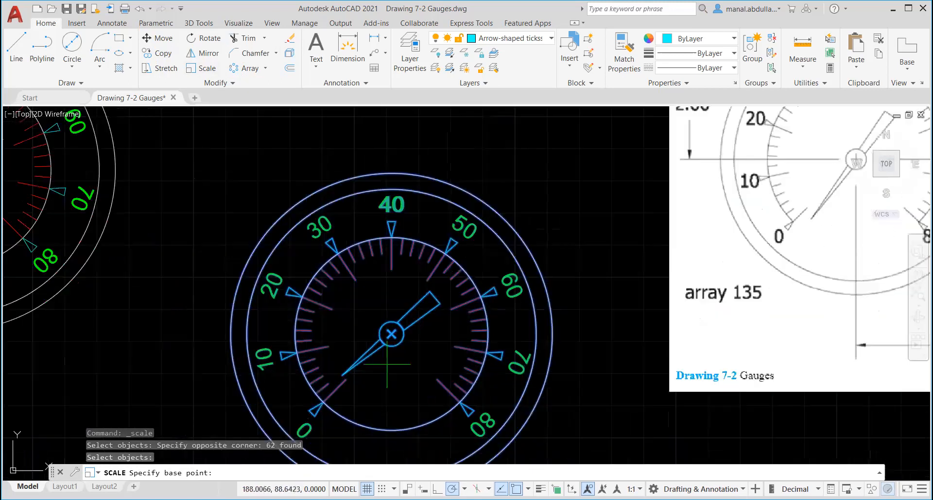
left_click(392, 334)
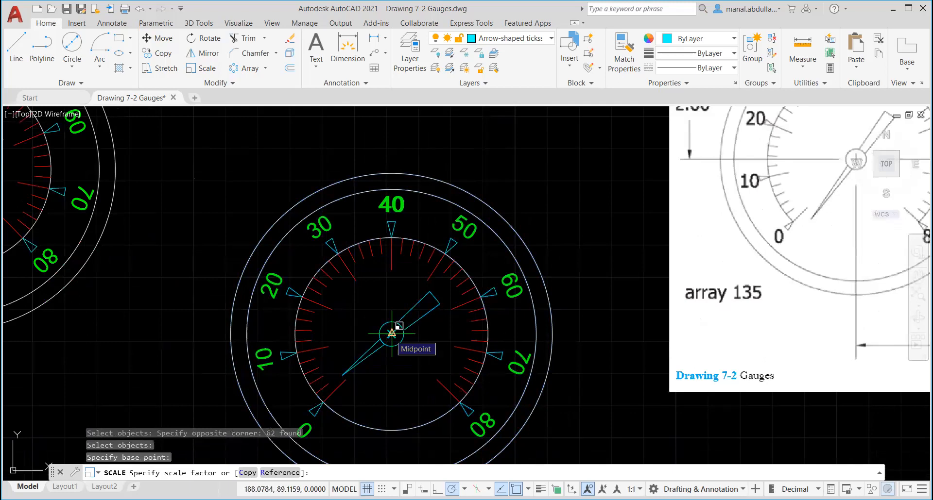
type(".5")
key("Return")
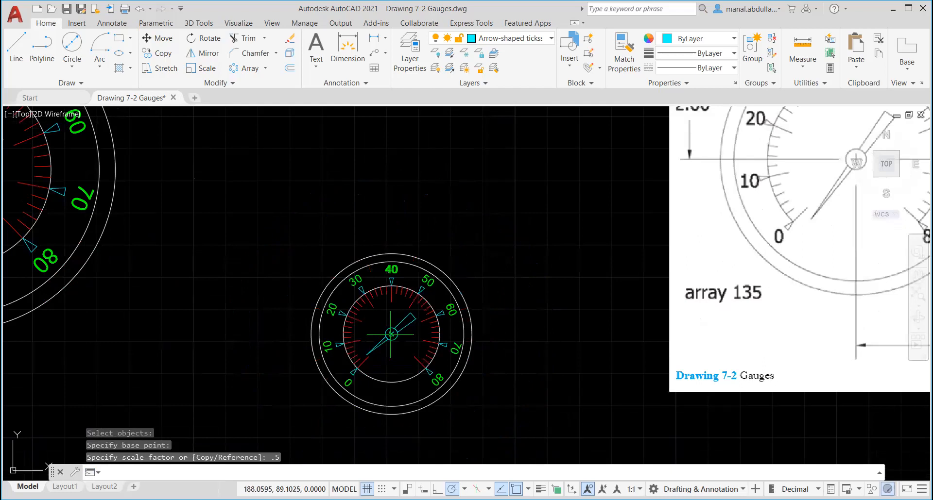
Step: Draw guide lines from the large gauge's centre, 4.75 units horizontally to the right and 1.75 units straight down
scroll(529, 323, "down", 4)
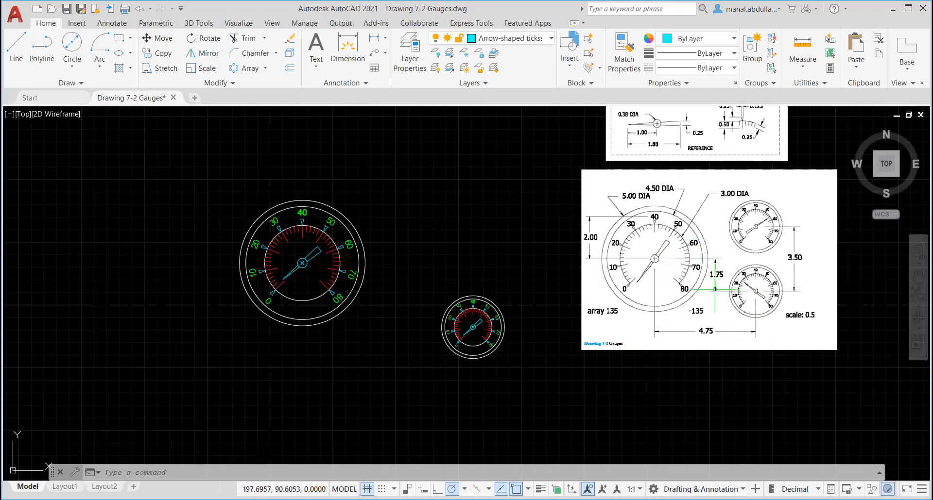
left_click(13, 51)
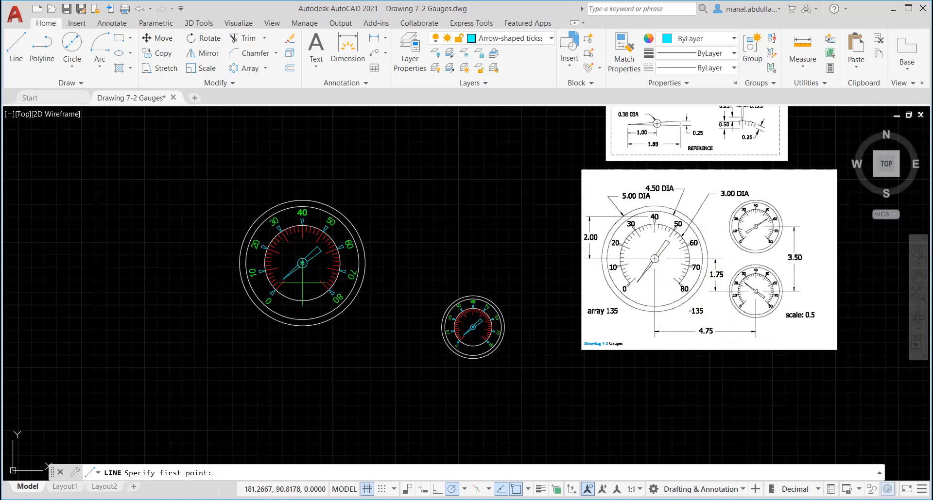
scroll(302, 282, "up", 2)
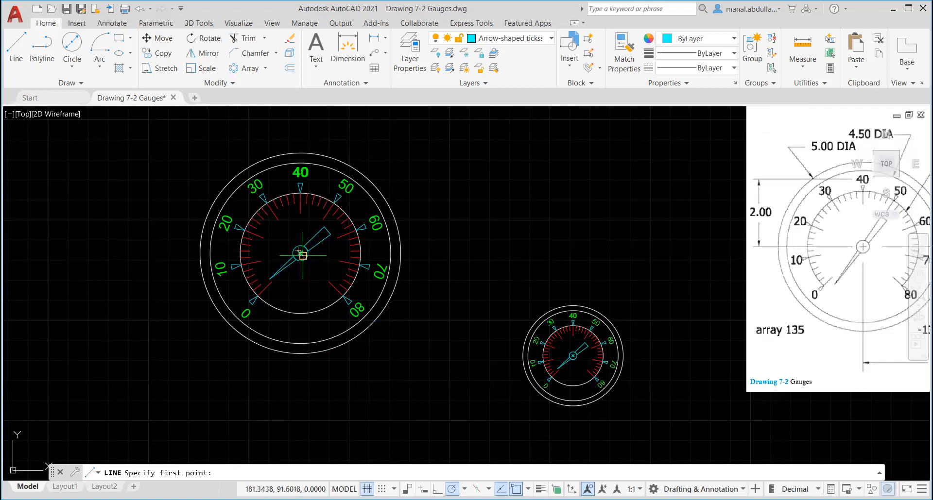
scroll(300, 253, "up", 3)
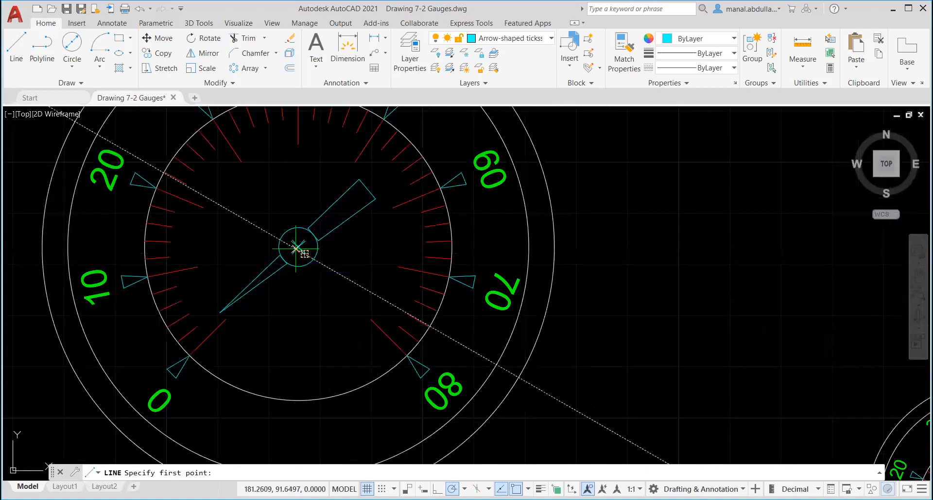
left_click(298, 248)
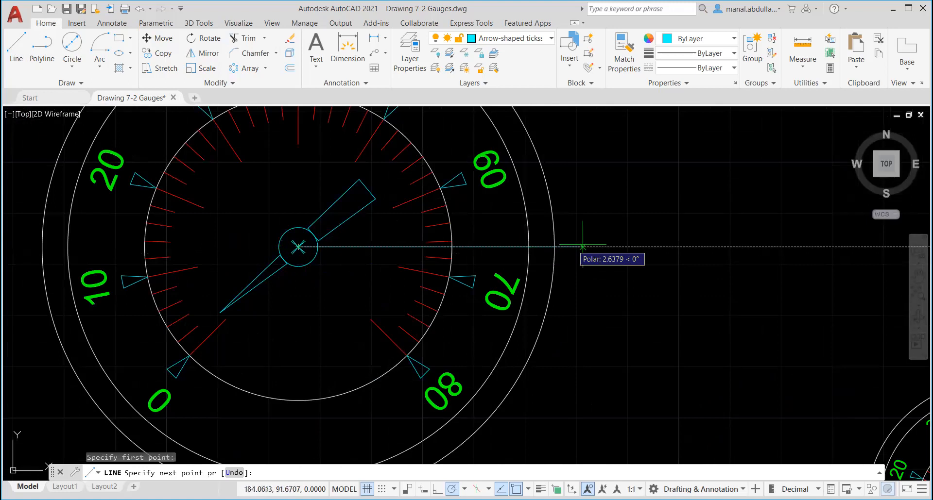
scroll(625, 247, "down", 3)
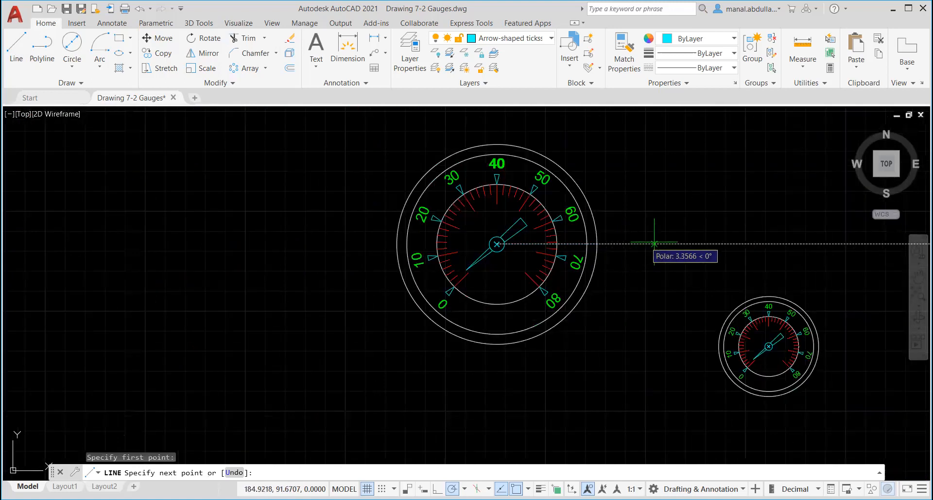
middle_click_drag(654, 242, 386, 242)
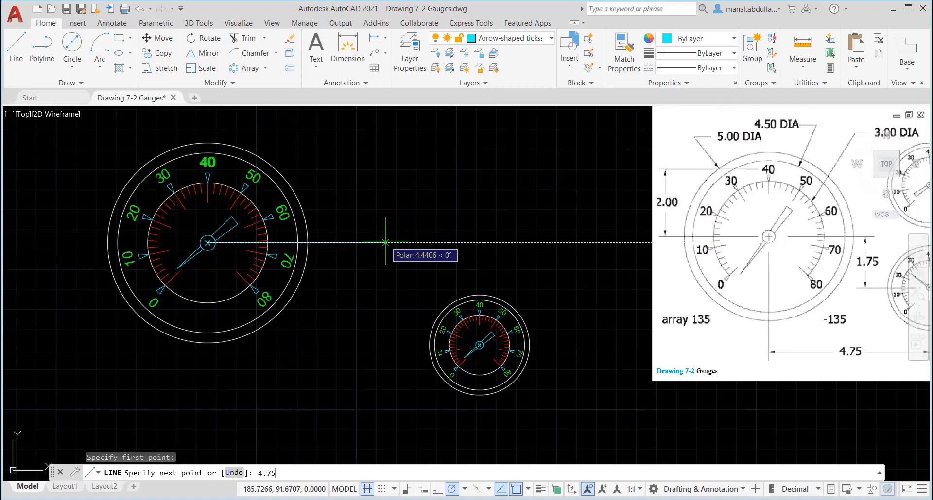
key("Return")
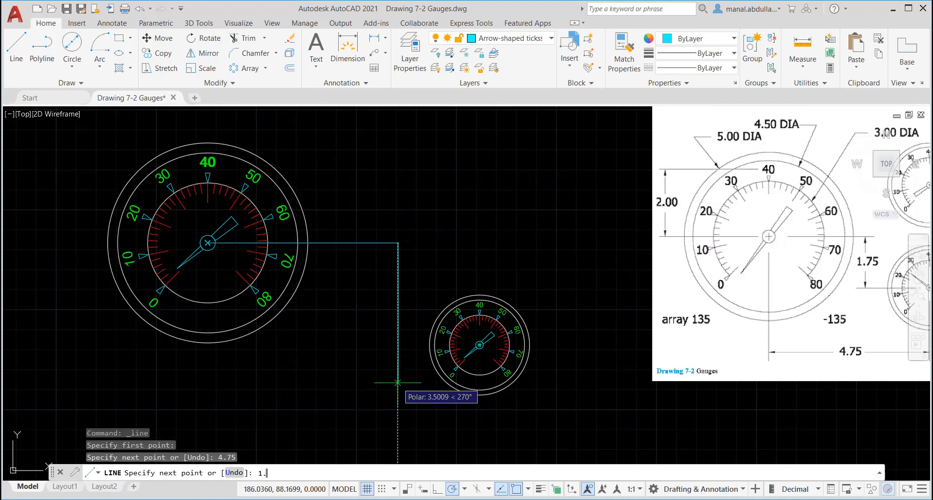
key("Return")
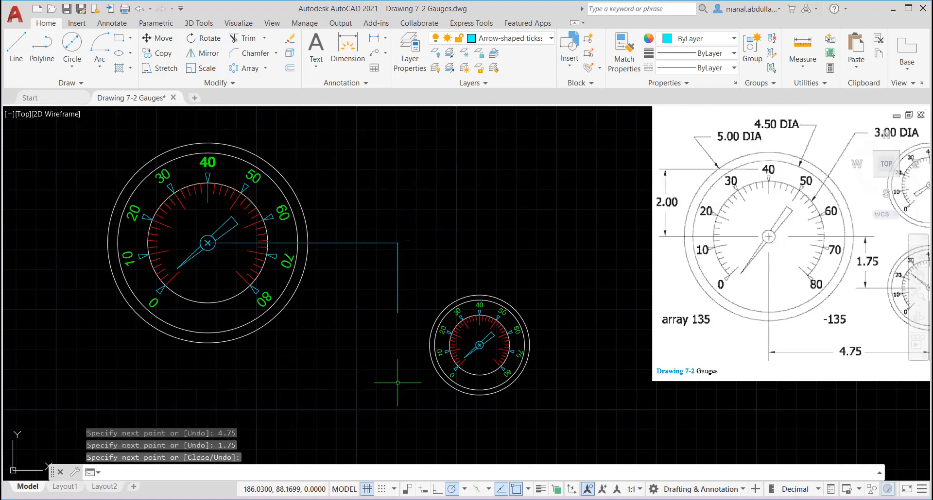
key("Return")
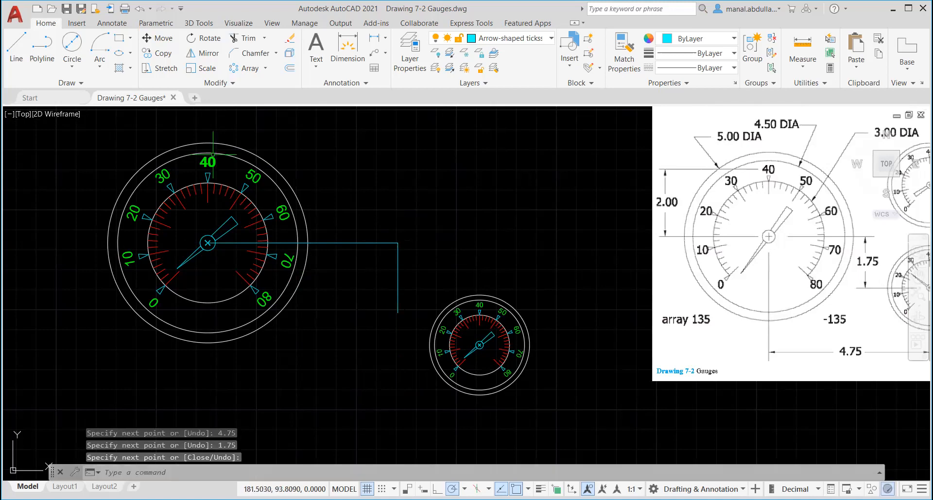
Step: Move the small gauge by its centre point onto the lower end of the vertical guide line
left_click(157, 43)
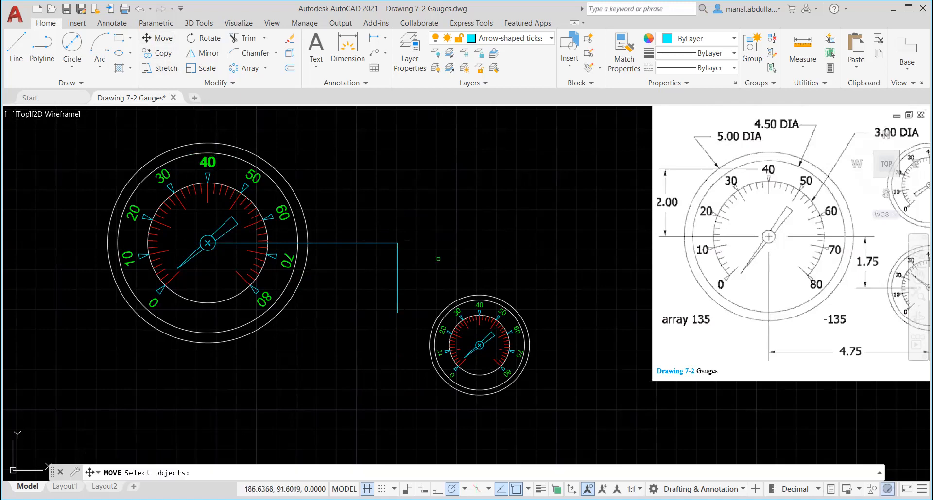
left_click(554, 272)
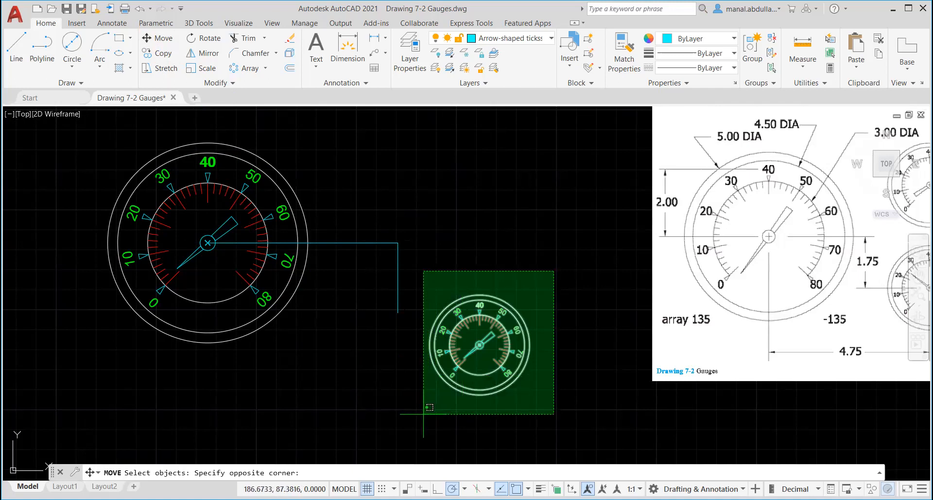
left_click(428, 412)
key("Return")
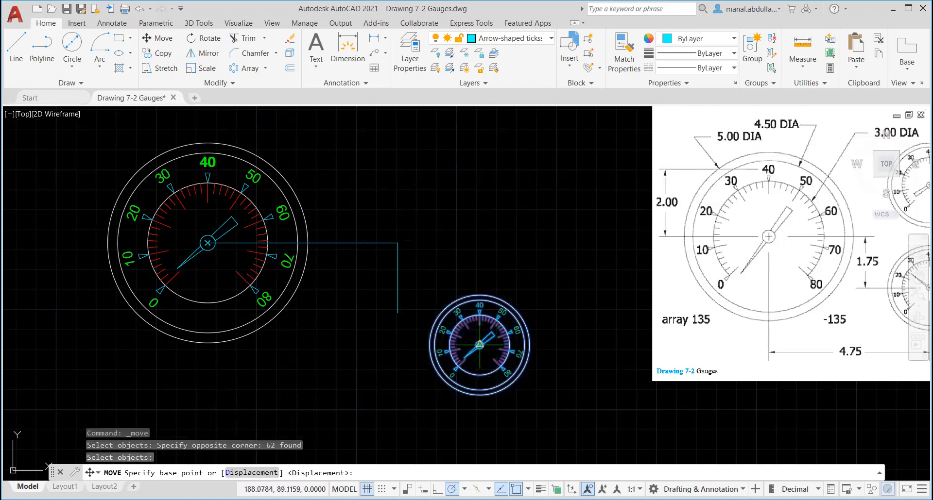
left_click(480, 346)
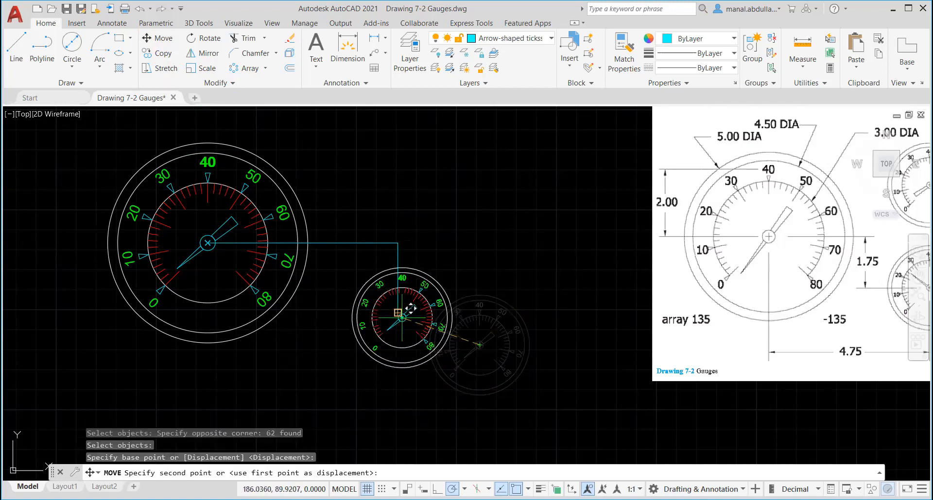
left_click(397, 313)
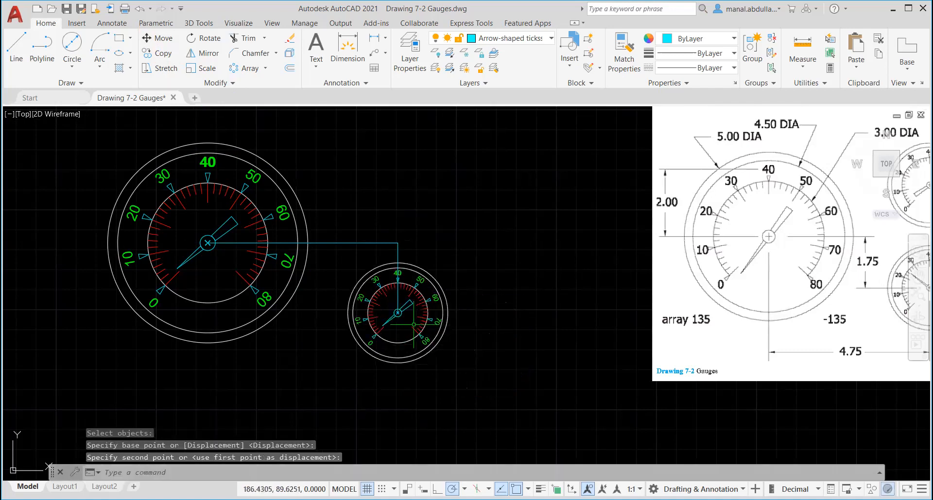
Step: Delete the two guide lines between the large gauge and the small gauge
left_click(410, 219)
left_click(396, 247)
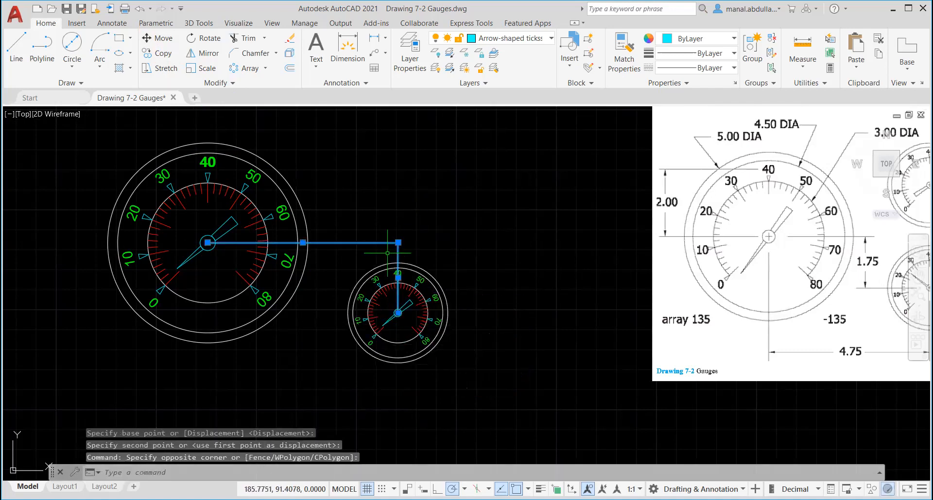
key("Delete")
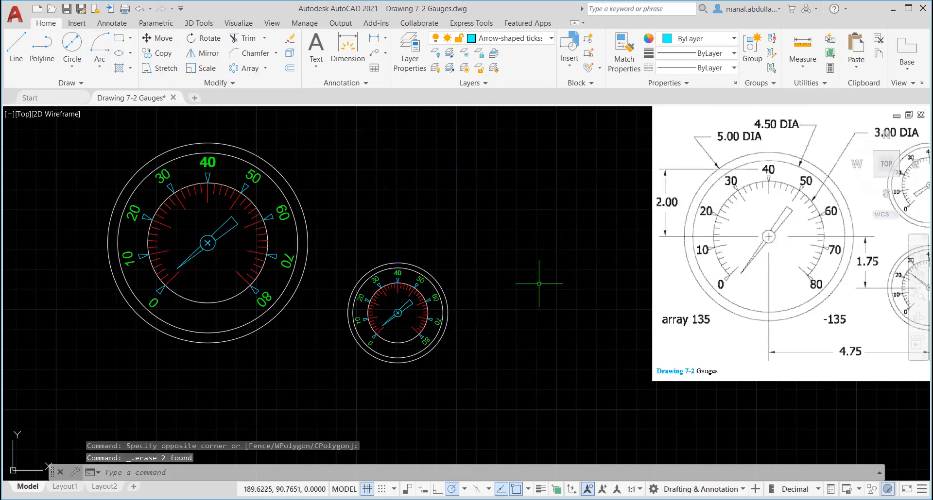
Step: Copy the small gauge from its centre point to a spot 3.5 units straight above it
scroll(829, 324, "down", 2)
middle_click_drag(851, 319, 652, 339)
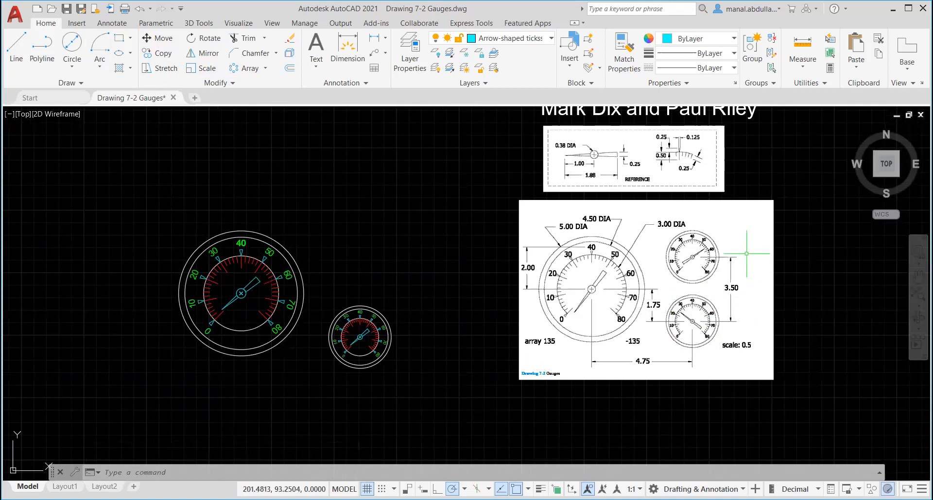
left_click(156, 54)
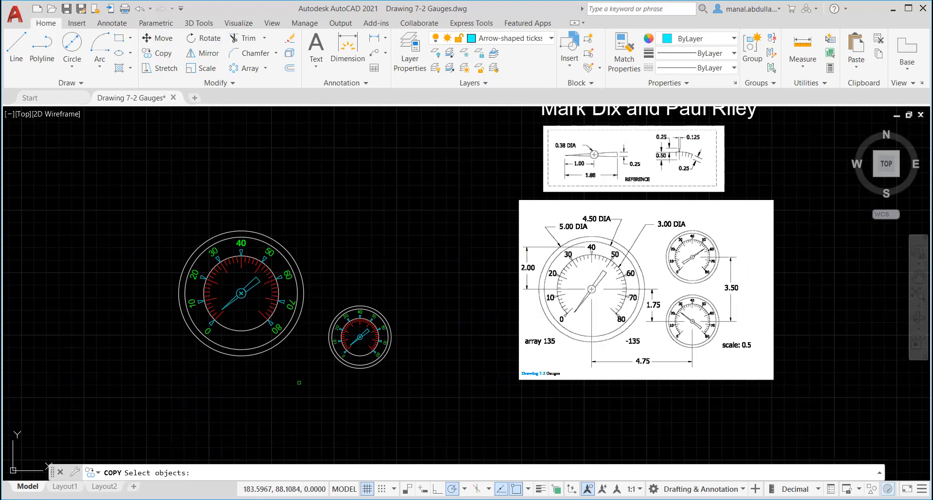
left_click(319, 392)
left_click(425, 280)
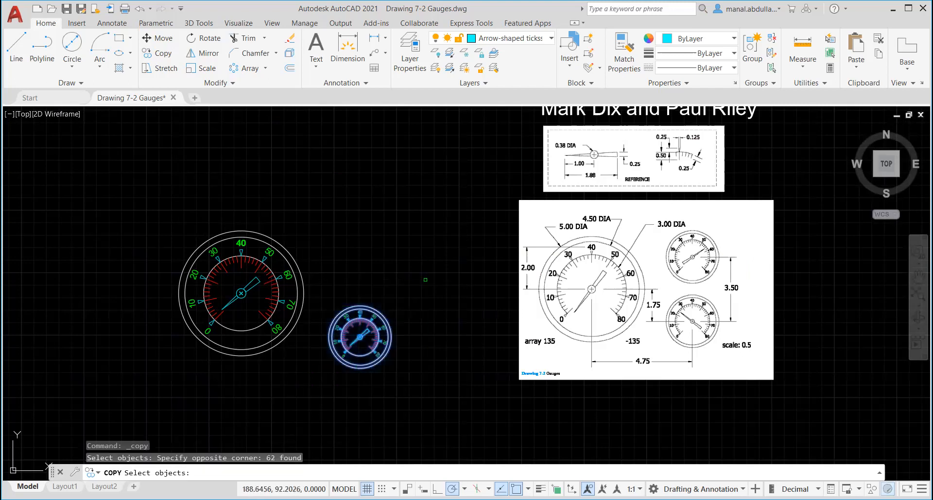
key("Return")
scroll(352, 346, "up", 5)
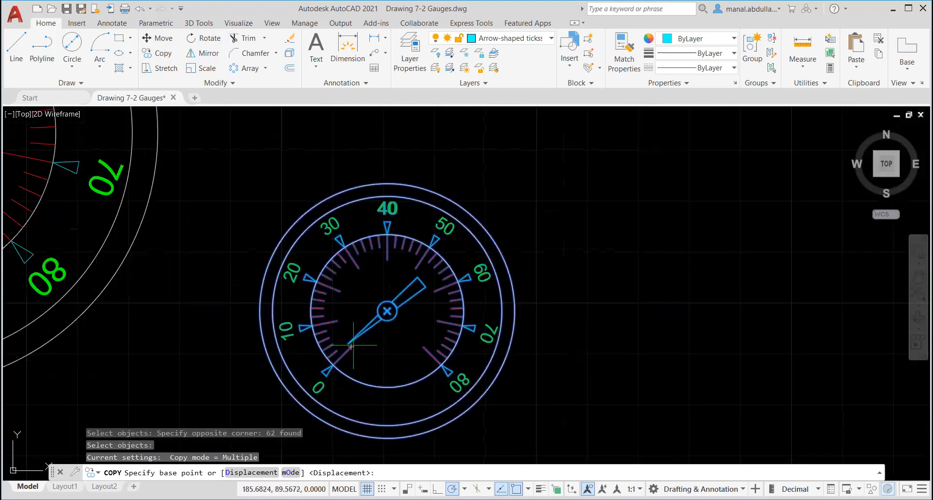
left_click(387, 311)
scroll(394, 213, "down", 5)
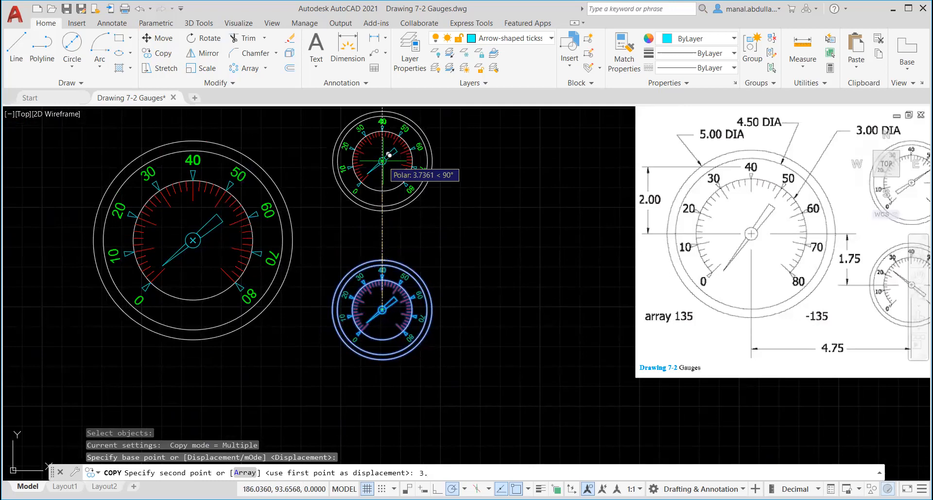
key("Return")
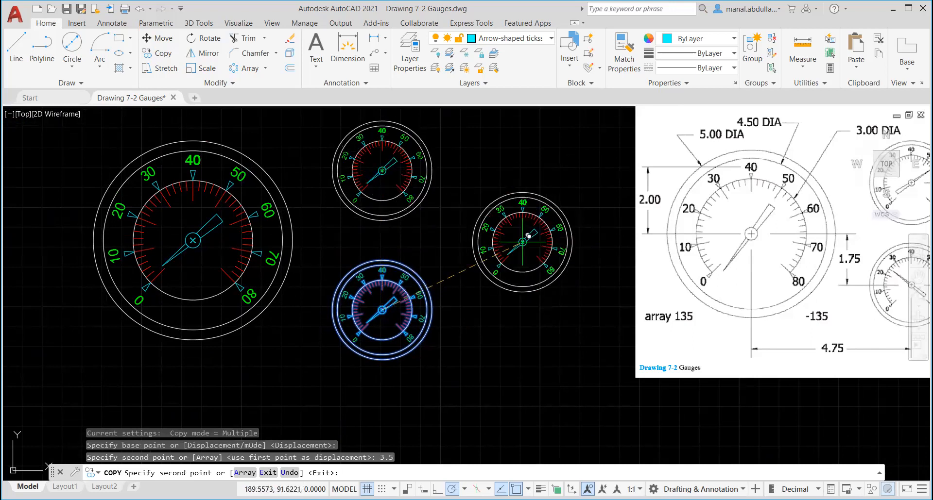
key("Escape")
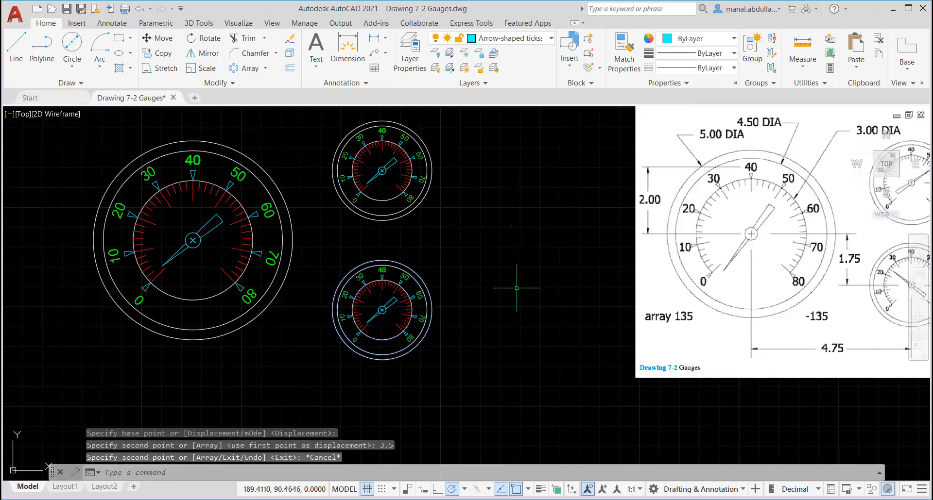
Step: Make Dim the current layer for annotating the gauges
scroll(516, 287, "down", 2)
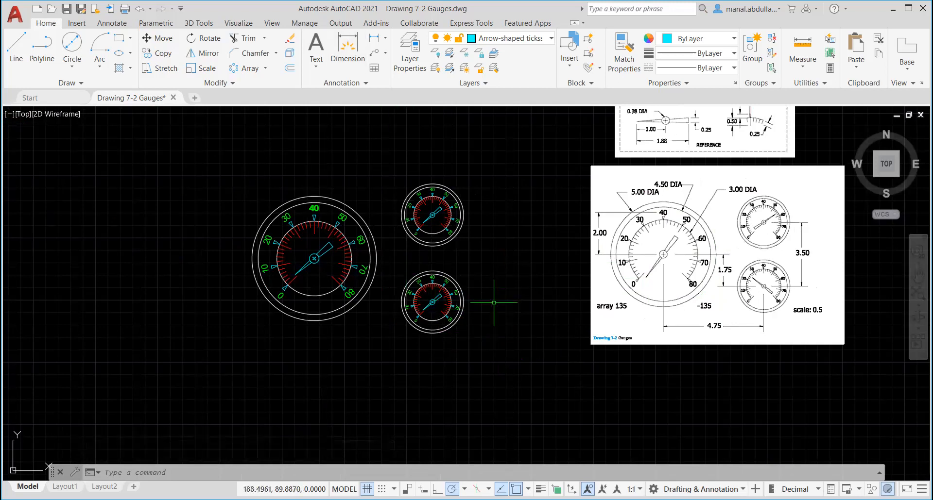
middle_click_drag(483, 281, 469, 320)
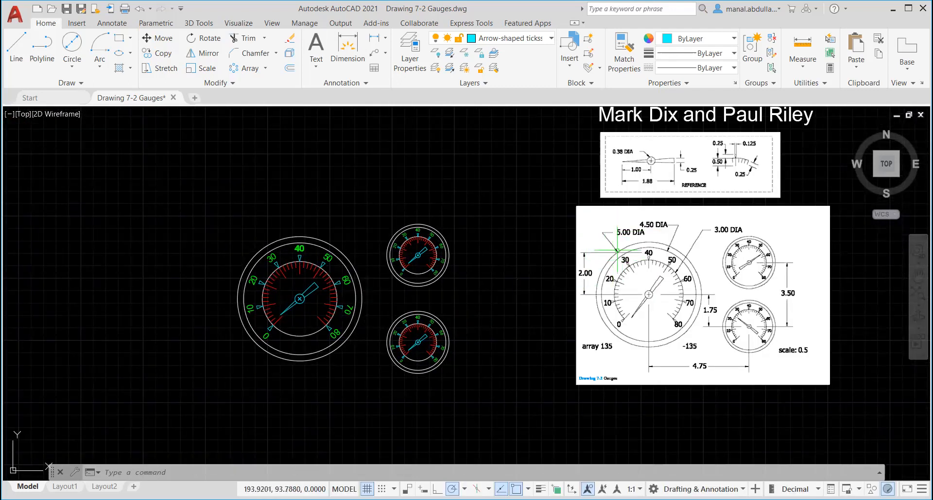
left_click(112, 23)
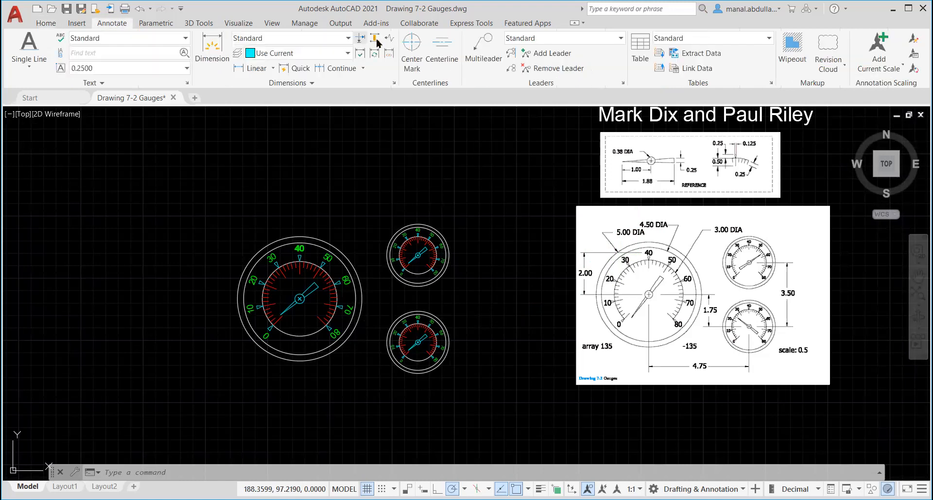
left_click(46, 23)
left_click(544, 41)
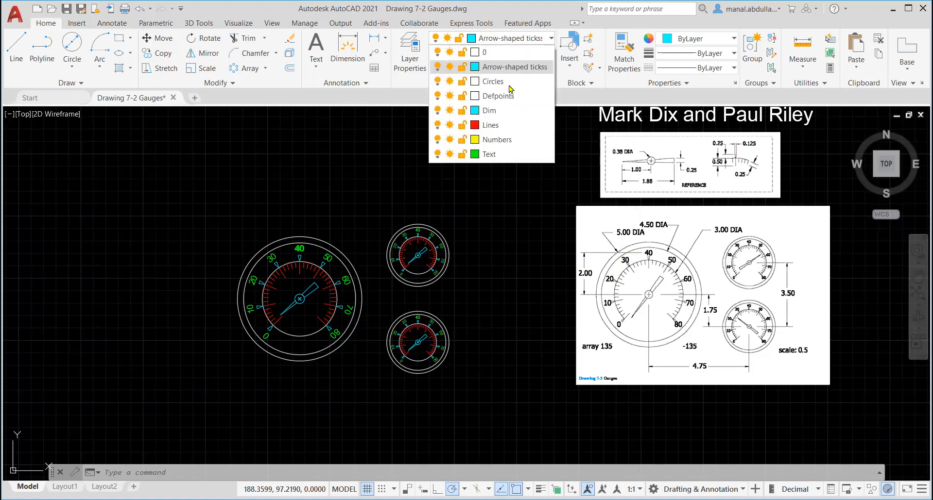
left_click(491, 110)
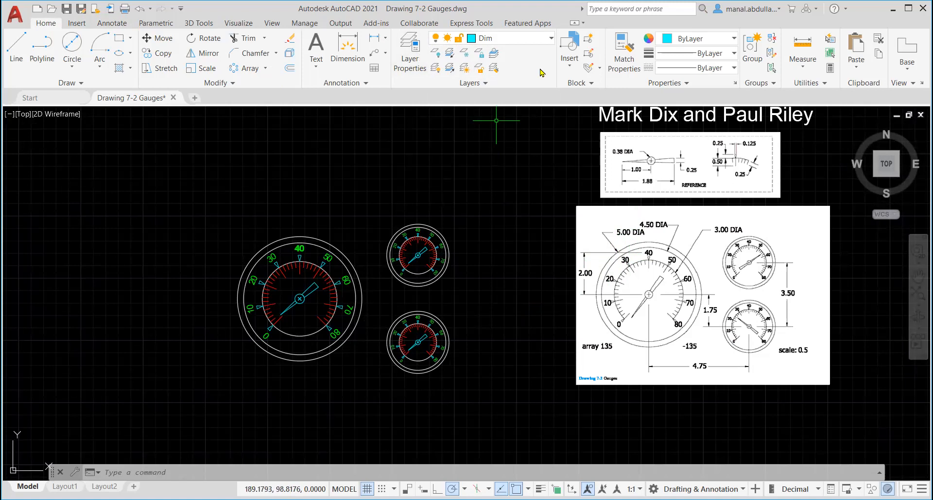
Step: Turn off the Geometric Center object snap while preparing to place a multileader
left_click(112, 23)
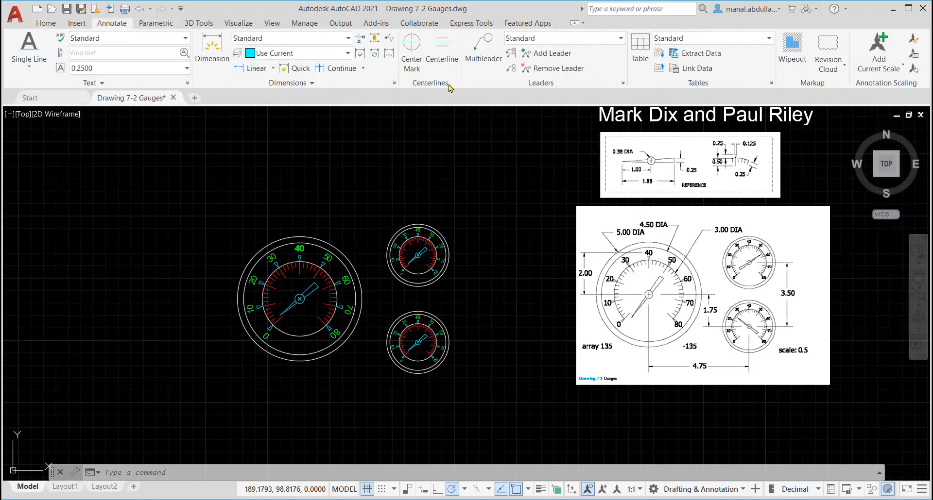
left_click(484, 49)
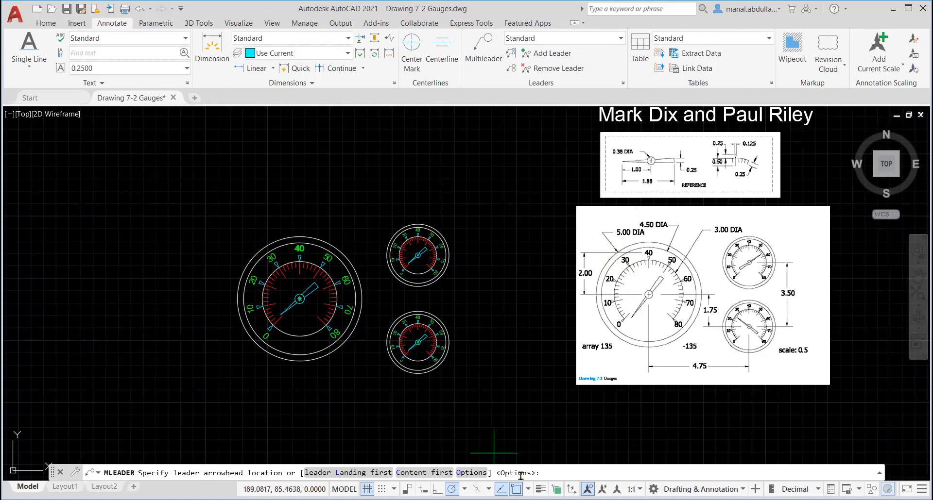
right_click(505, 464, "shift")
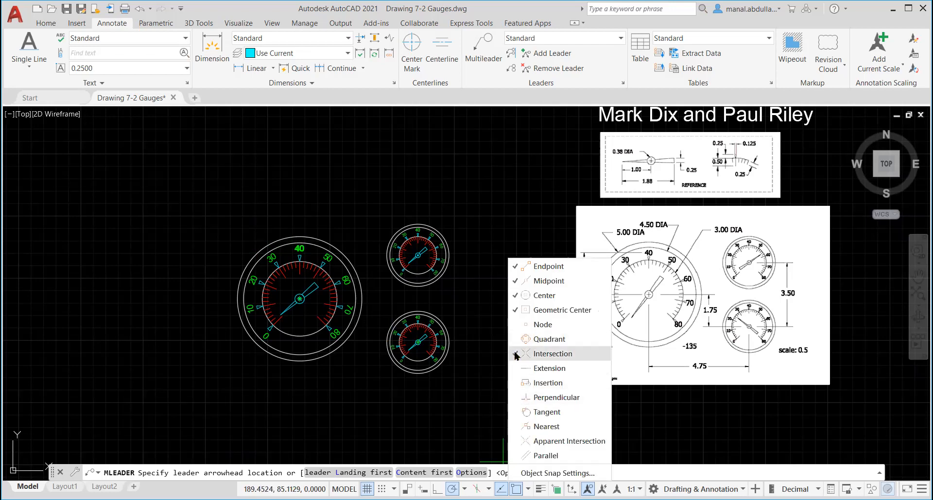
left_click(516, 310)
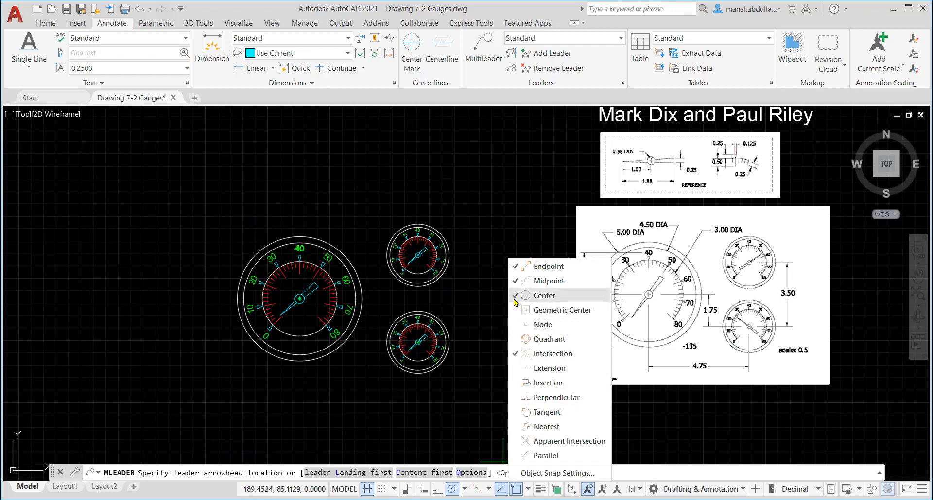
left_click(489, 288)
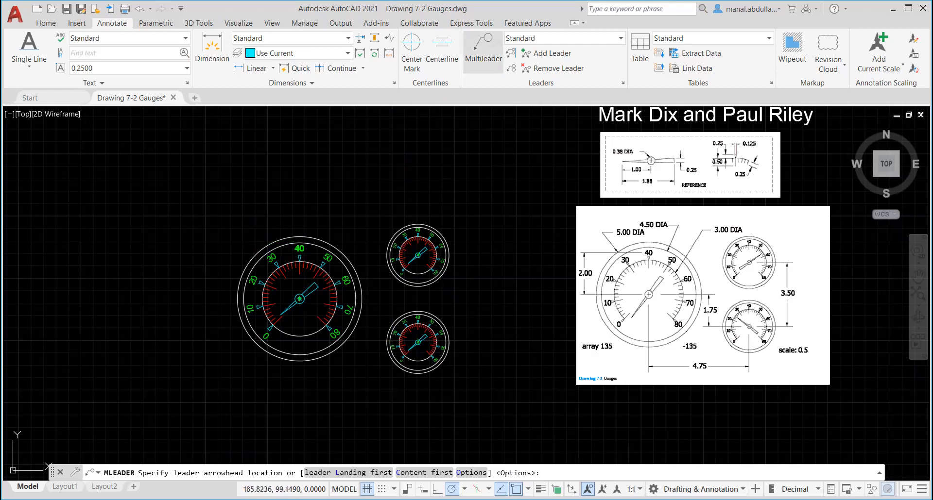
Step: Add a multileader reading "5.00 DIA" pointing to the upper-left part of the large gauge's outermost circle
left_click(481, 60)
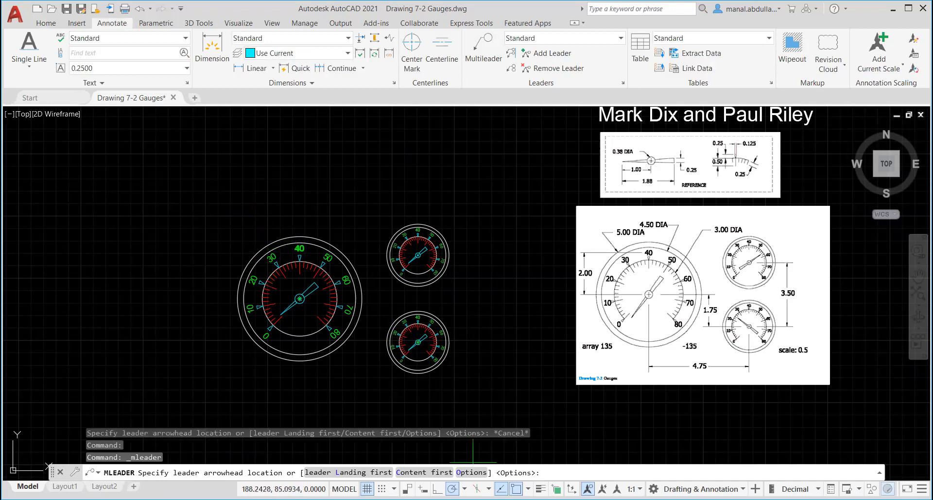
left_click(528, 489)
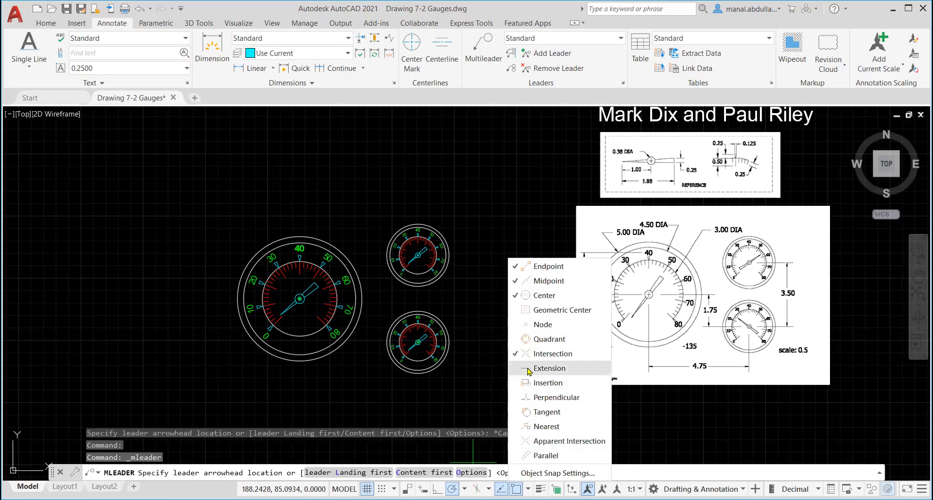
left_click(516, 430)
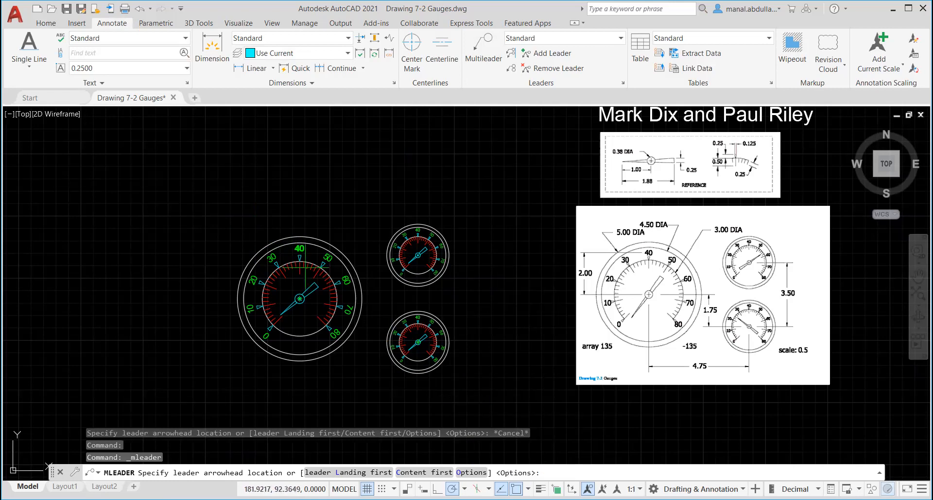
left_click(262, 249)
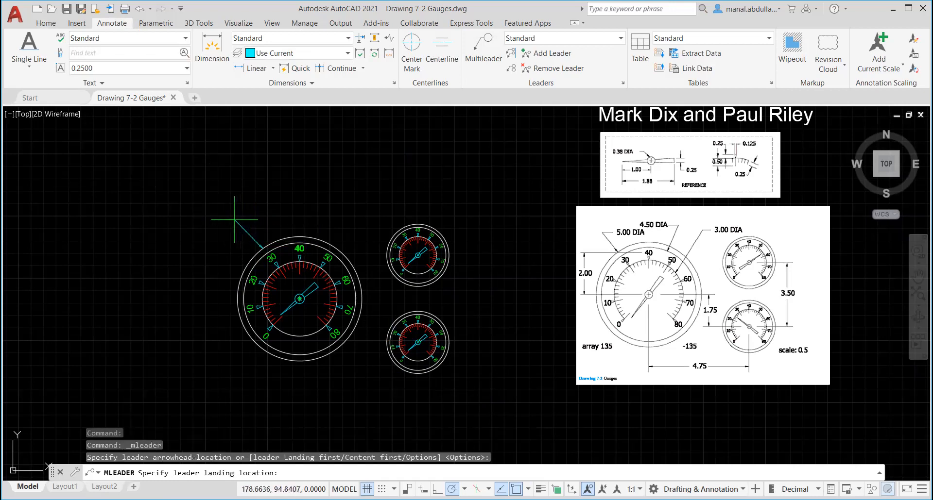
left_click(234, 220)
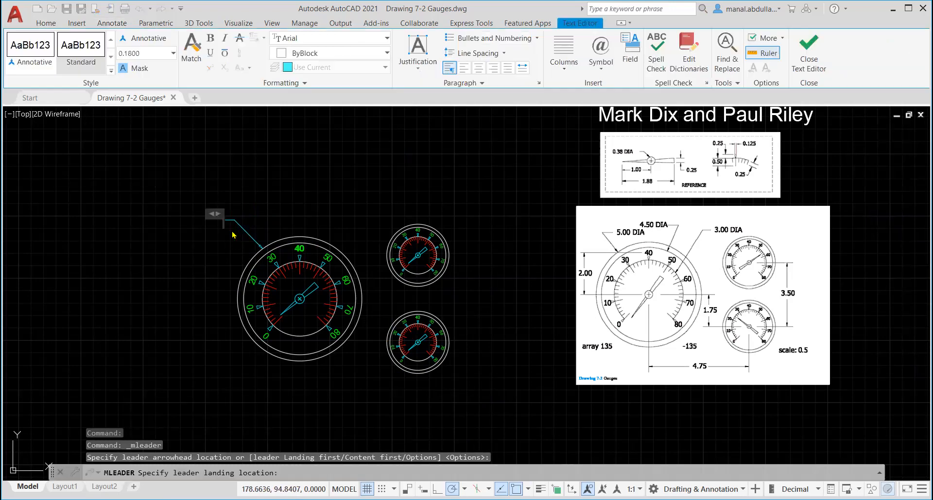
type("5.00 DIA")
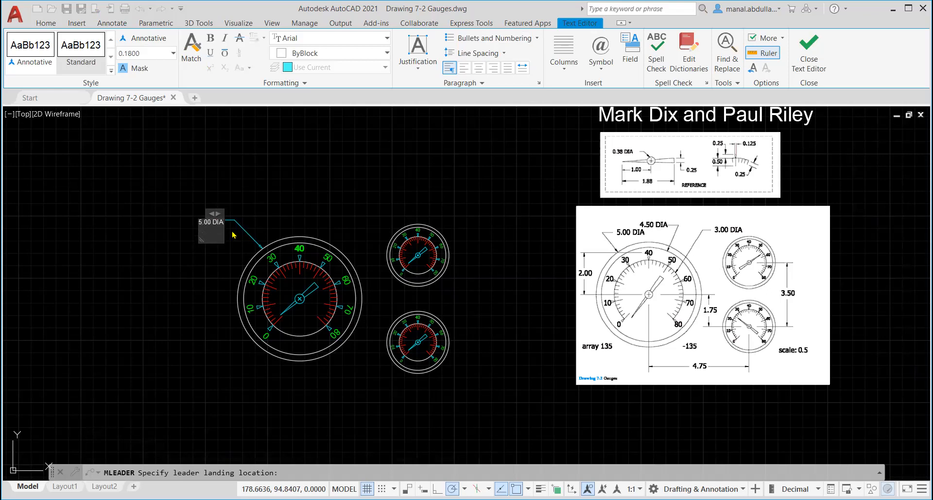
left_click(234, 249)
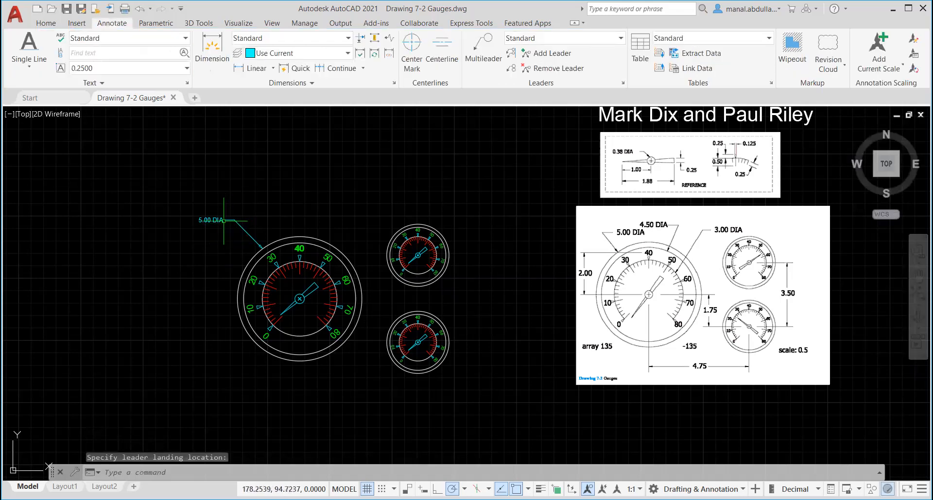
Step: Reposition the landing of the 5.00 DIA leader so its text sits just above the large gauge's upper-left edge
left_click(226, 219)
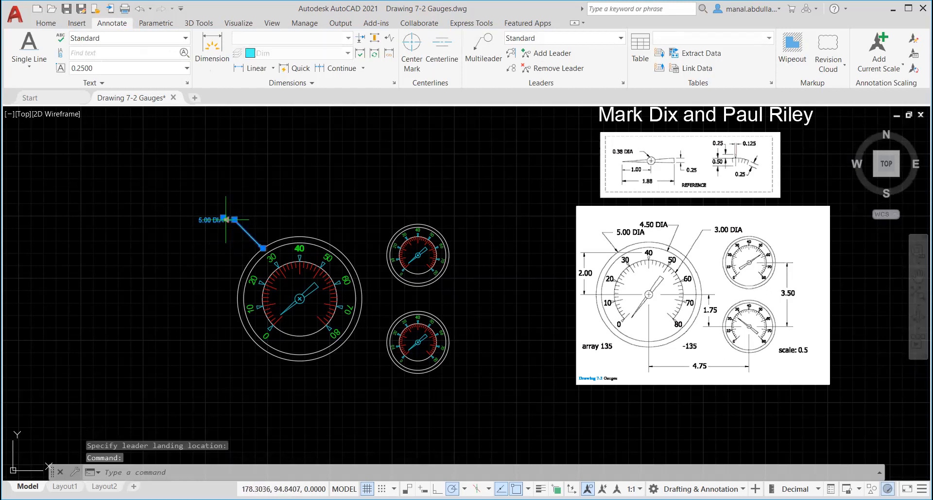
left_click(223, 219)
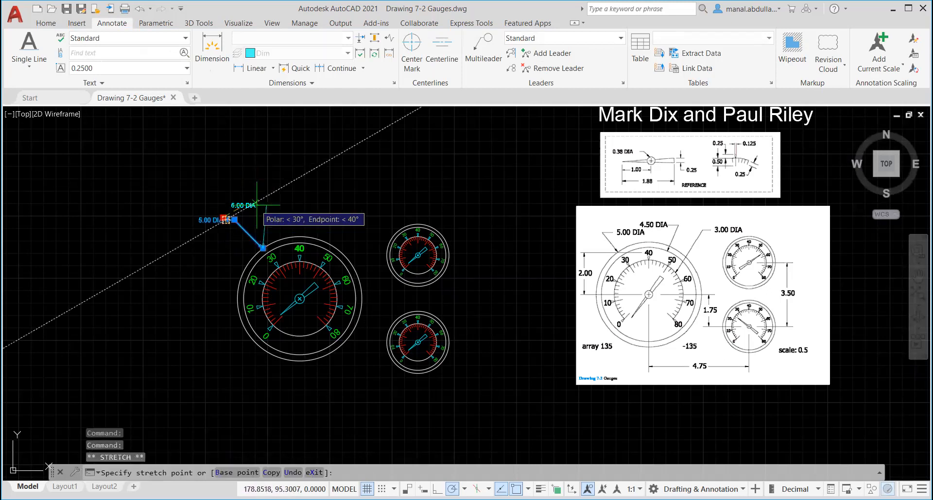
left_click(225, 241)
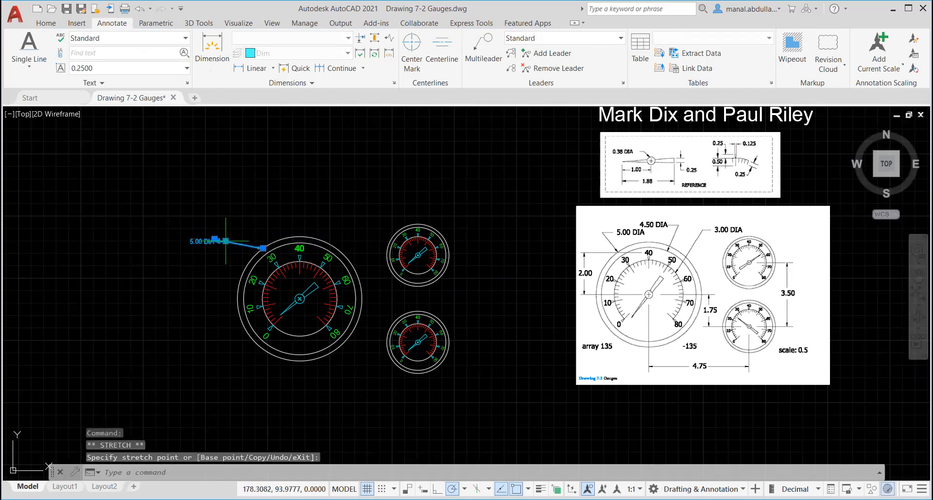
left_click(225, 241)
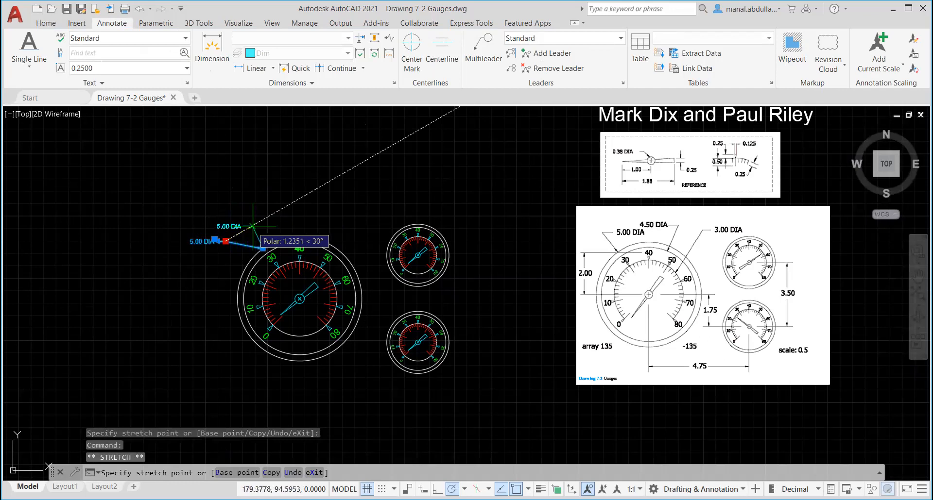
left_click(253, 227)
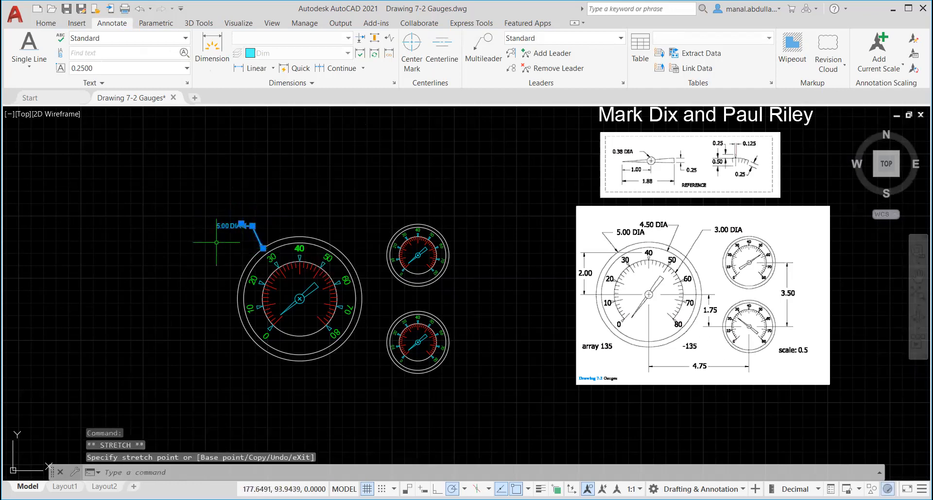
scroll(238, 246, "up", 2)
key("Escape")
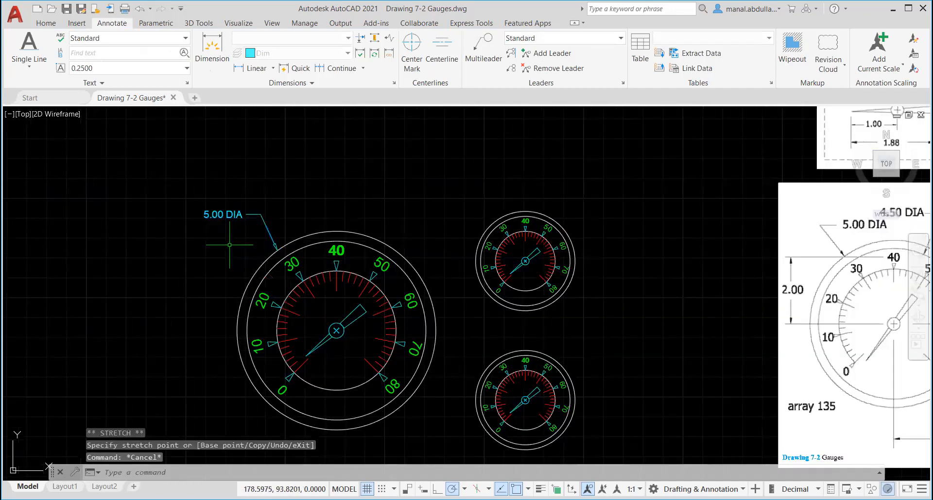
Step: Add a multileader reading "4.5 DIA" from the upper-right part of the large gauge's second circle, with its text above the gauge
scroll(407, 285, "down", 2)
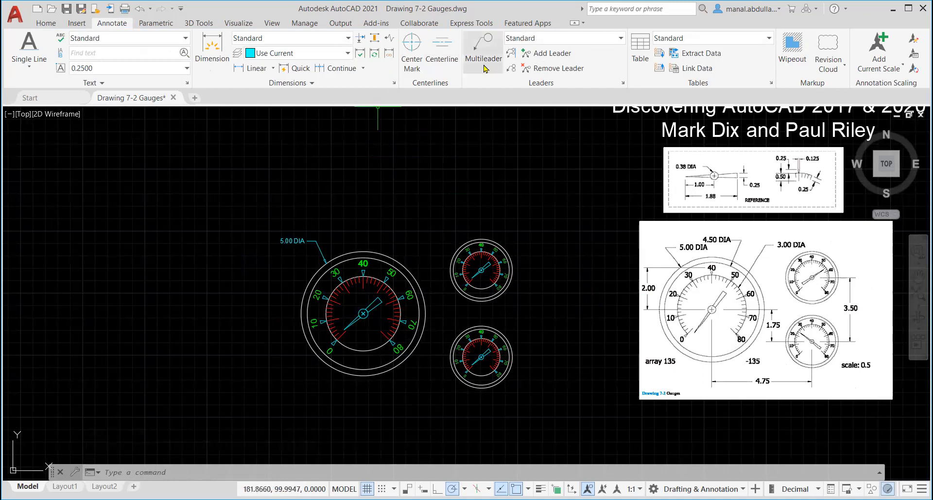
left_click(483, 49)
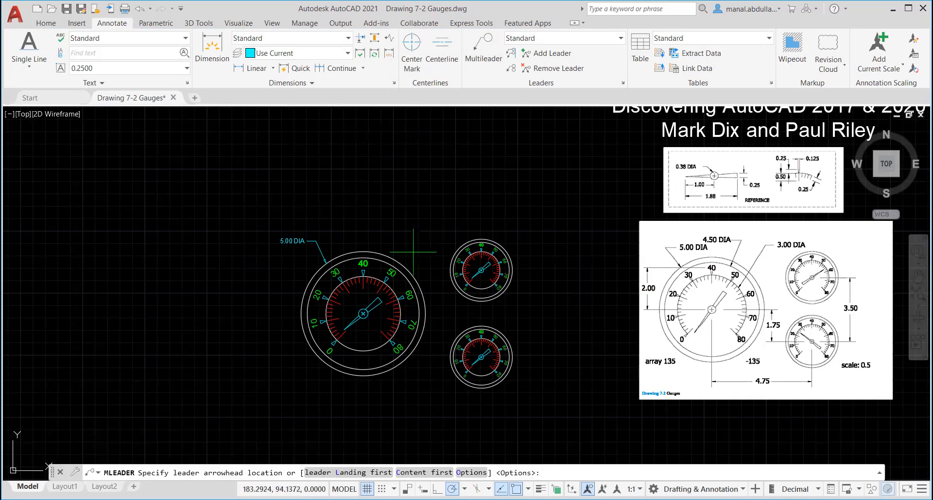
left_click(382, 261)
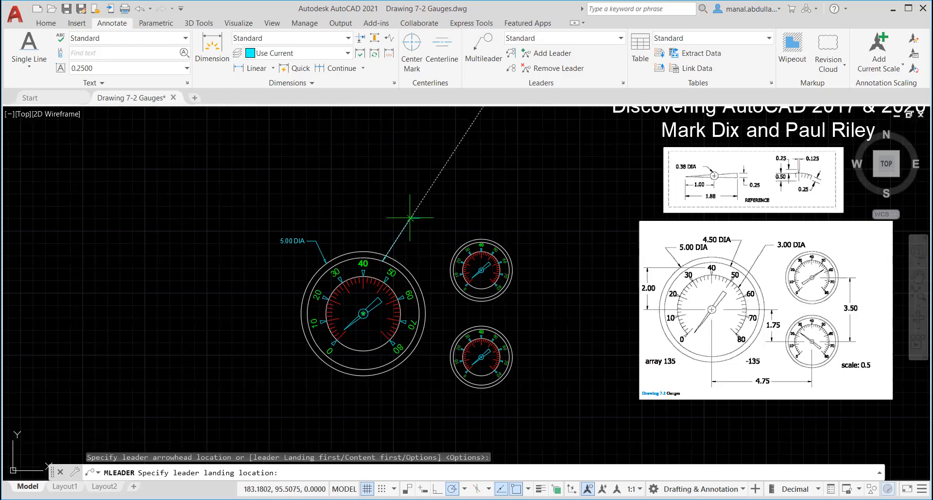
left_click(409, 218)
type("4.5")
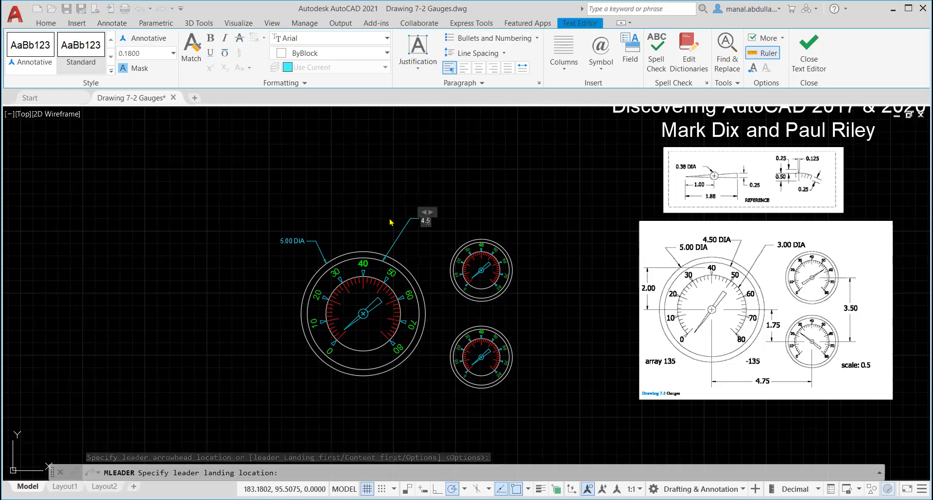
type(" DIA")
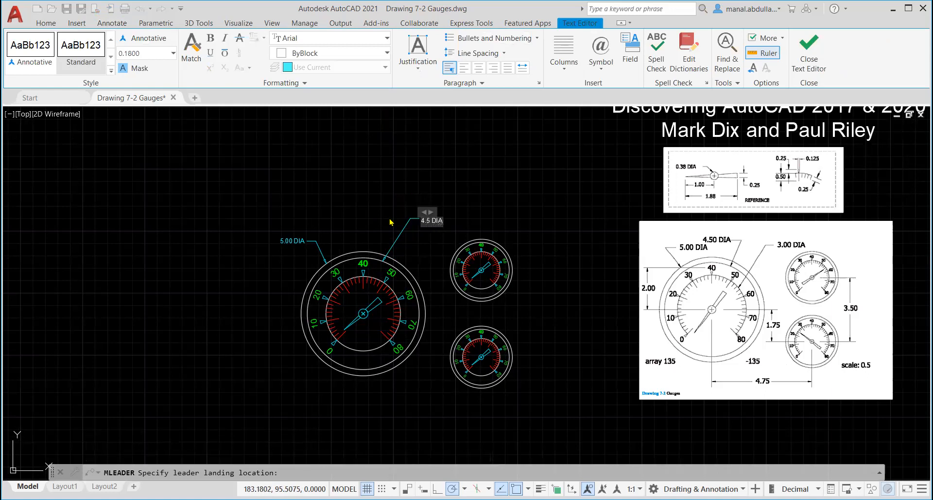
left_click(406, 408)
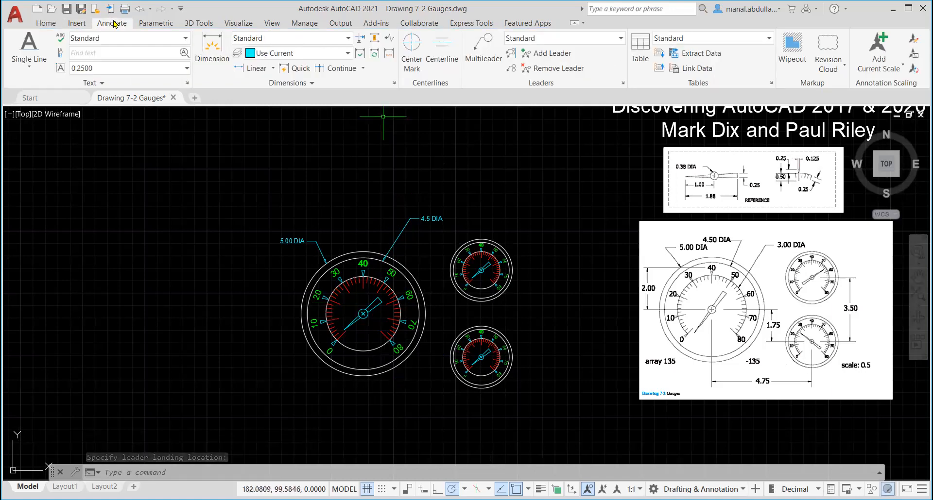
Step: Add a diameter dimension to the large gauge's inner tick circle, placing its text outside the gauge below the 5.00 DIA label
left_click(274, 69)
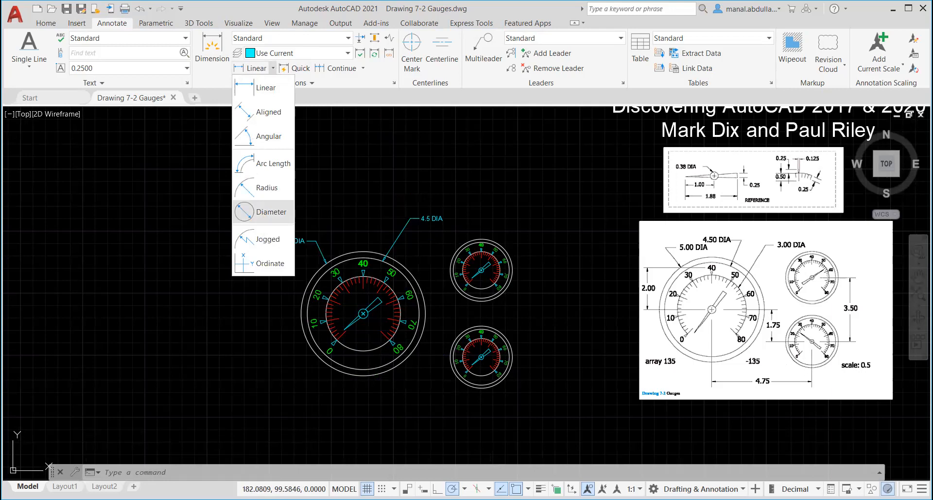
left_click(263, 214)
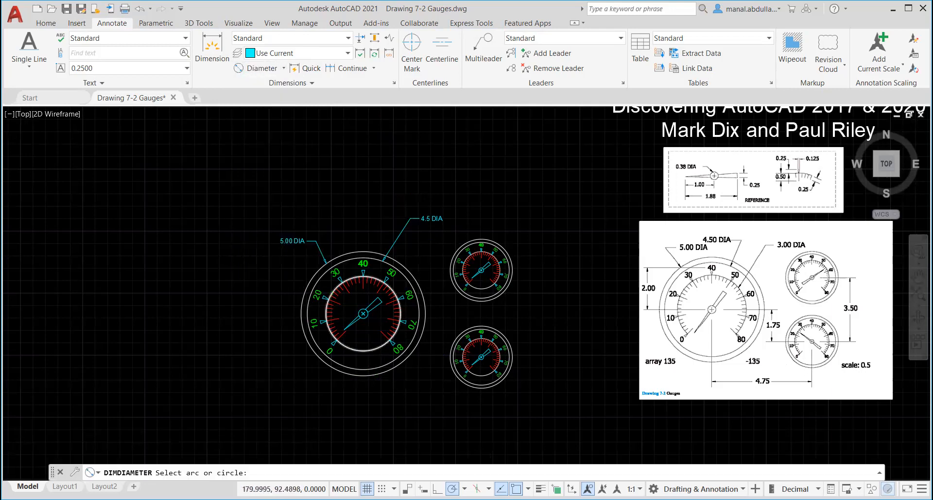
scroll(331, 294, "up", 4)
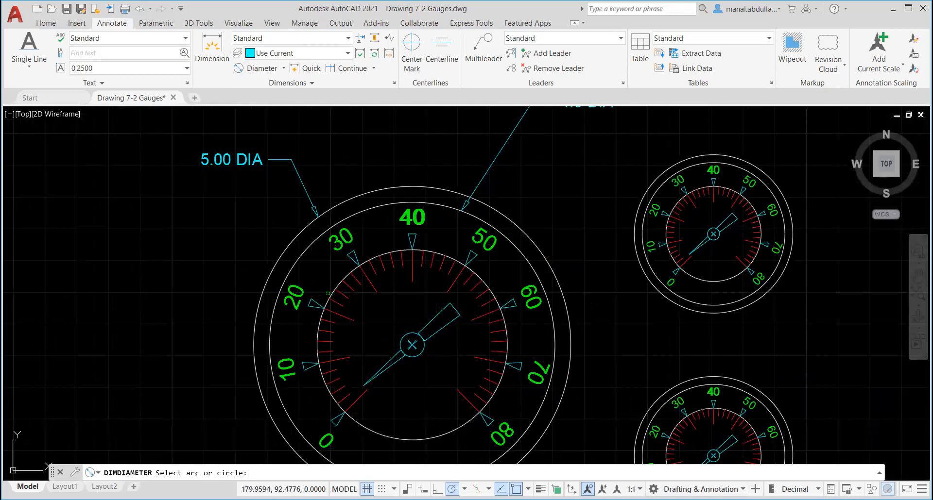
left_click(330, 294)
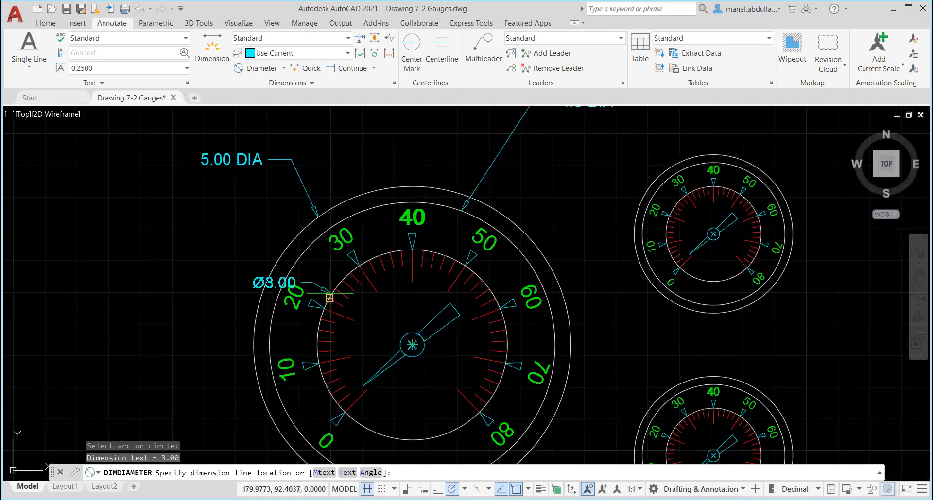
left_click(213, 243)
scroll(212, 249, "down", 4)
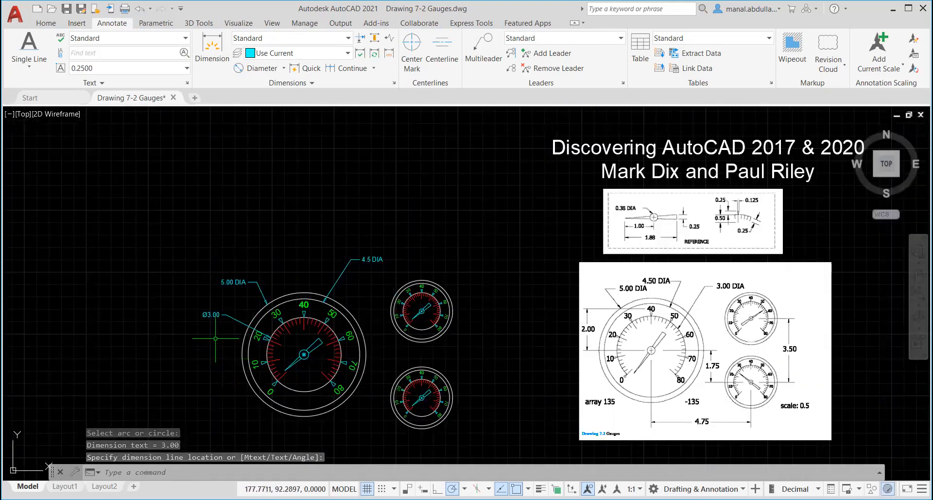
scroll(212, 335, "up", 2)
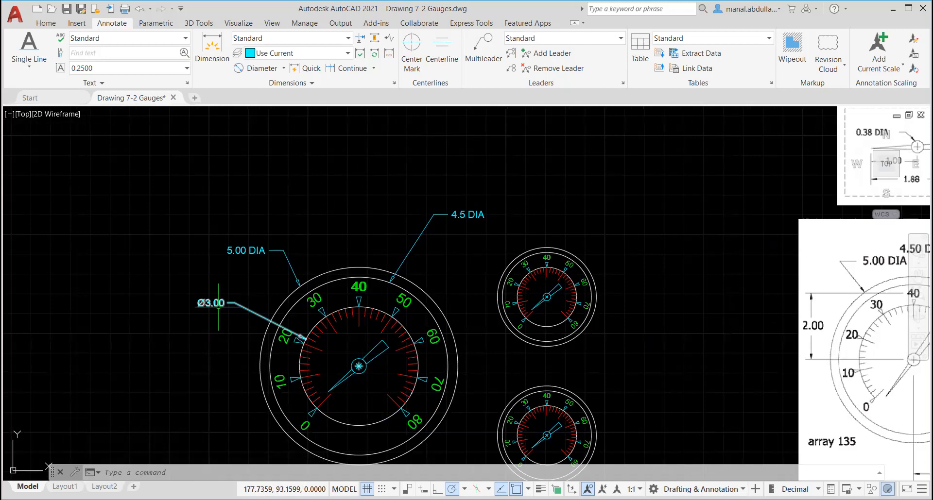
Step: Replace the text of the large gauge's inner tick circle diameter dimension with "3.00 DIA"
scroll(724, 258, "down", 2)
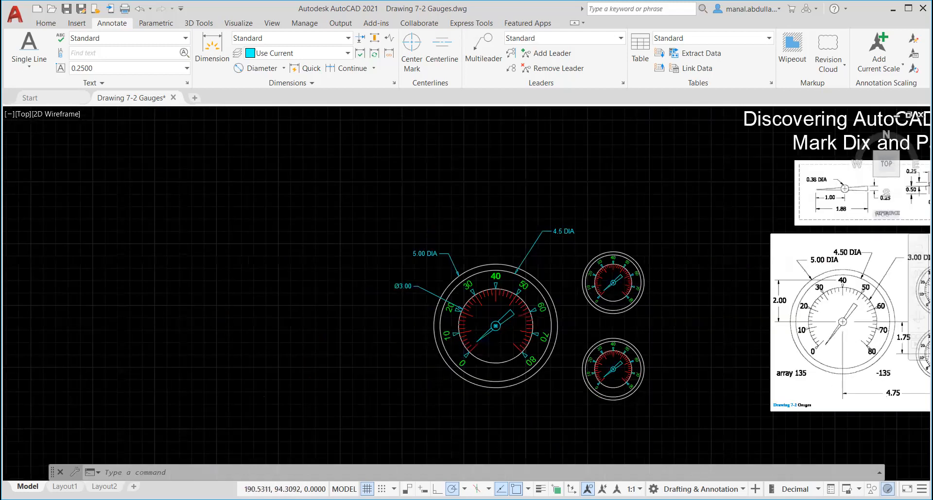
scroll(725, 260, "down", 2)
middle_click_drag(724, 259, 500, 242)
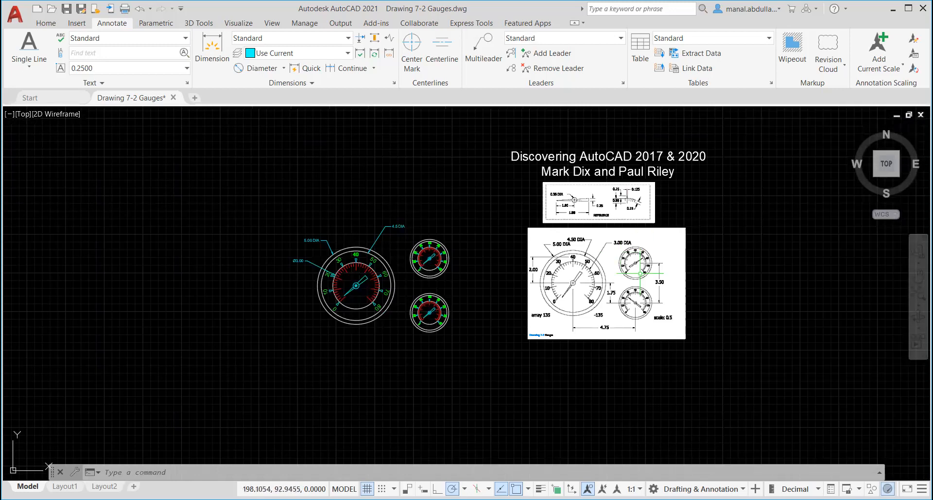
scroll(604, 299, "up", 2)
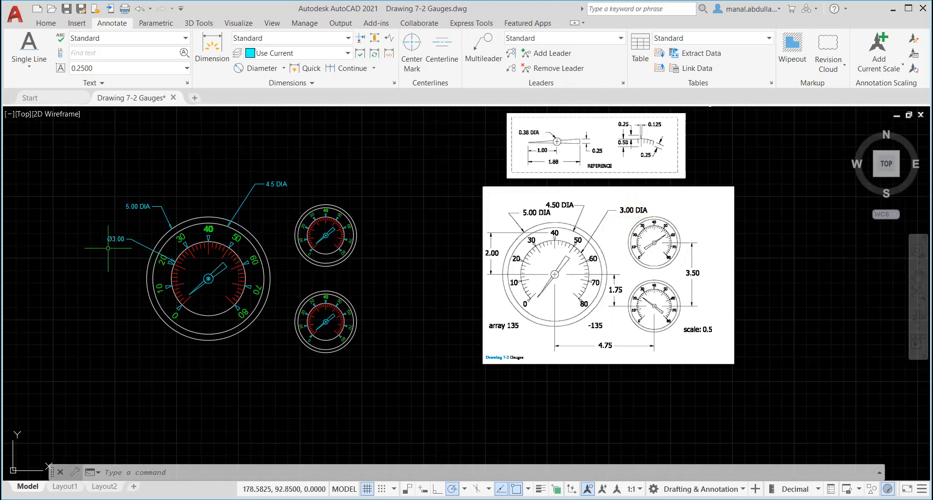
scroll(125, 246, "up", 4)
middle_click_drag(125, 247, 337, 238)
left_click(311, 219)
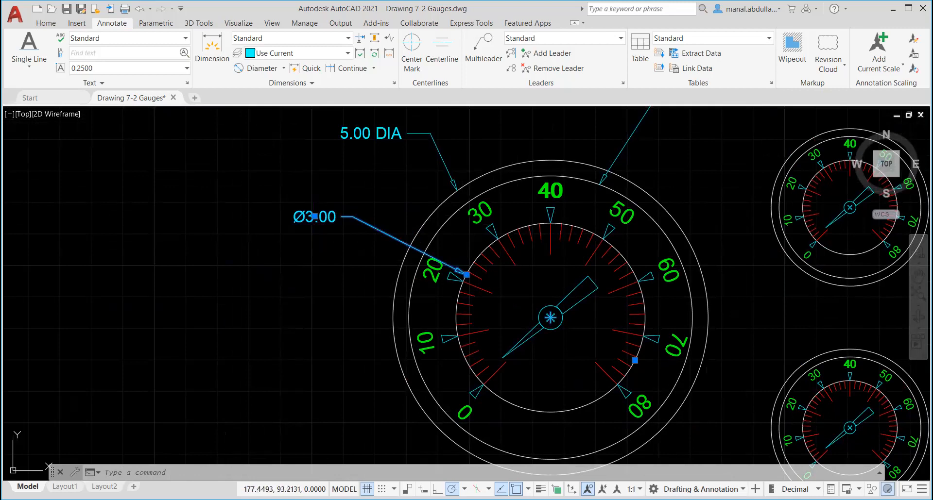
double_click(315, 217)
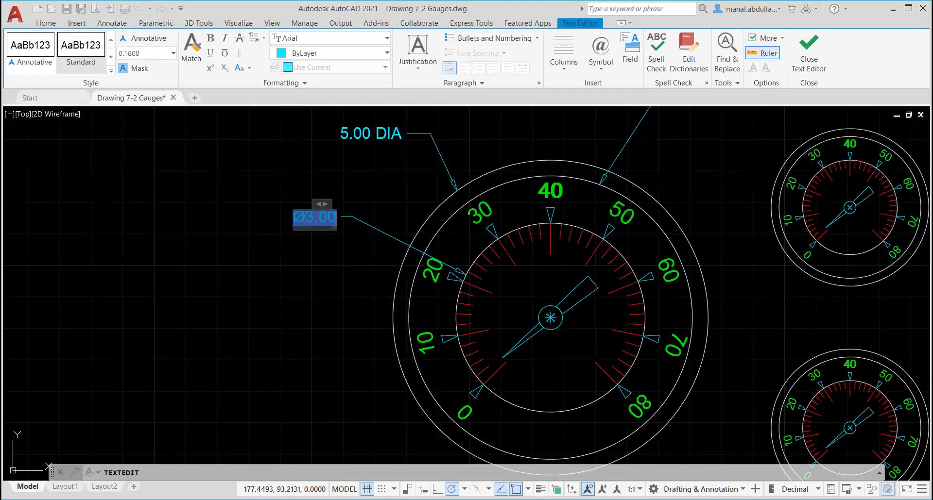
key("Delete")
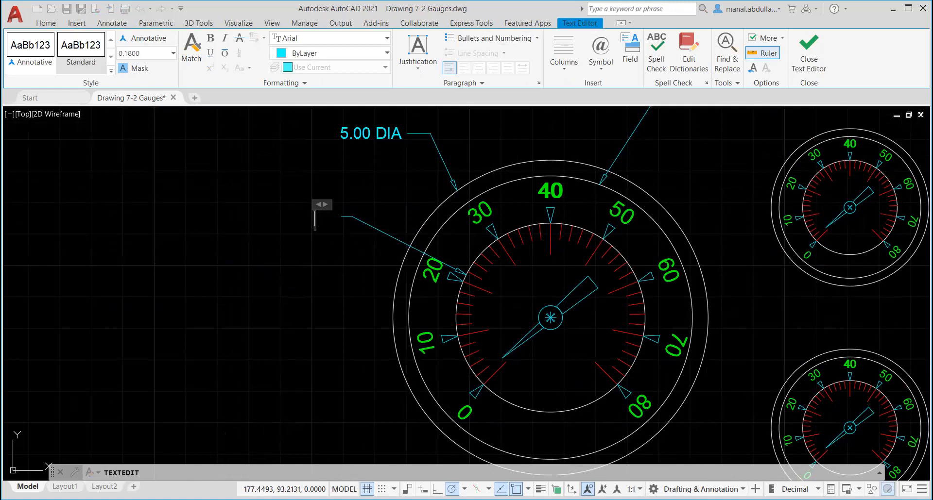
type("3.00 DIA")
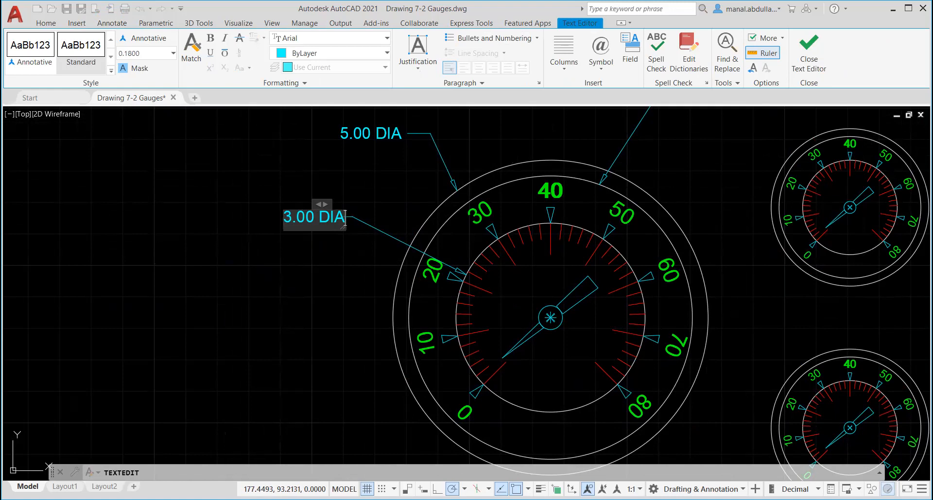
left_click(311, 273)
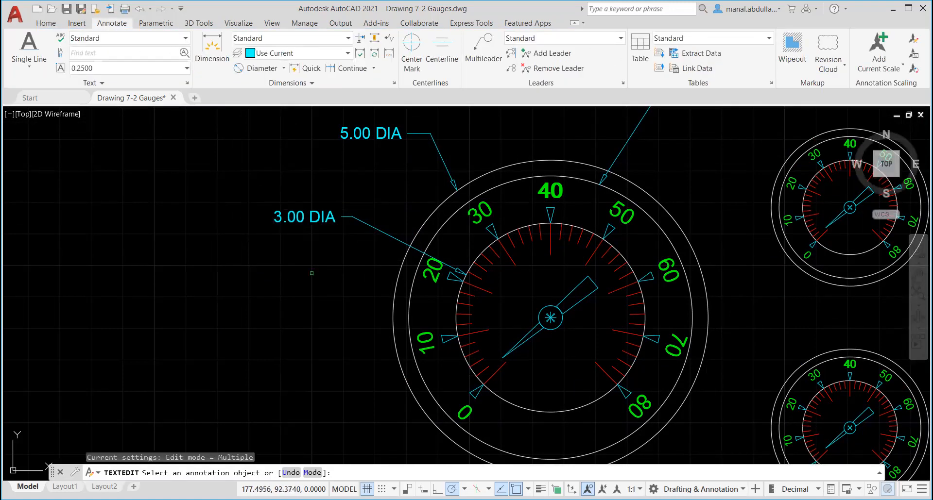
Step: Add a horizontal linear dimension from the large gauge's center to the lower small gauge's center, placing it below the gauges
scroll(365, 291, "down", 4)
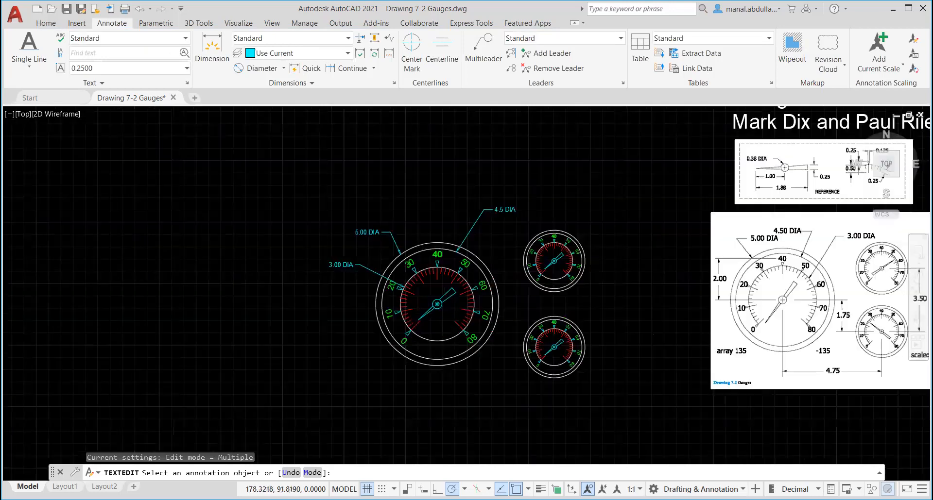
scroll(364, 299, "down", 1)
scroll(524, 349, "up", 1)
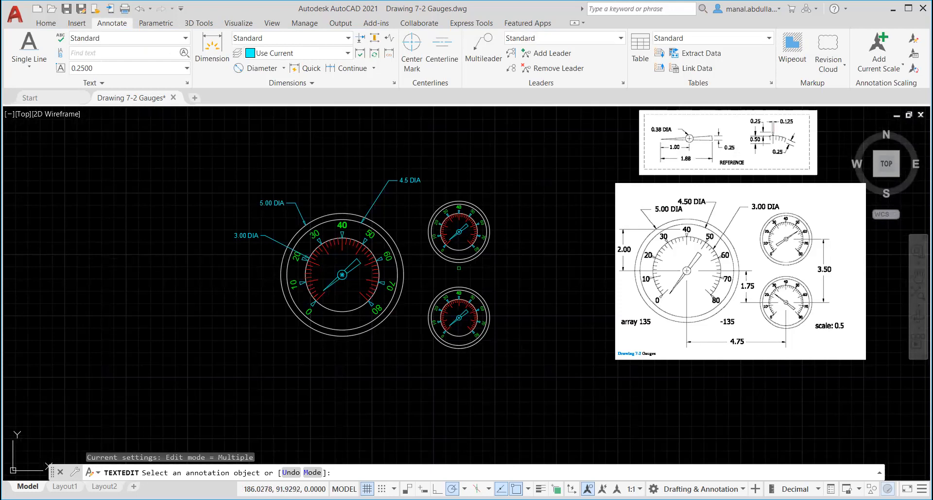
left_click(283, 68)
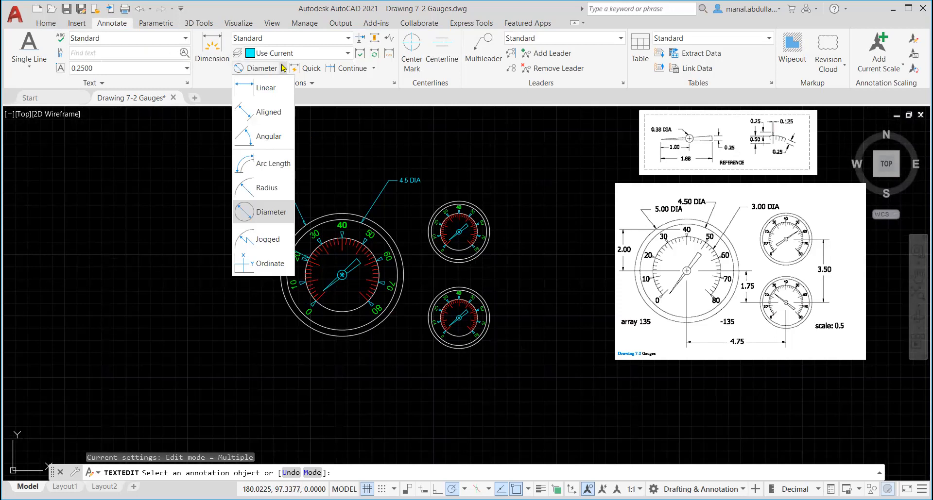
left_click(266, 87)
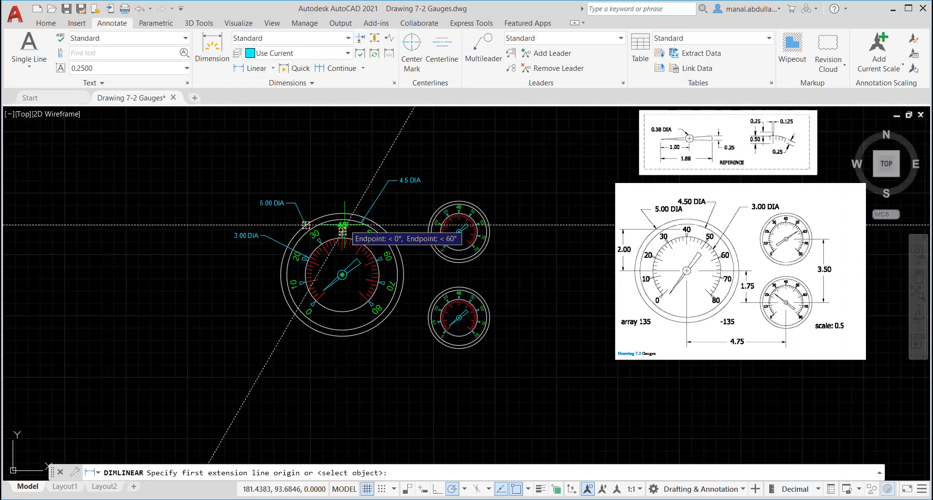
scroll(343, 275, "up", 4)
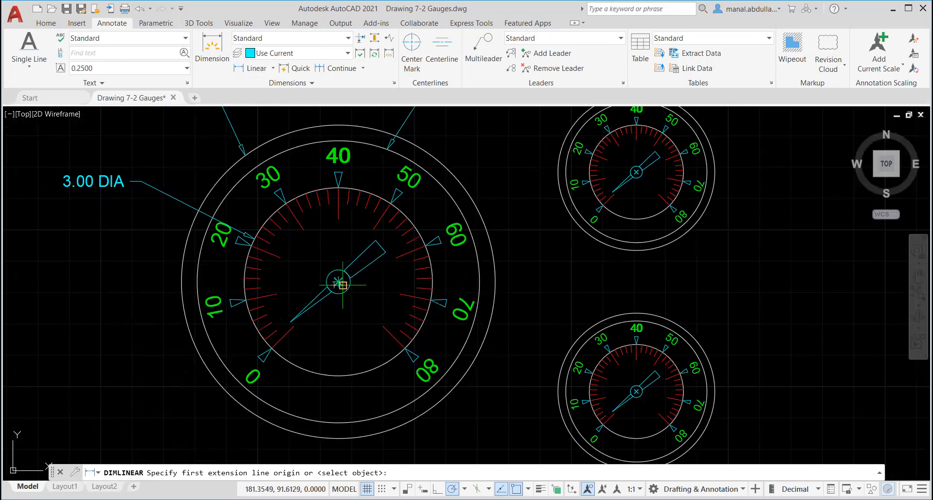
left_click(338, 283)
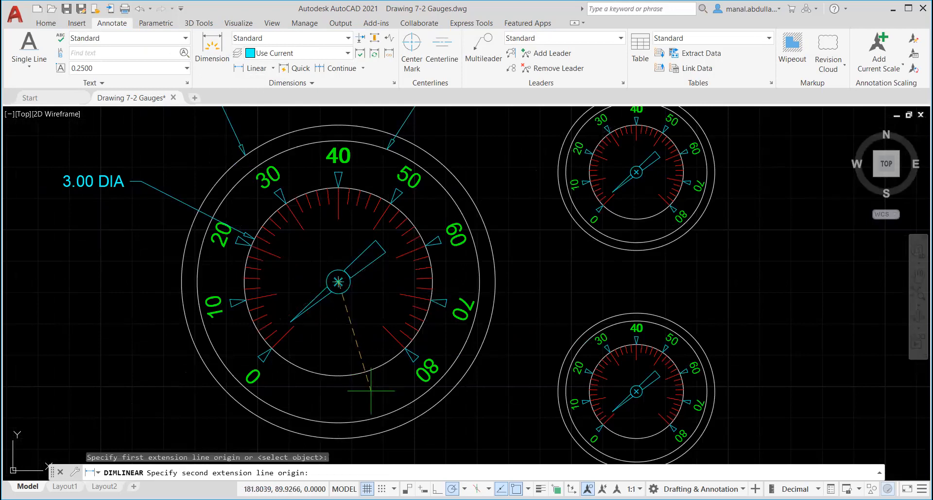
scroll(371, 390, "down", 4)
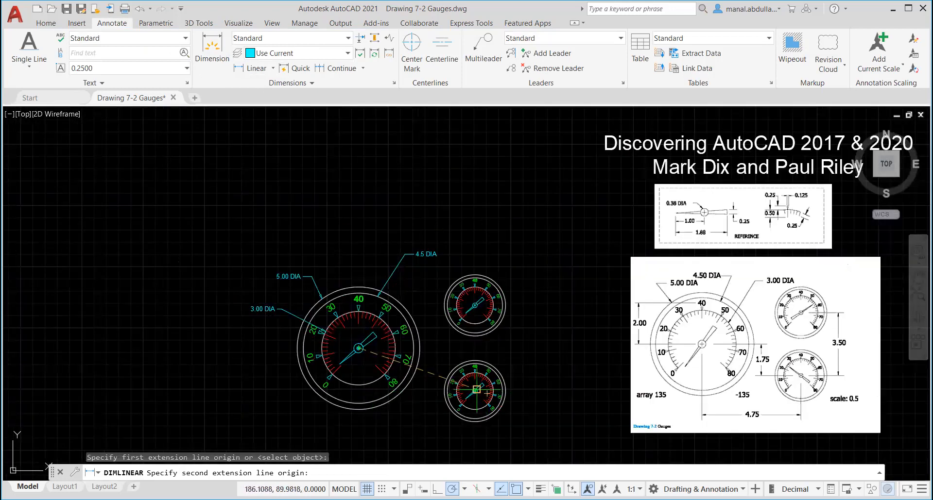
scroll(476, 389, "up", 4)
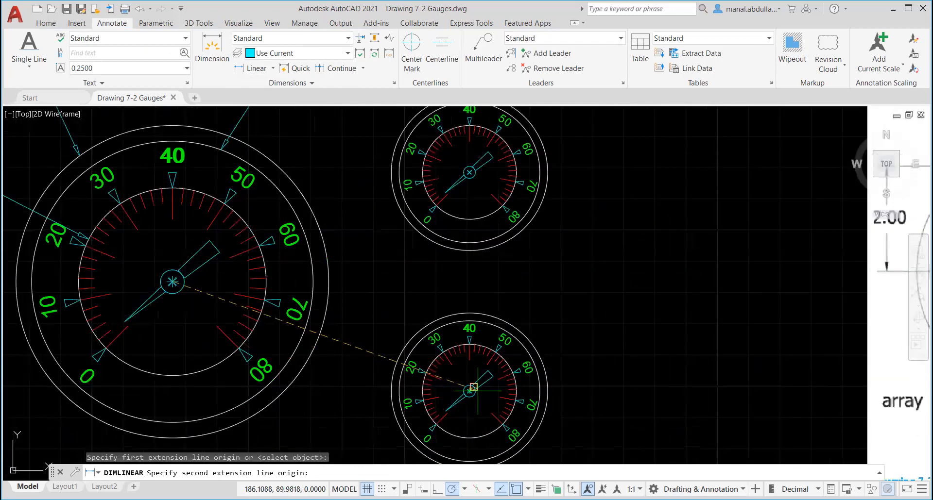
left_click(469, 392)
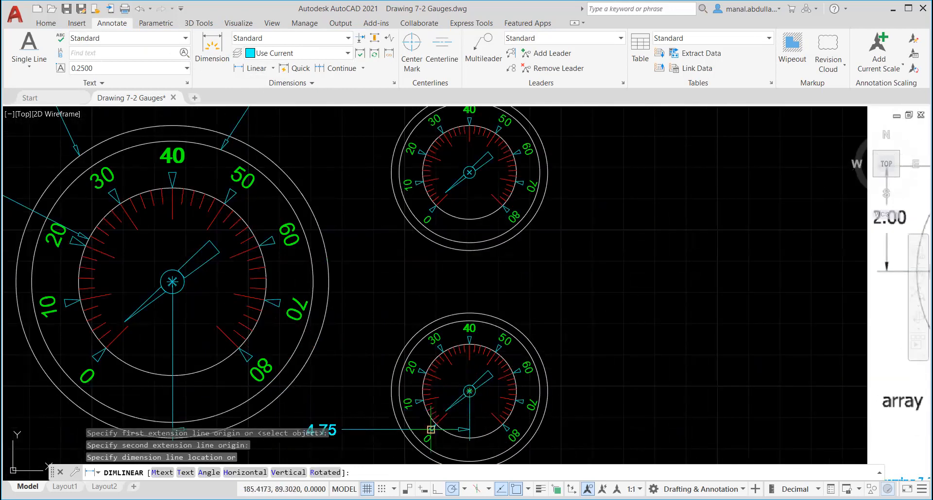
scroll(431, 431, "down", 4)
middle_click_drag(431, 431, 395, 301)
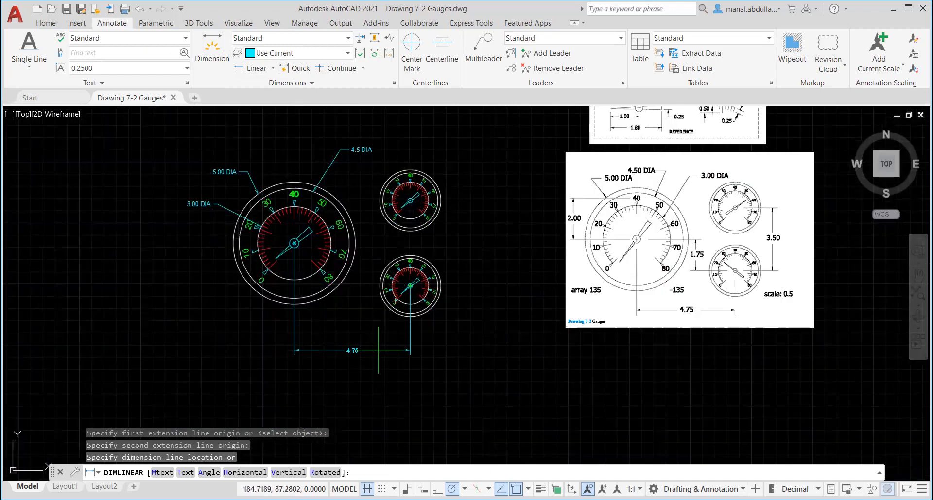
left_click(378, 350)
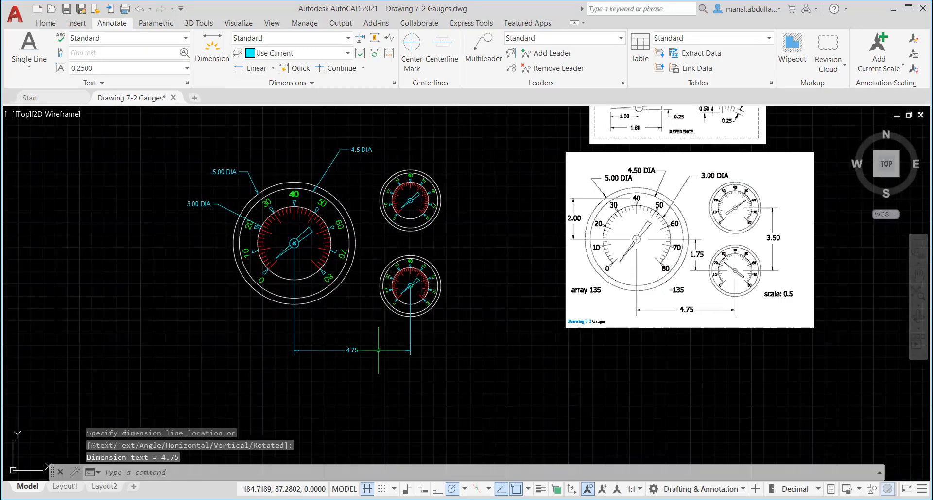
Step: Add a vertical linear dimension between the centers of the two small gauges, placing it on their outer right side
left_click(253, 72)
scroll(423, 220, "up", 4)
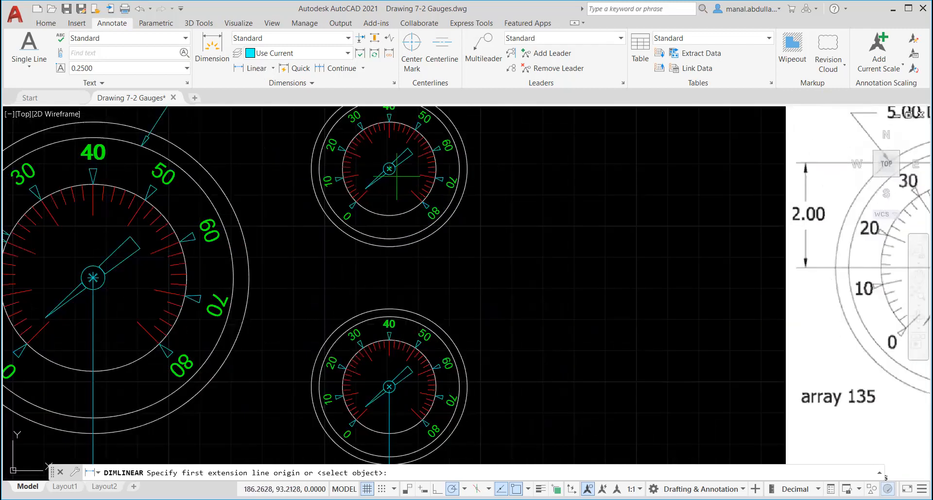
scroll(391, 171, "up", 4)
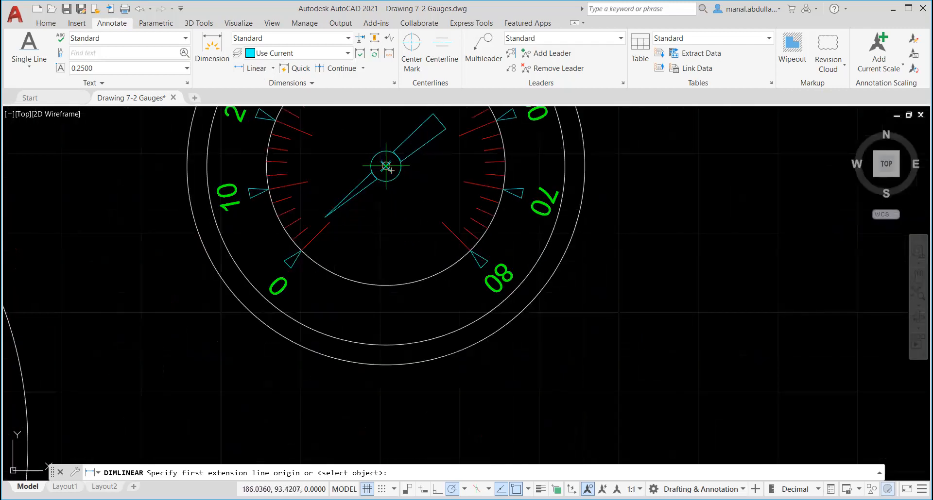
left_click(386, 167)
scroll(399, 343, "down", 2)
middle_click_drag(398, 405, 396, 303)
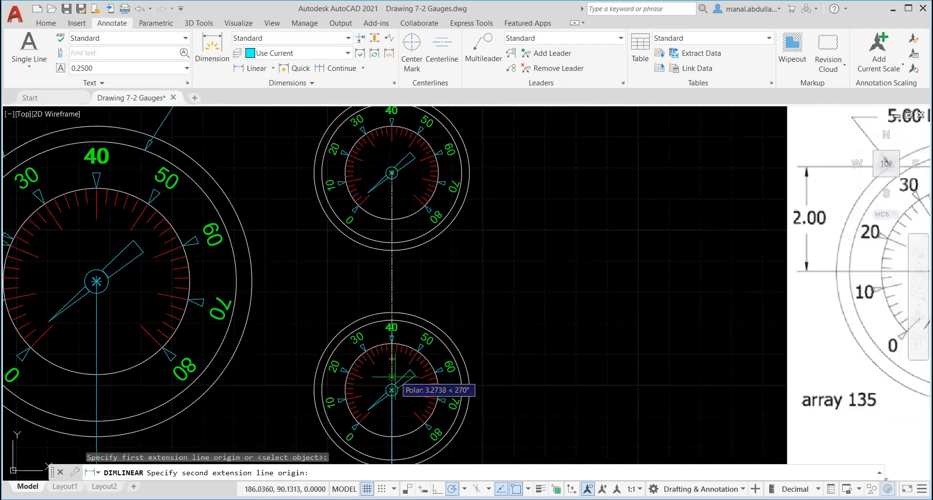
left_click(389, 392)
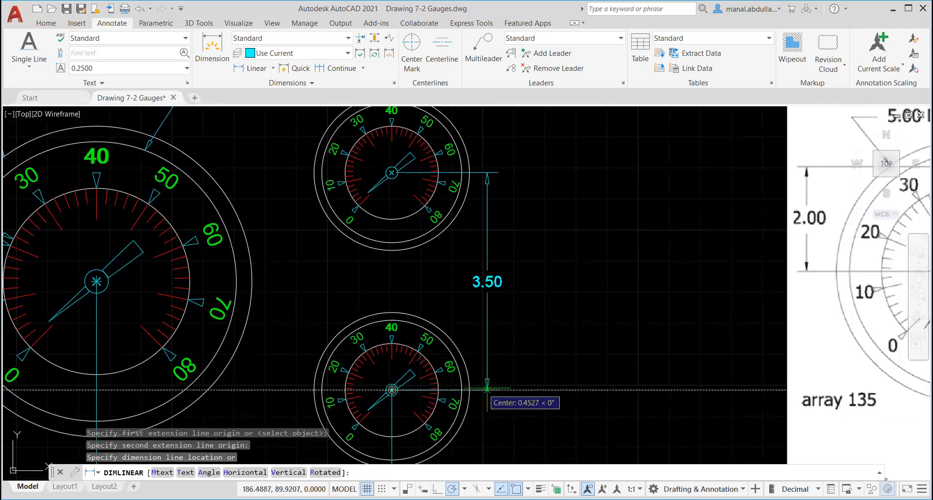
left_click(547, 388)
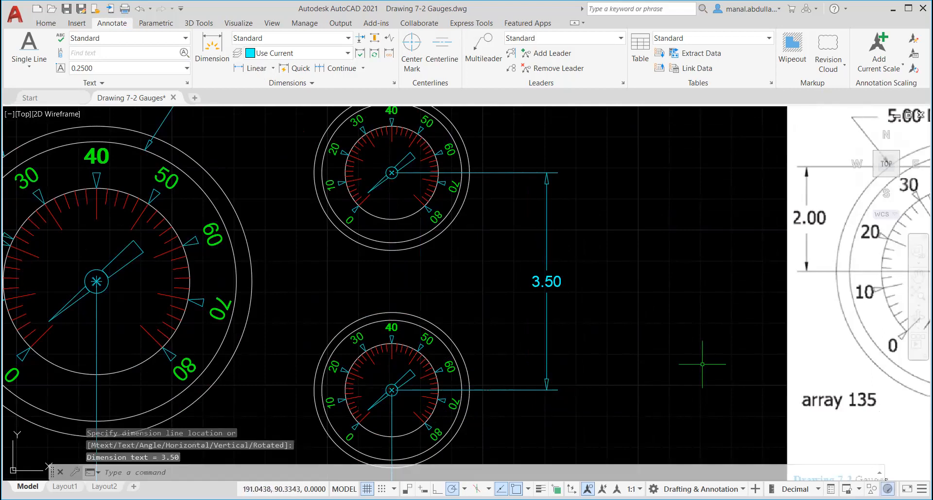
Step: Make the Text layer current
scroll(667, 365, "down", 3)
middle_click_drag(666, 364, 476, 315)
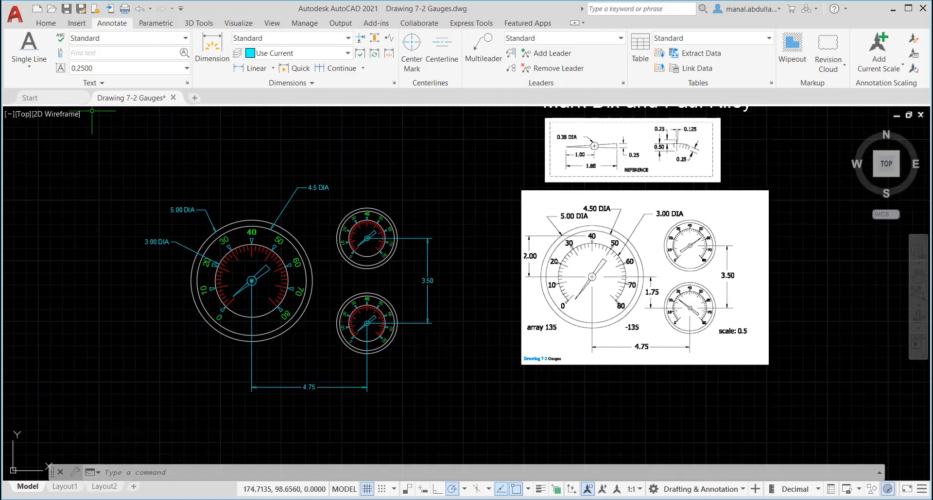
left_click(52, 25)
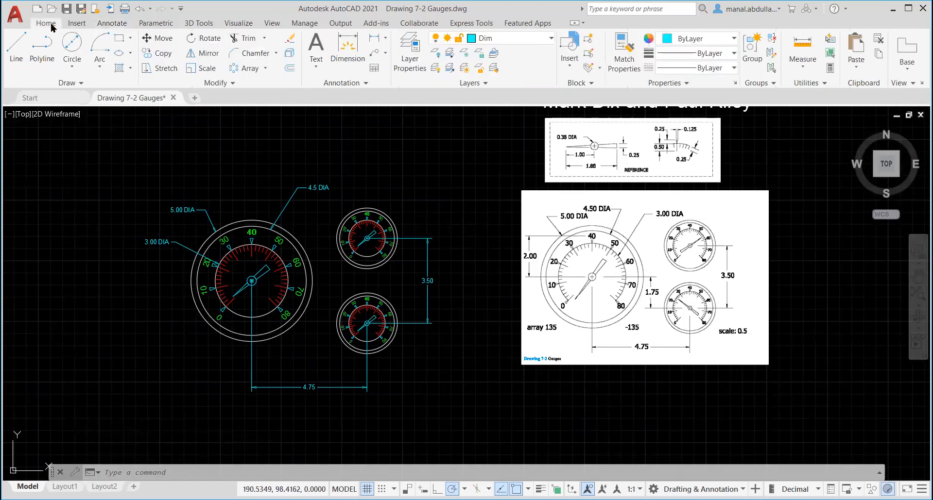
left_click(543, 43)
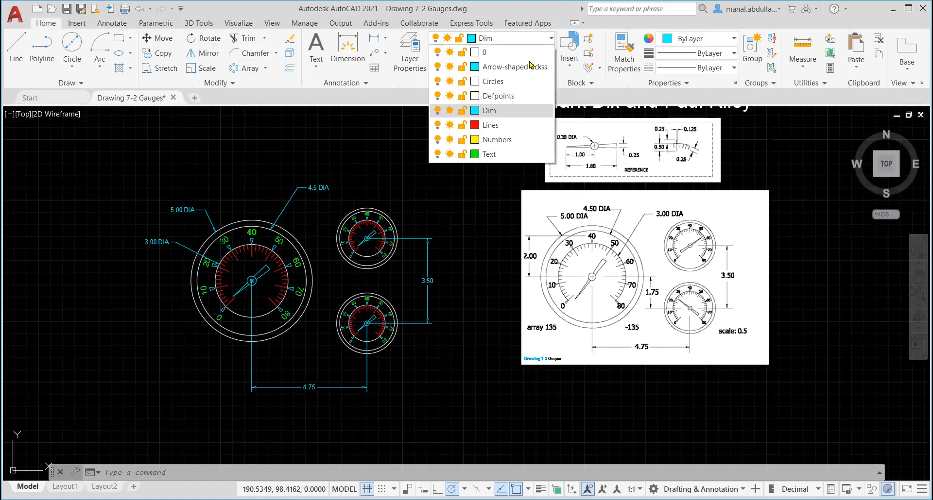
left_click(489, 154)
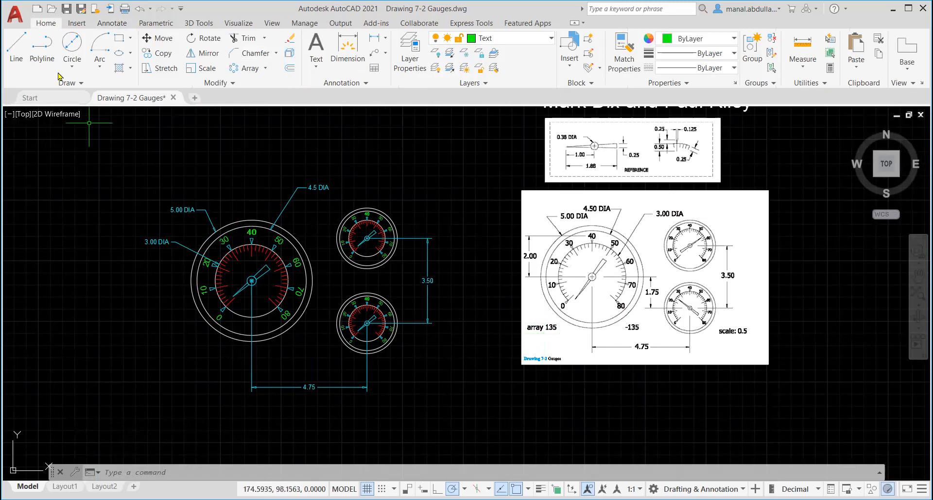
Step: Add single-line text "array 135" below and left of the large gauge, with height 0.5 and the default rotation of 0
left_click(106, 24)
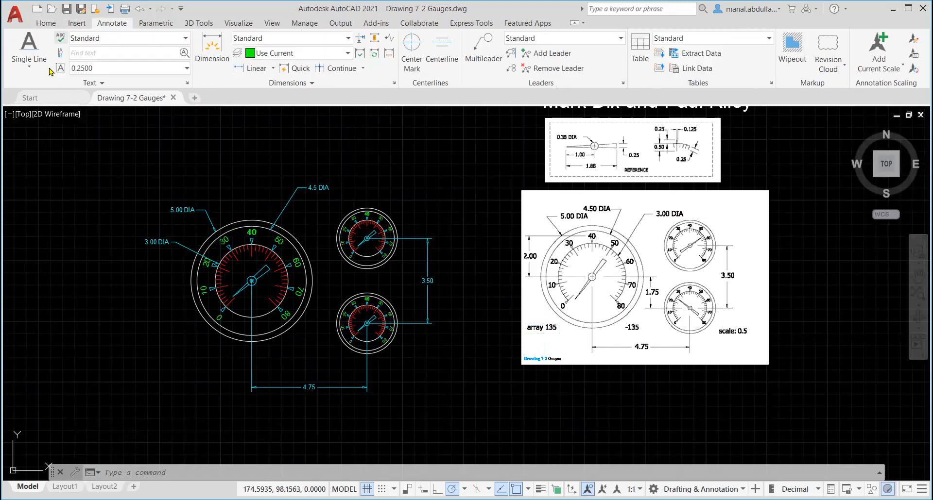
left_click(30, 67)
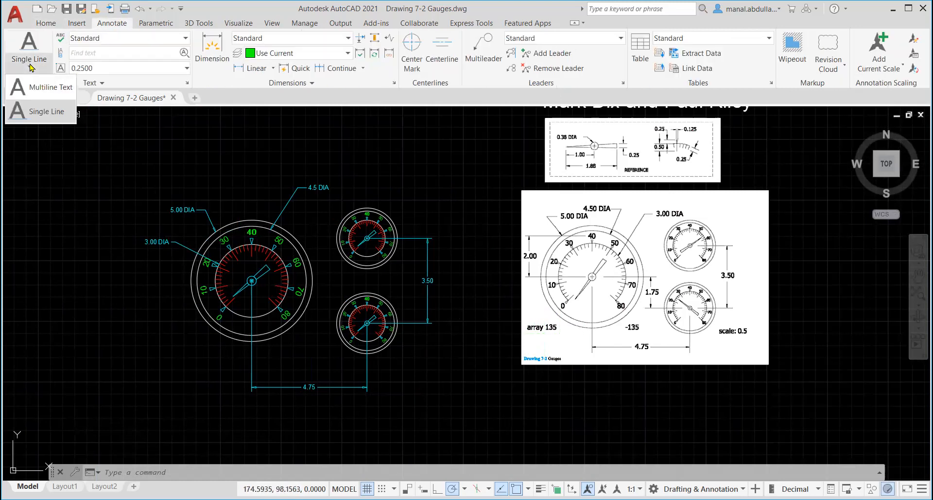
left_click(32, 115)
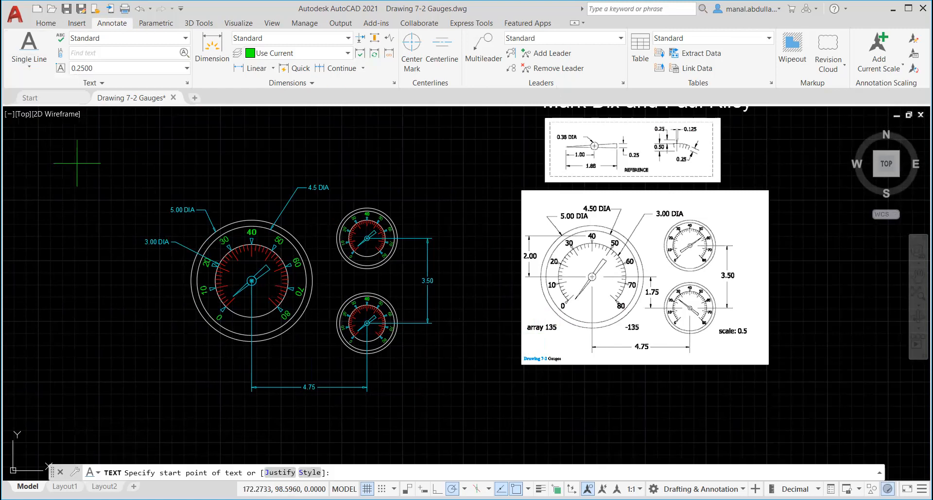
left_click(142, 364)
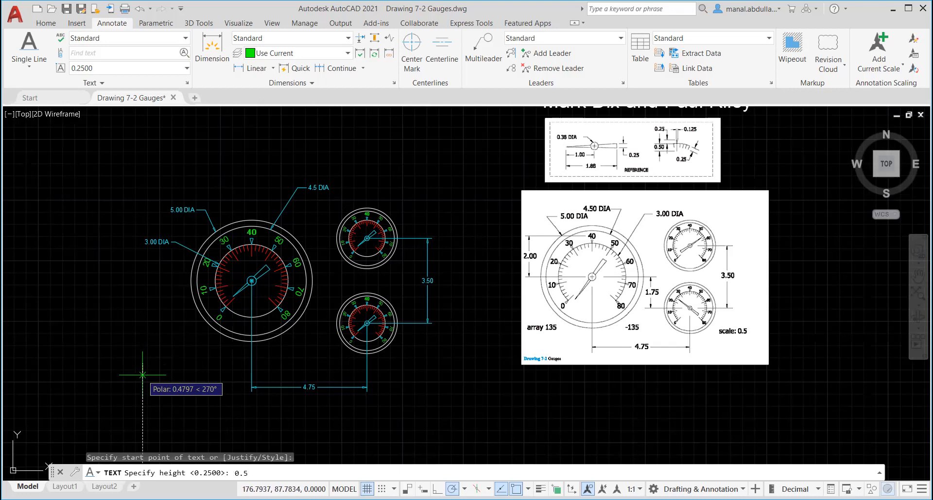
key("Return")
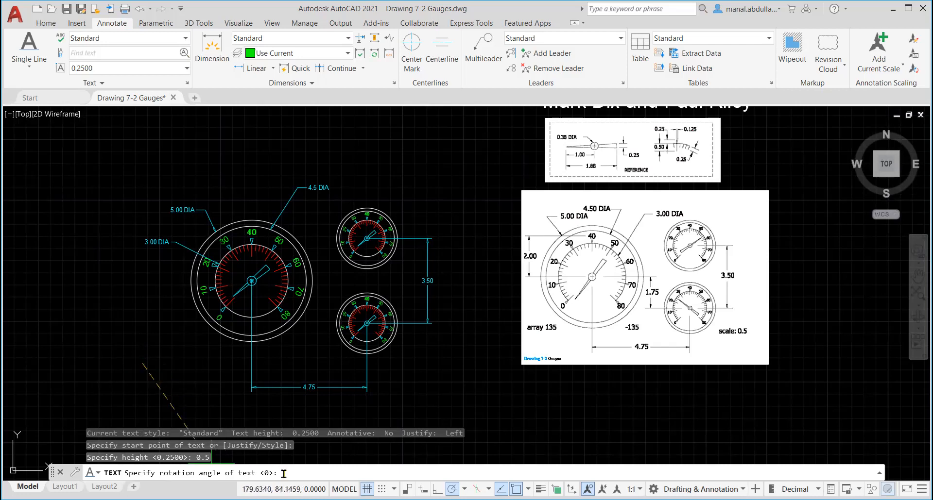
key("Return")
type("arra")
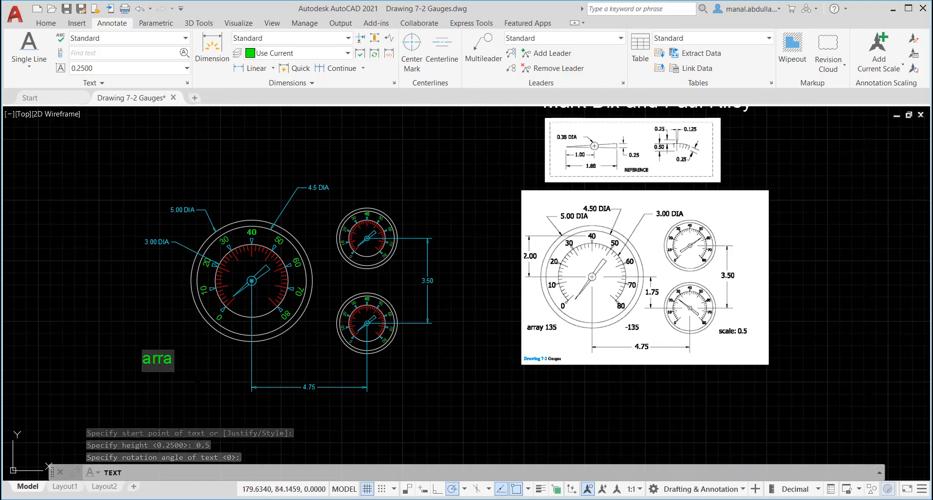
type("y 135")
key("Return")
key("Return")
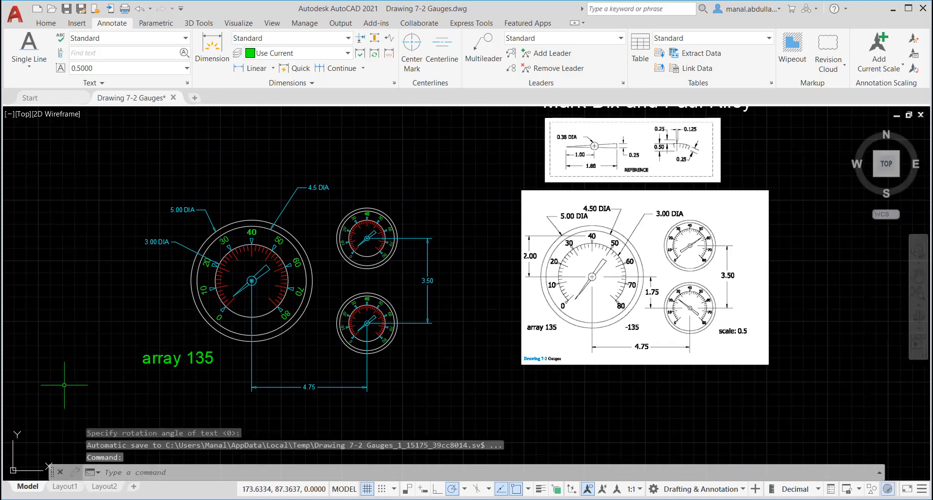
Step: Copy the "array 135" text to a spot below and slightly right of the lower small gauge
left_click(47, 26)
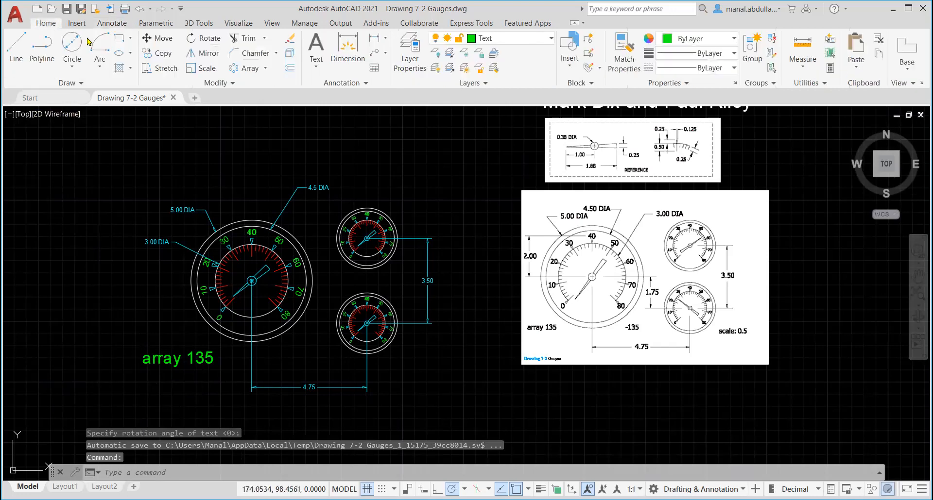
left_click(158, 54)
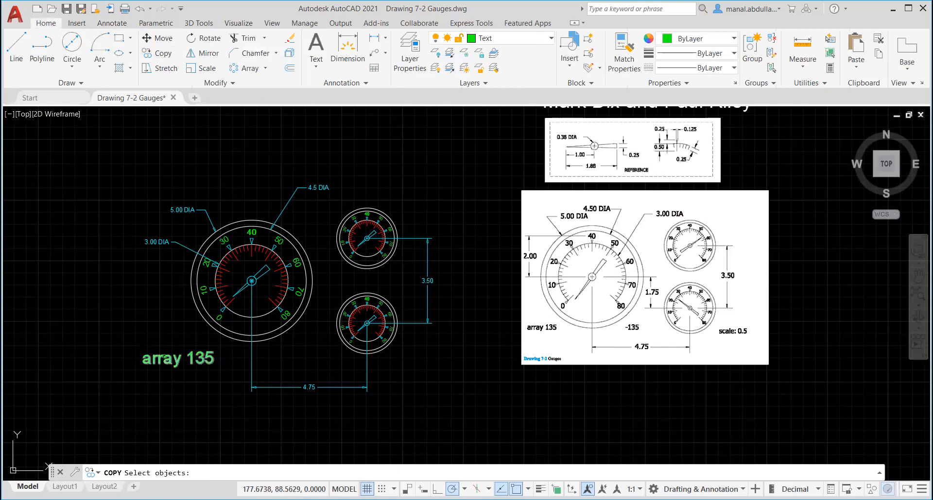
left_click(164, 358)
key("Return")
left_click(210, 360)
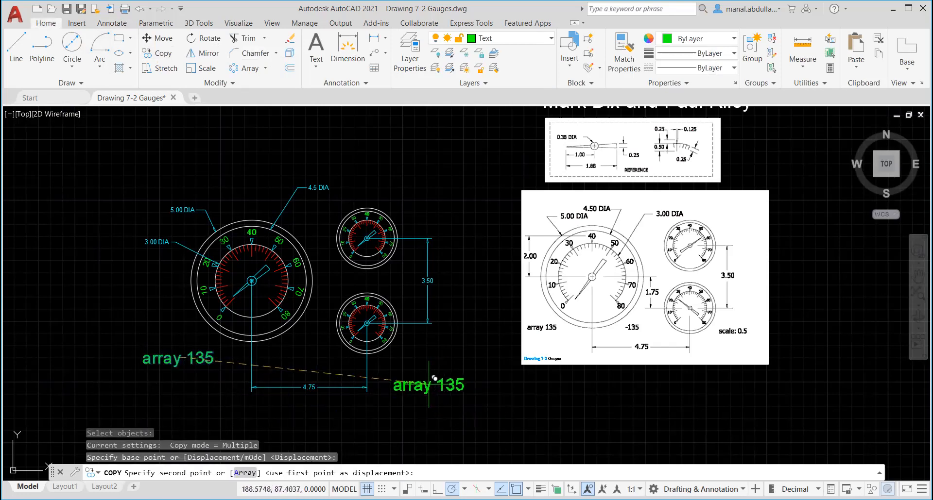
left_click(433, 380)
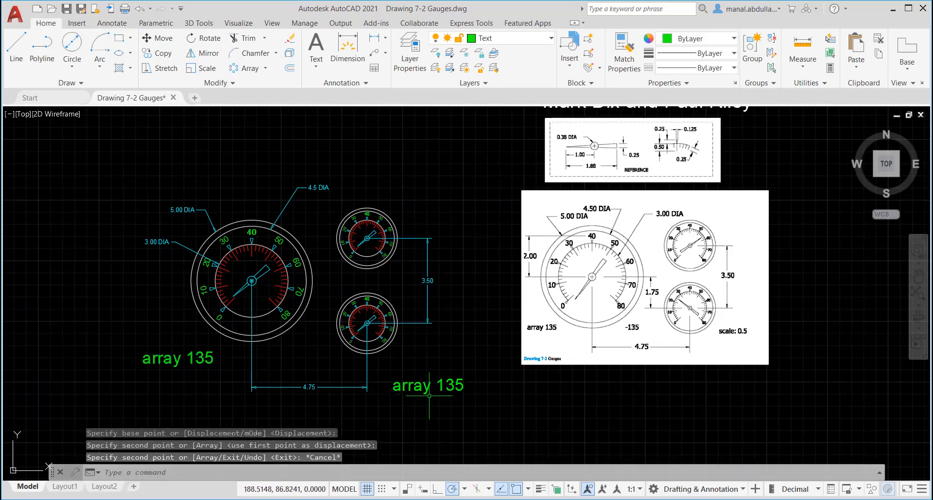
key("Escape")
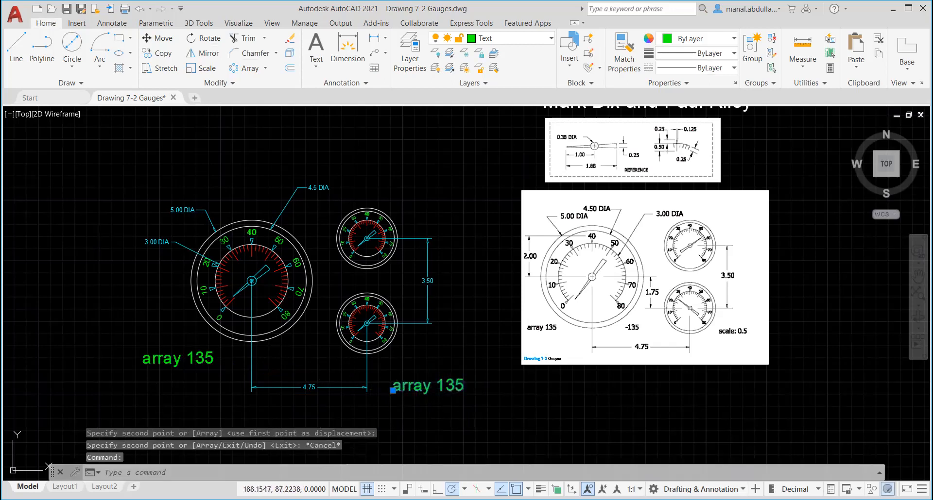
Step: Change the copied text below the lower small gauge to "scale: 0.5"
double_click(426, 387)
left_click_drag(425, 387, 406, 387)
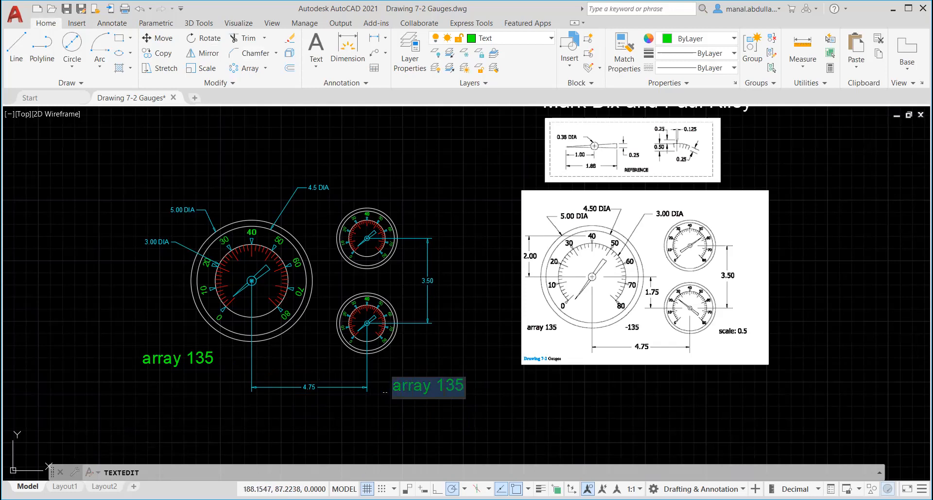
type("scale")
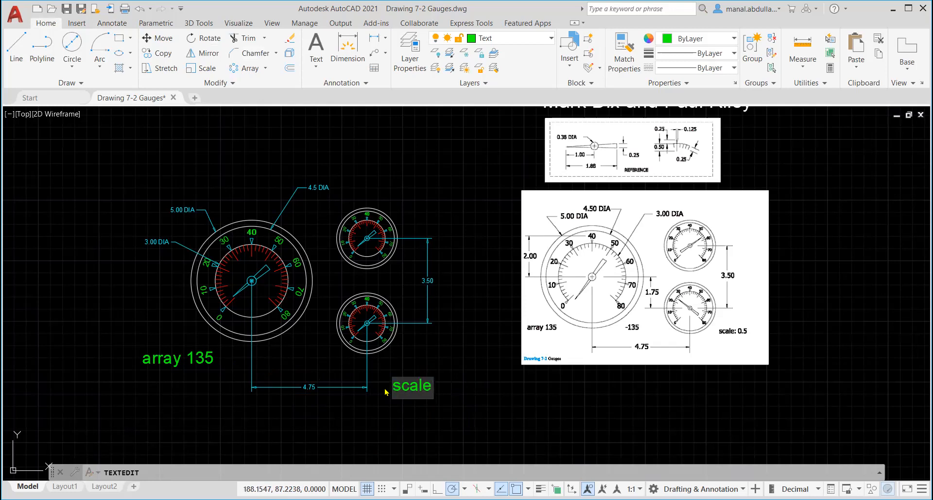
type(": 0.5")
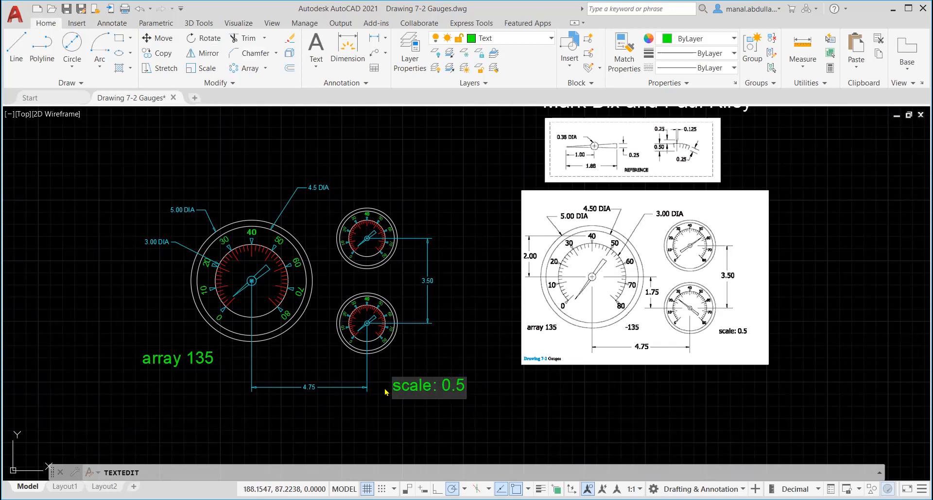
left_click(438, 421)
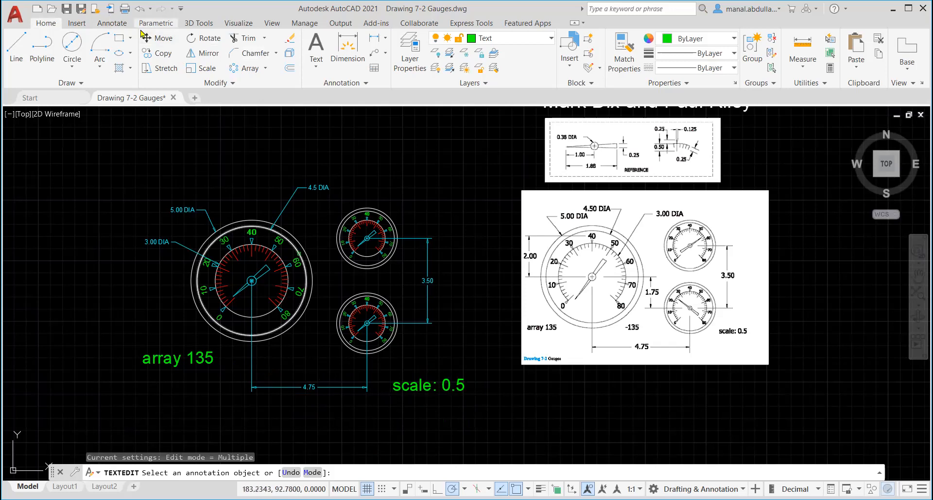
Step: Examine the Standard dimension style's primary unit precision and format, text height, and arrowhead settings, then leave the style manager
left_click(118, 24)
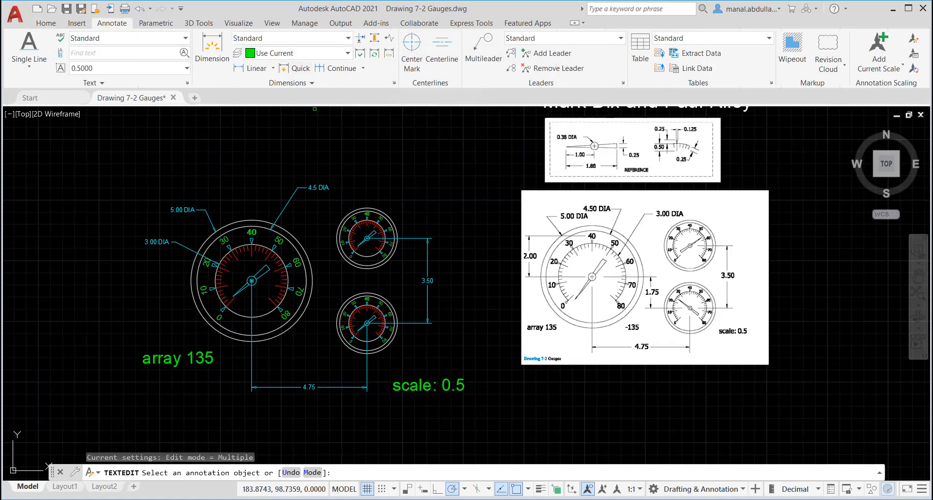
left_click(394, 83)
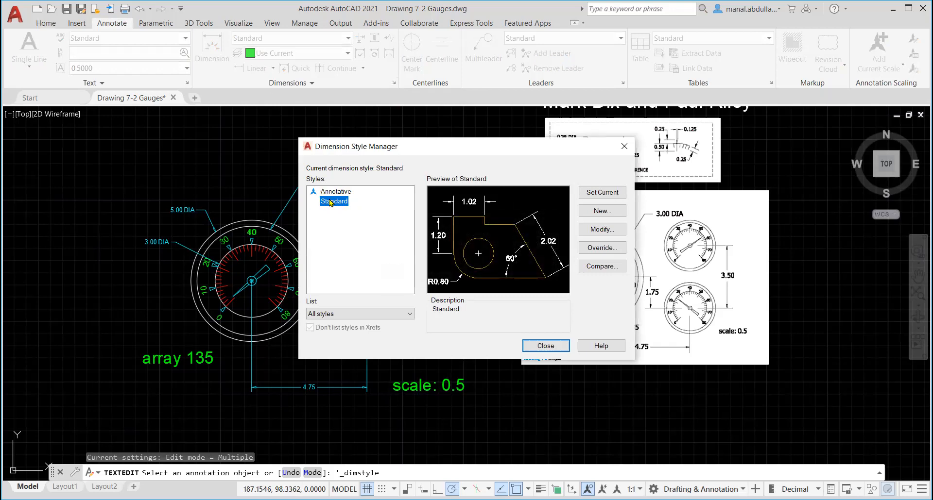
left_click(602, 230)
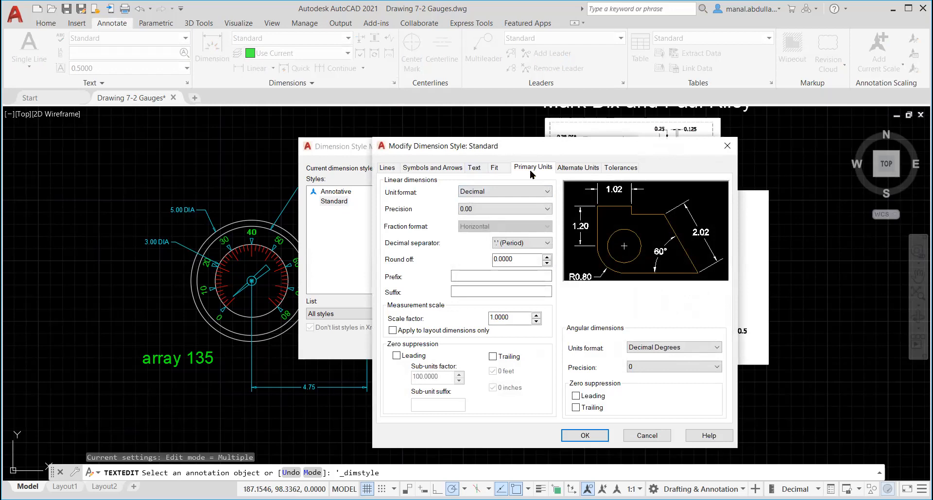
left_click(549, 211)
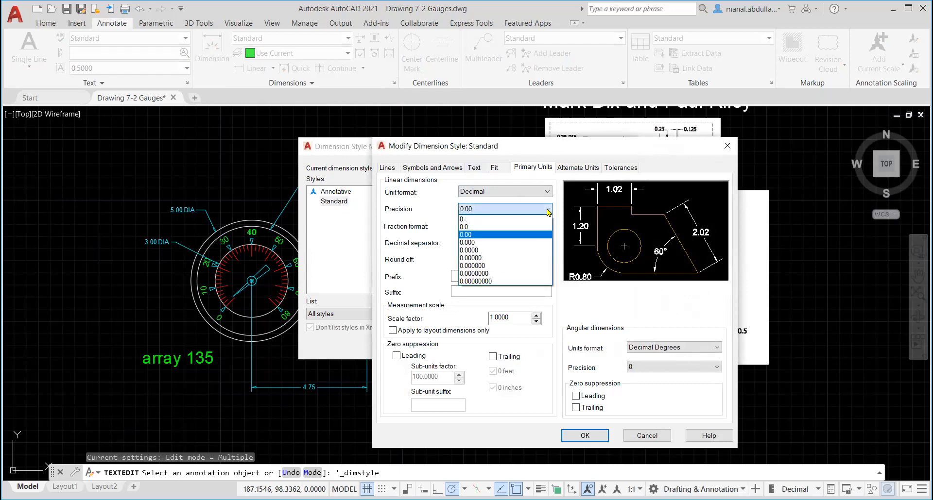
left_click(548, 210)
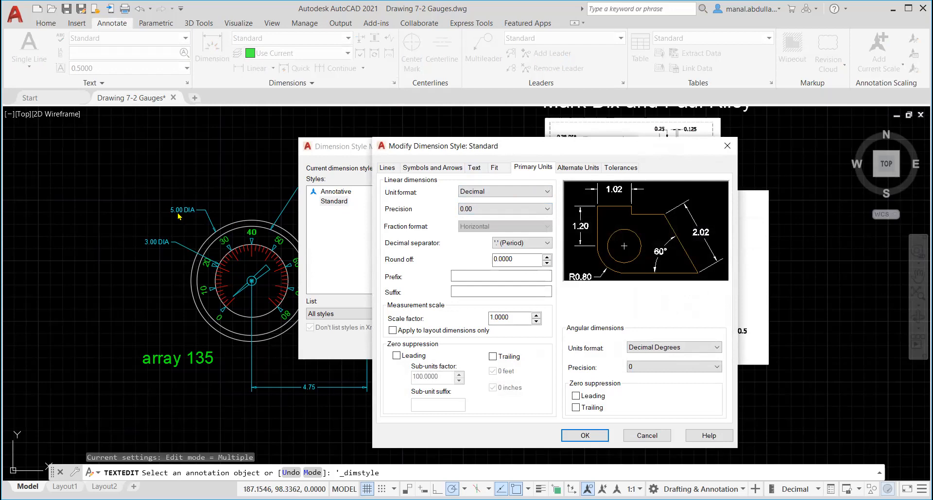
left_click(547, 192)
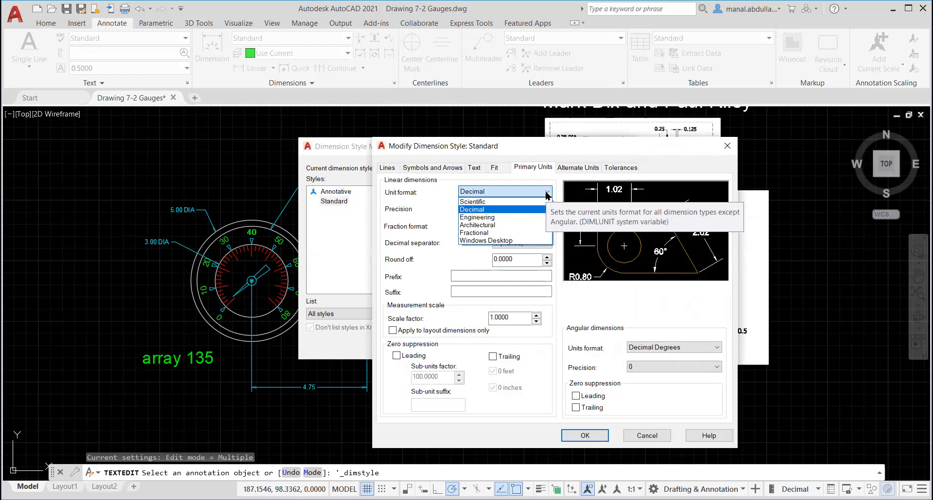
left_click(540, 191)
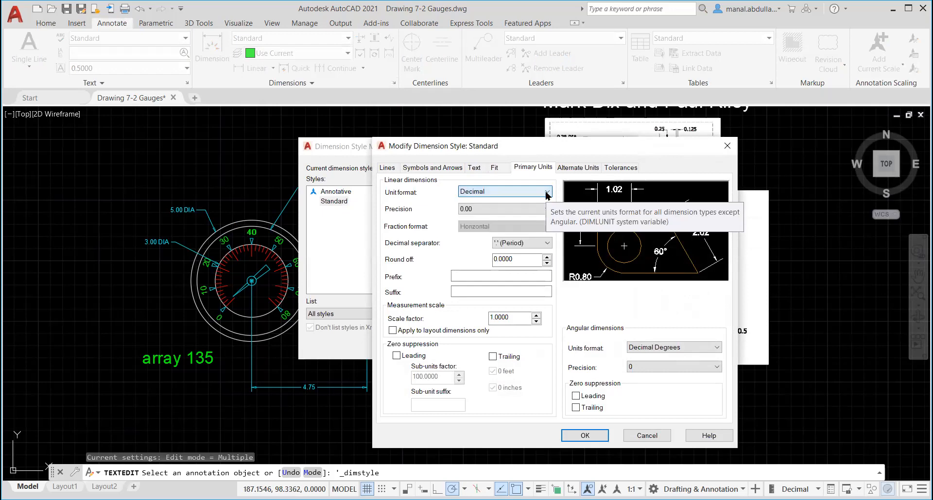
left_click(473, 169)
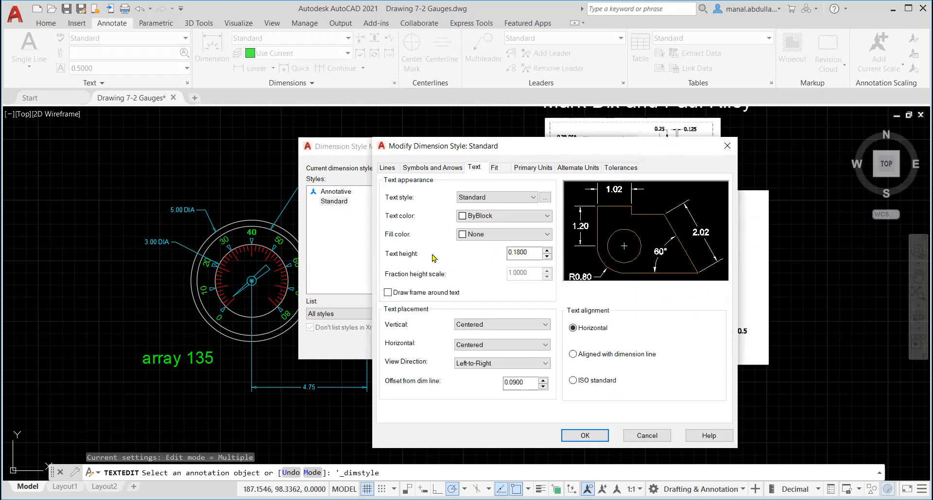
left_click(522, 251)
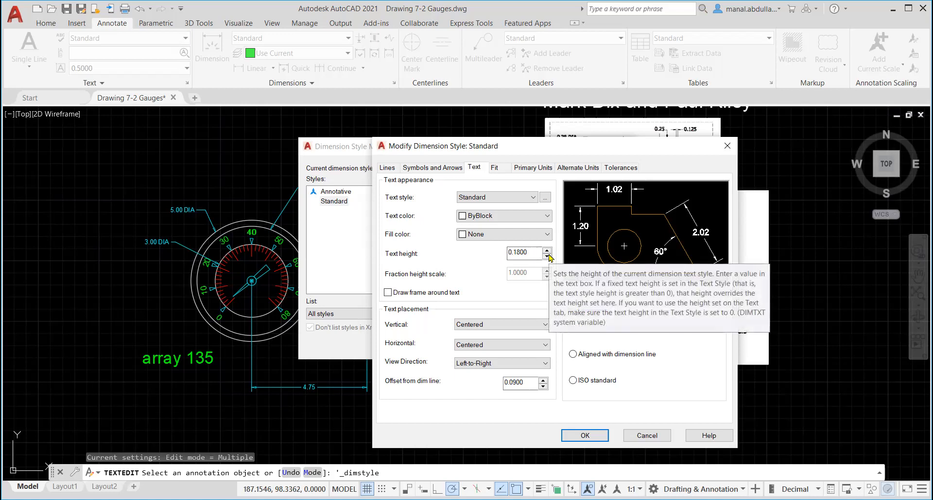
left_click(430, 168)
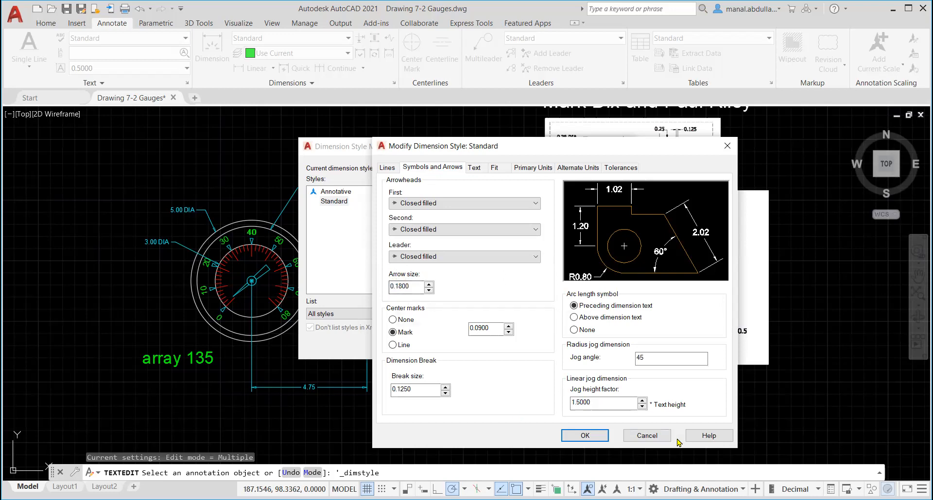
left_click(648, 437)
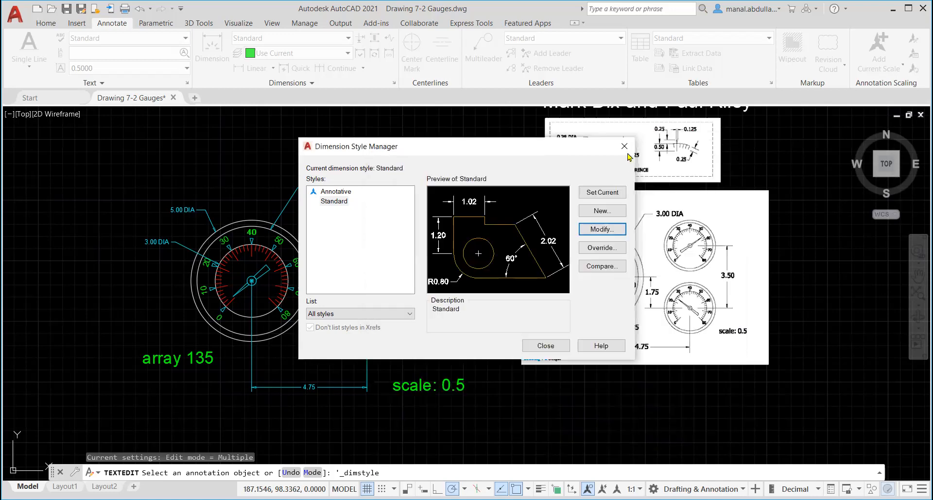
left_click(625, 147)
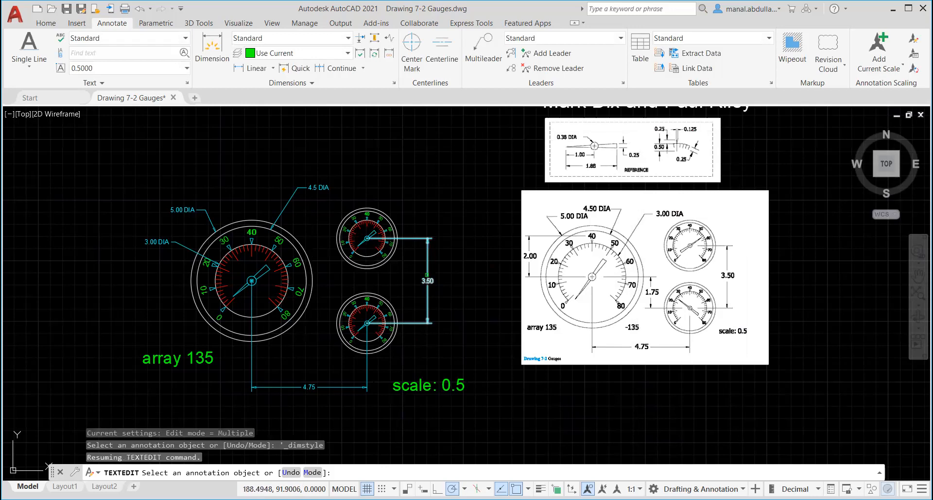
key("Return")
key("Return")
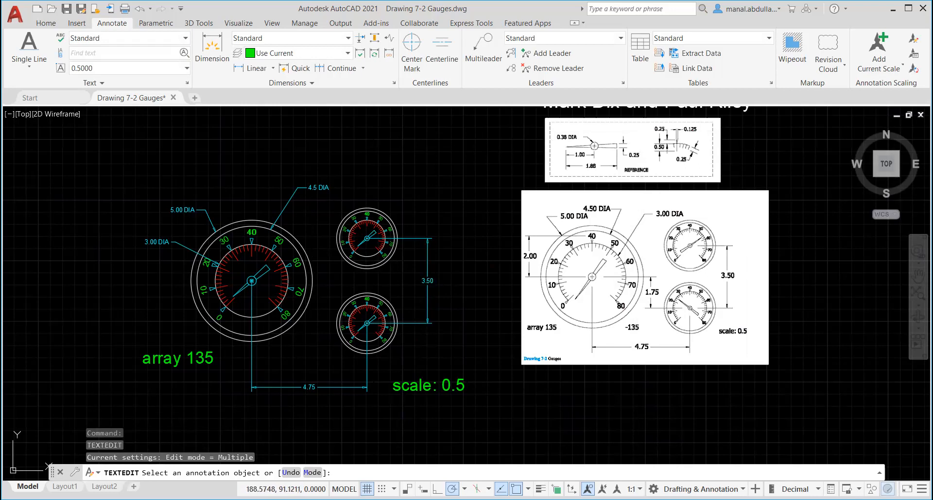
left_click(427, 281)
left_click(453, 297)
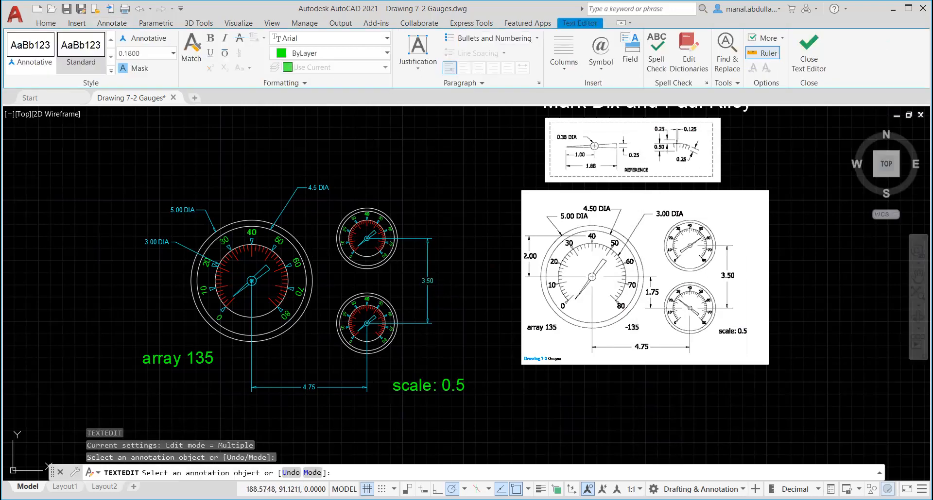
key("Escape")
Step: Examine the line, arrow and text height properties of the vertical dimension between the two small gauges
left_click(428, 296)
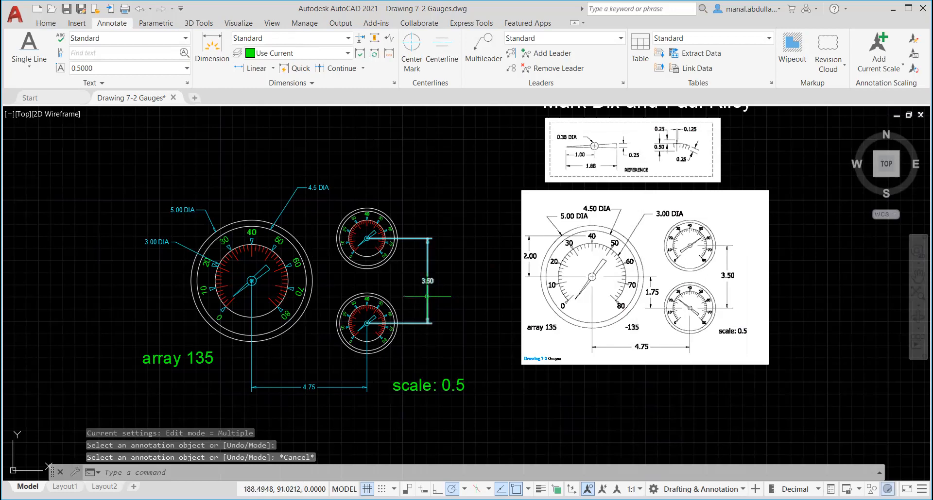
mouse_move(428, 282)
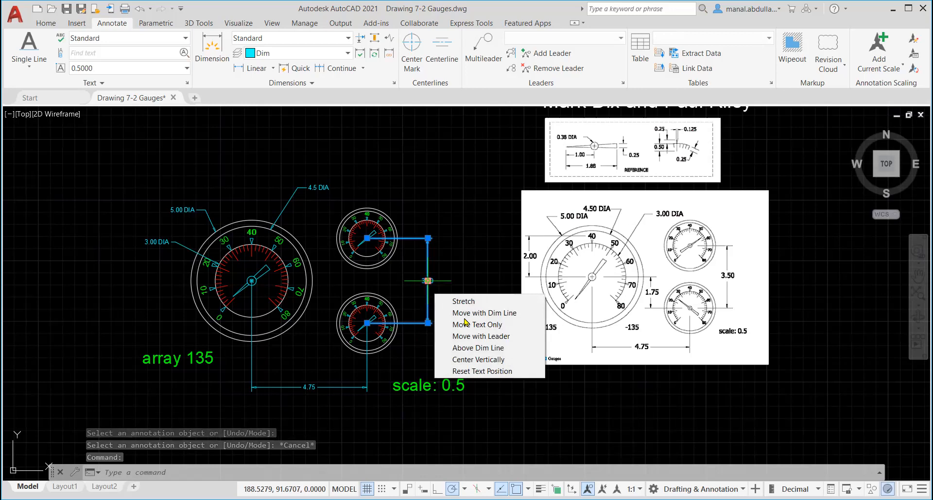
mouse_move(428, 323)
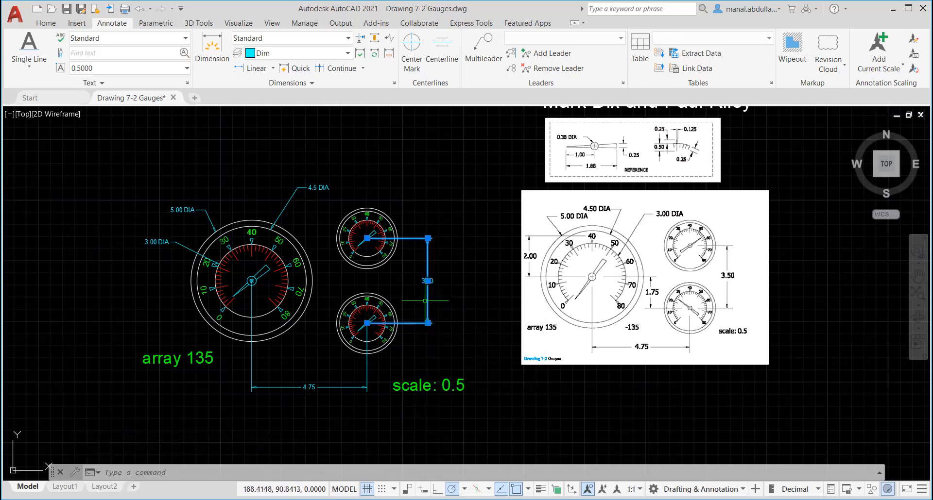
right_click(429, 303)
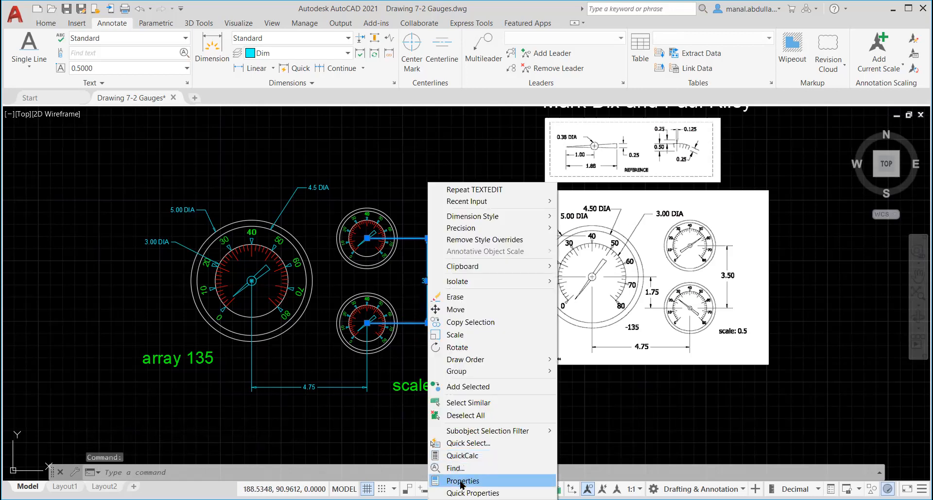
left_click(462, 481)
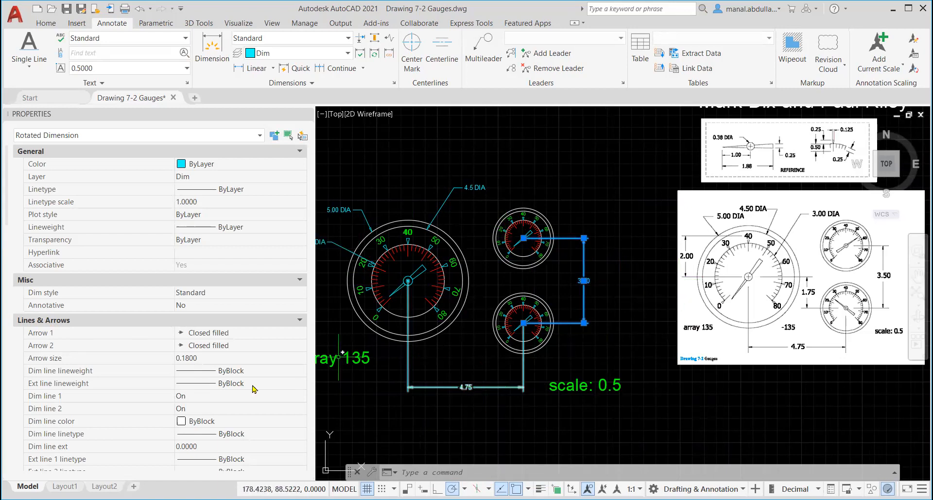
scroll(252, 390, "down", 1)
scroll(252, 390, "down", 6)
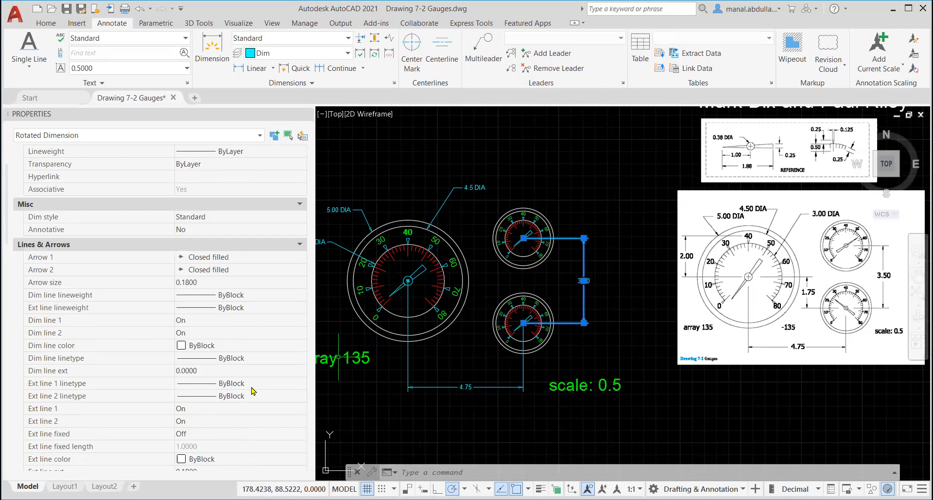
scroll(251, 389, "down", 2)
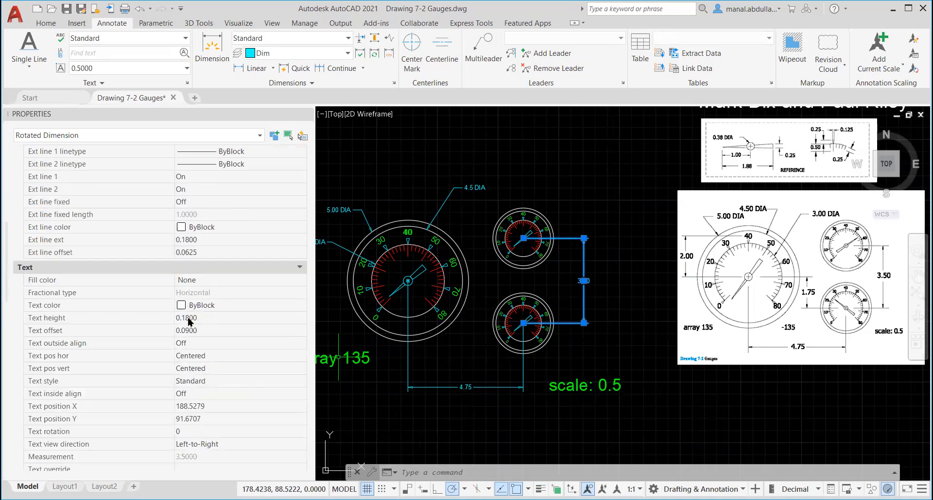
left_click(216, 319)
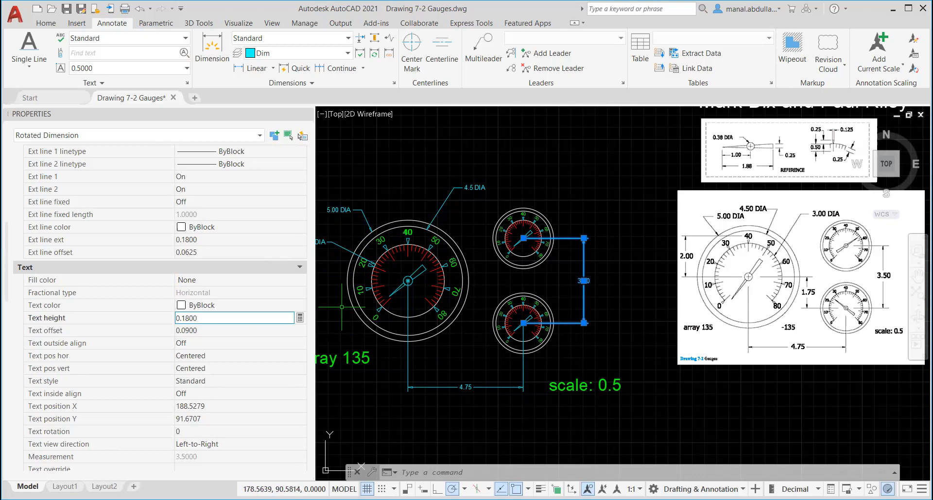
key("Escape")
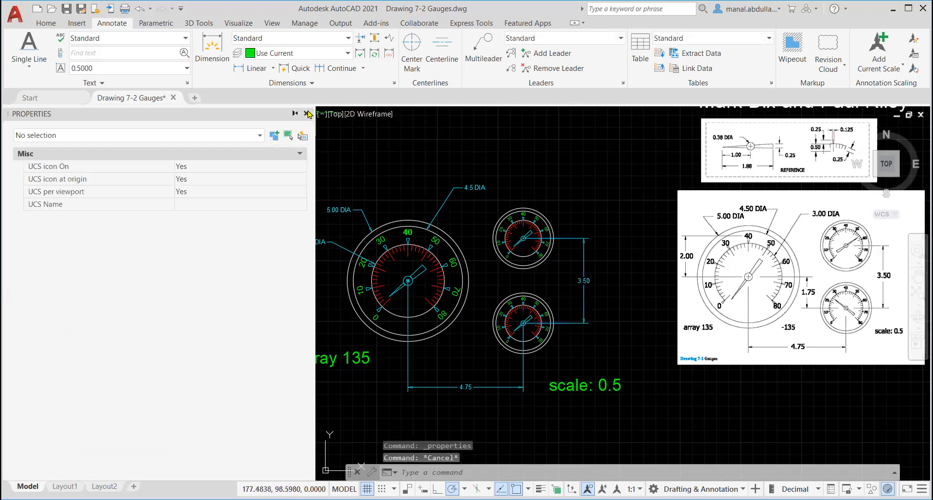
left_click(310, 115)
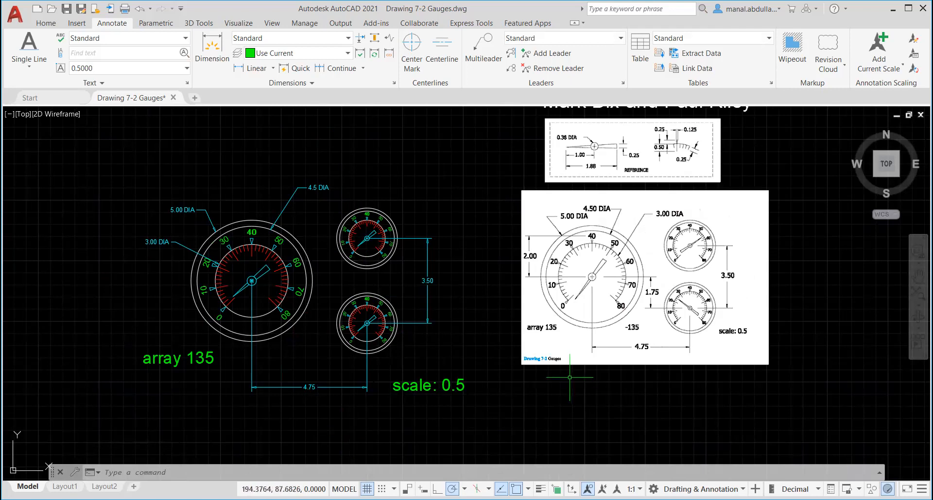
mouse_move(632, 258)
middle_mouse_down()
mouse_move(589, 348)
mouse_move(620, 318)
middle_mouse_up()
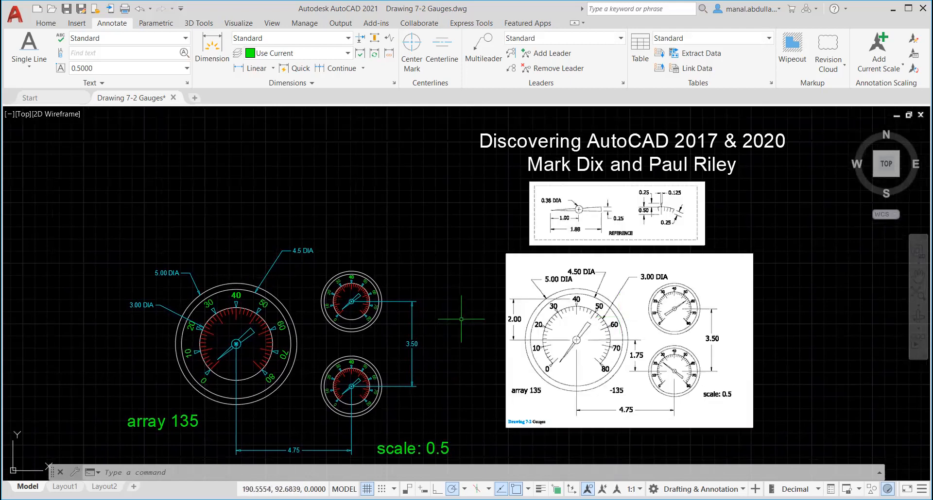
scroll(461, 319, "down", 3)
scroll(461, 319, "up", 3)
mouse_move(461, 319)
middle_mouse_down()
mouse_move(479, 283)
mouse_move(478, 310)
middle_mouse_up()
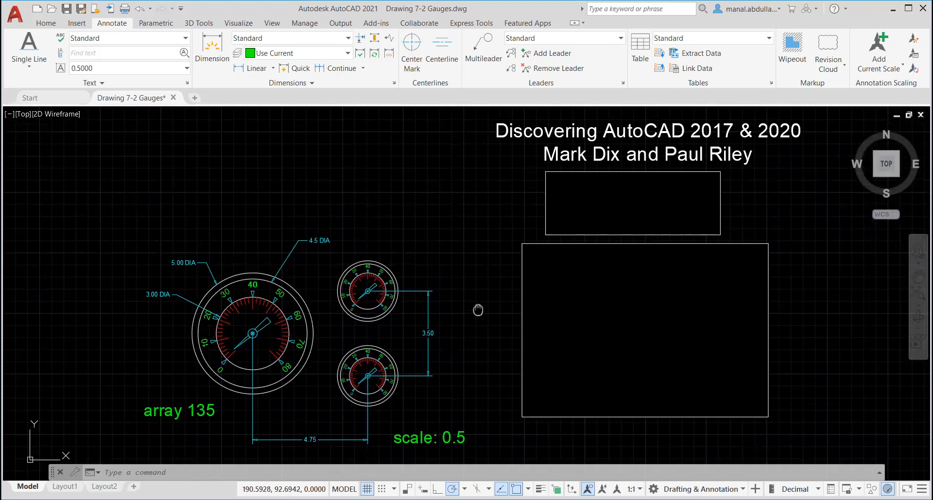